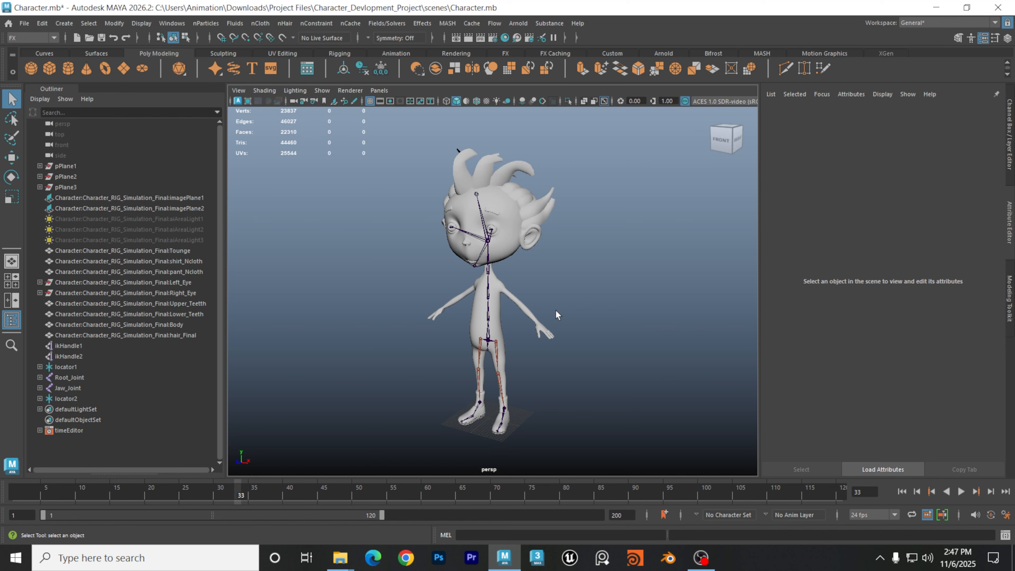
Switch the workspace to the Rigging menu set
scroll(497, 313, "up", 10)
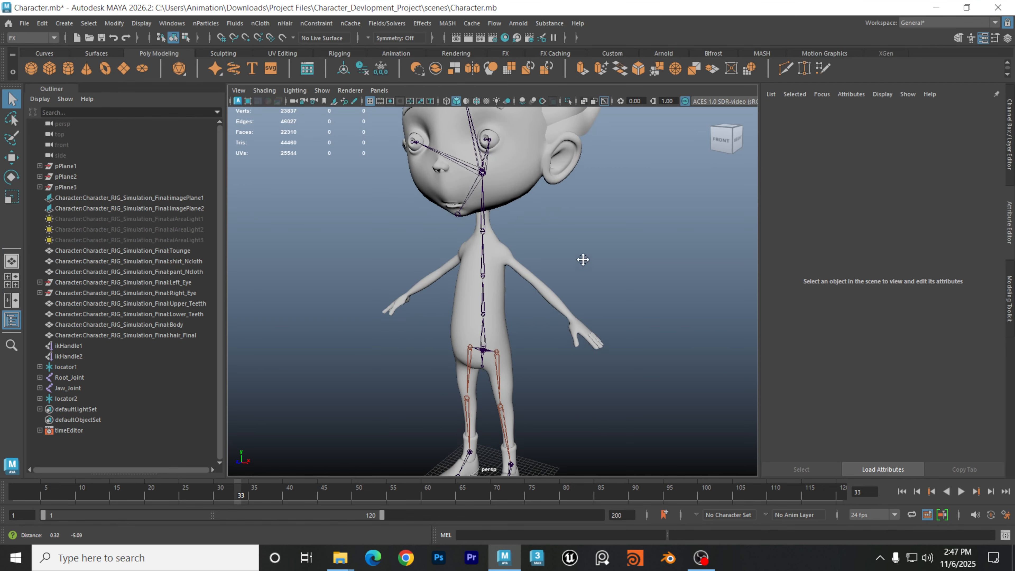
middle_click_drag(533, 287, 492, 254, "alt")
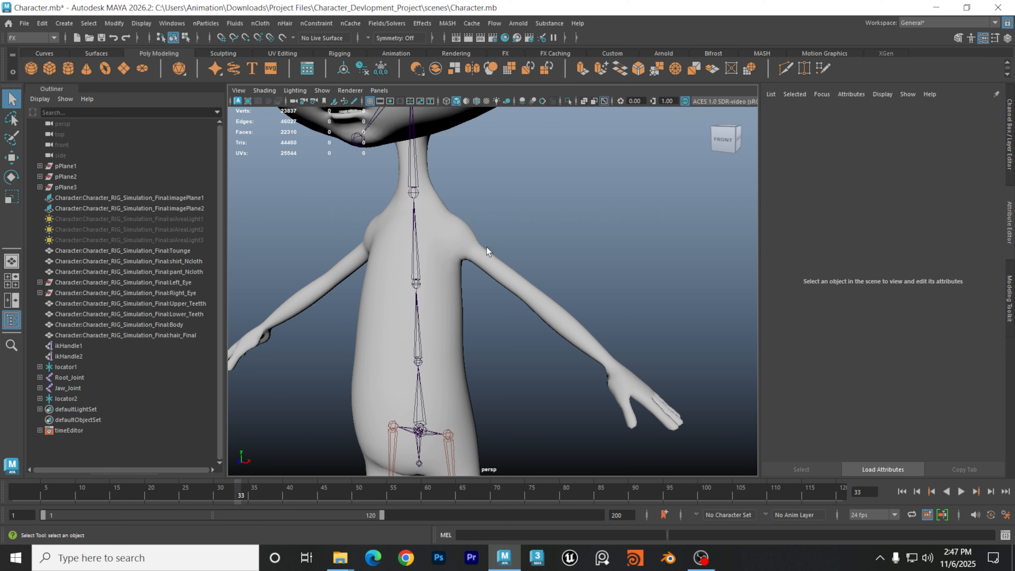
key("F3")
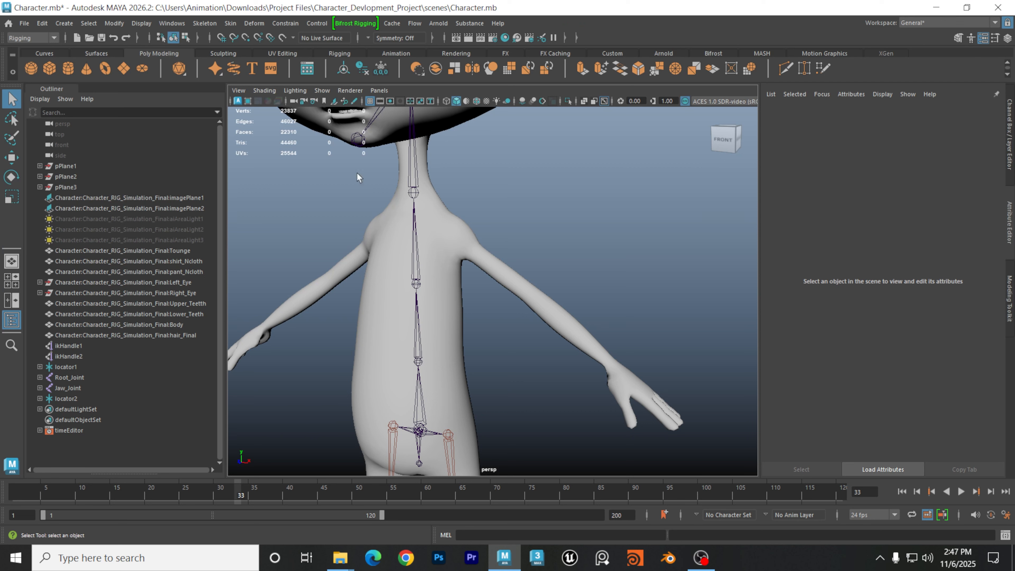
left_click(55, 36)
left_click(40, 58)
Try to draw a three-joint chain through the shoulder, elbow and wrist of the character's left arm with the Joint Tool
scroll(447, 244, "up", 5)
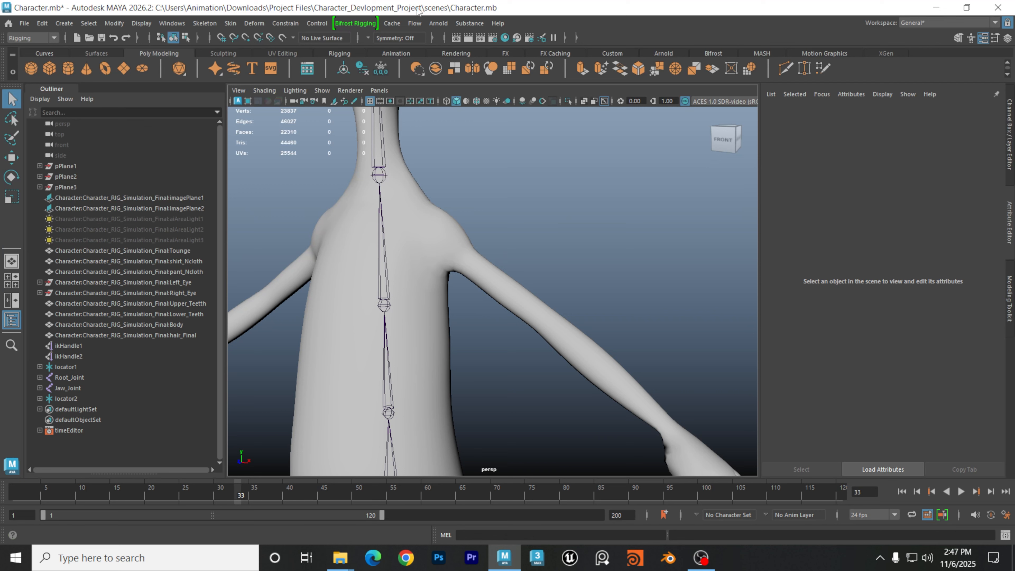
left_click(204, 23)
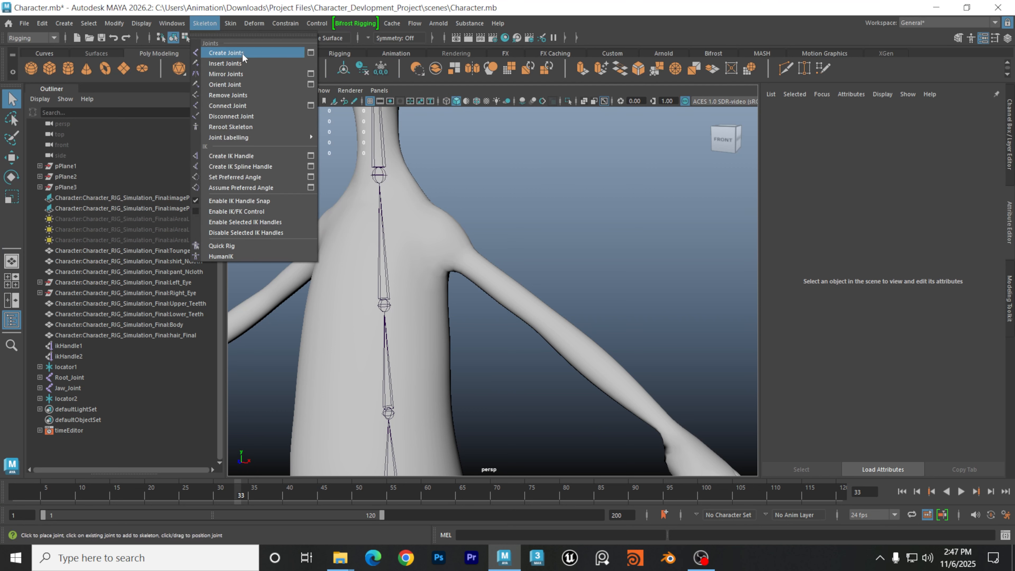
left_click(312, 52)
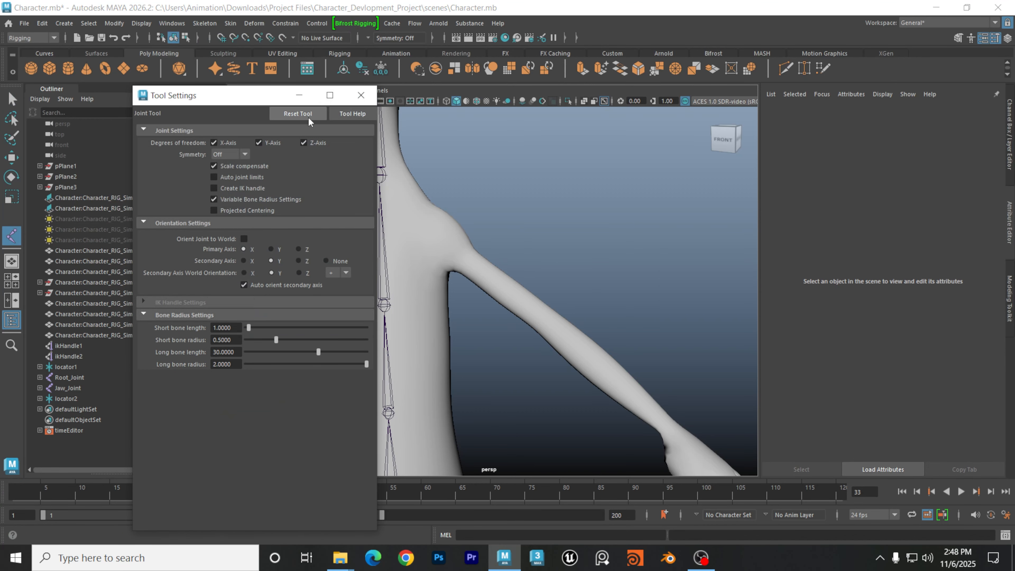
left_click(361, 95)
scroll(452, 238, "down", 3)
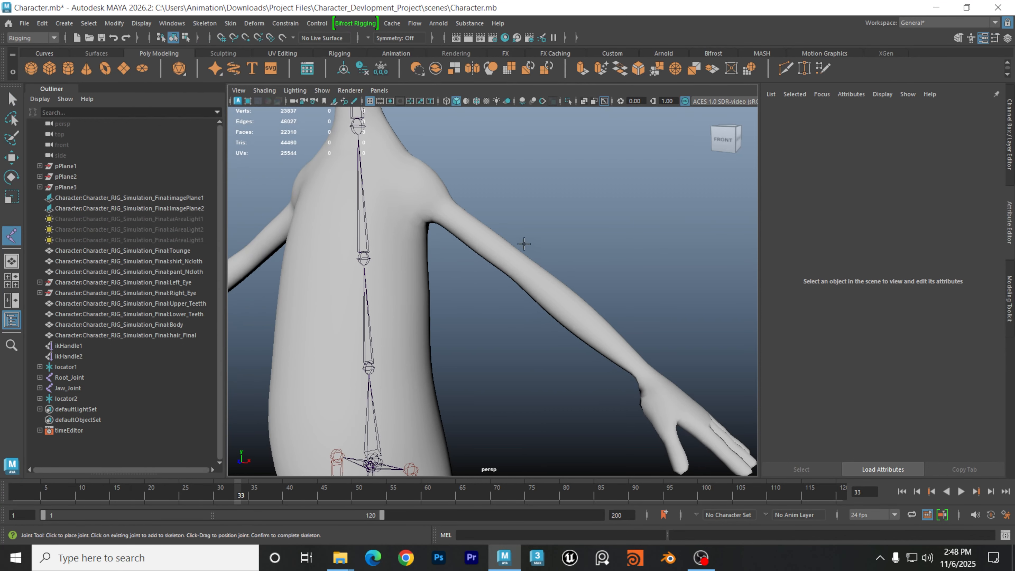
scroll(452, 238, "up", 2)
left_click(435, 206)
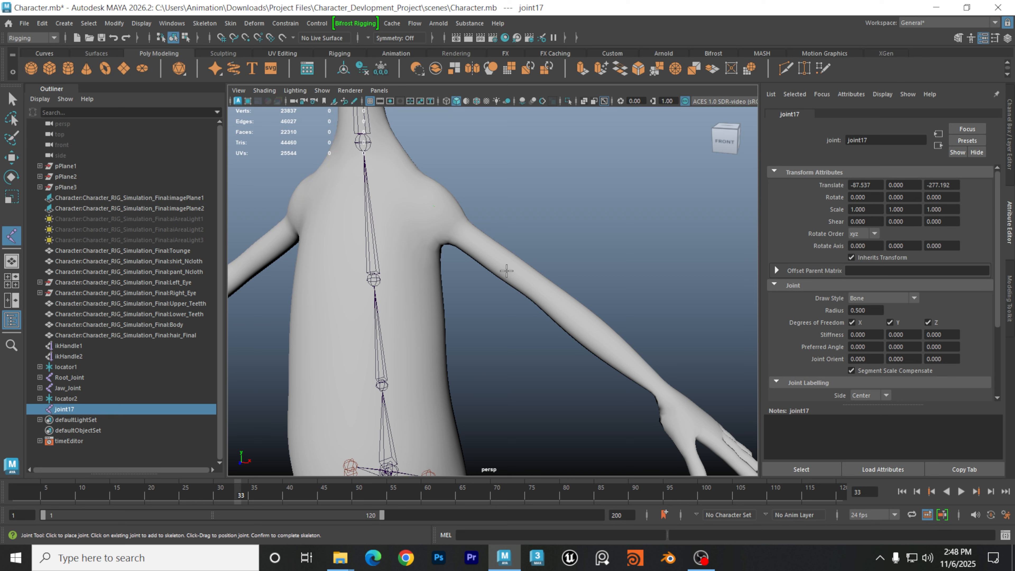
left_click(543, 292)
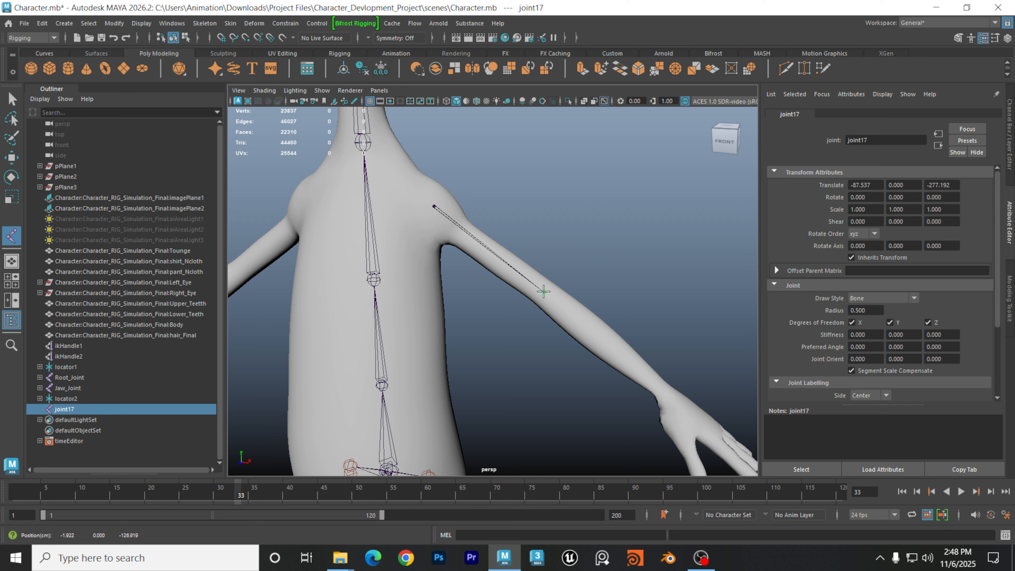
left_click(662, 394)
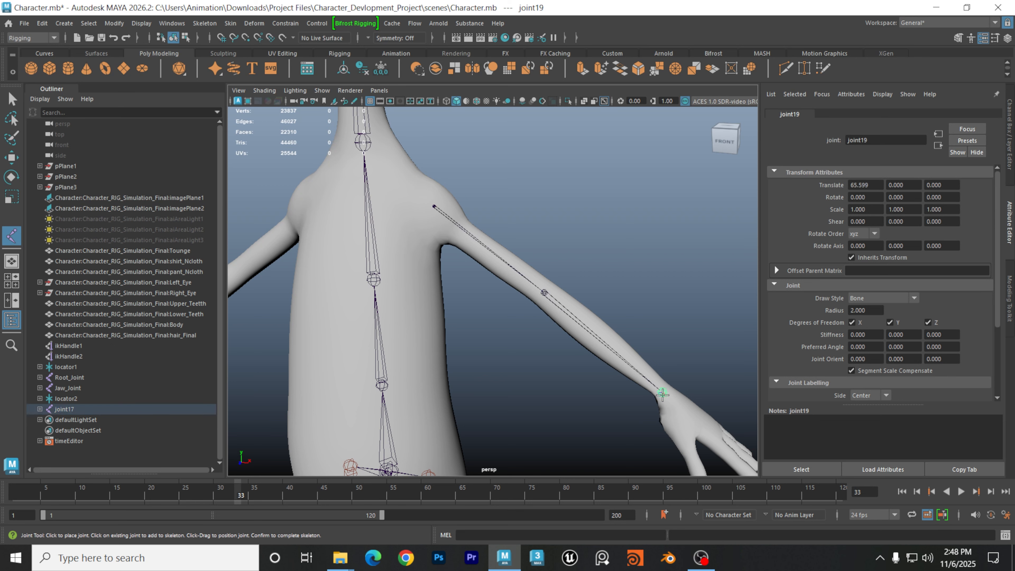
key("Return")
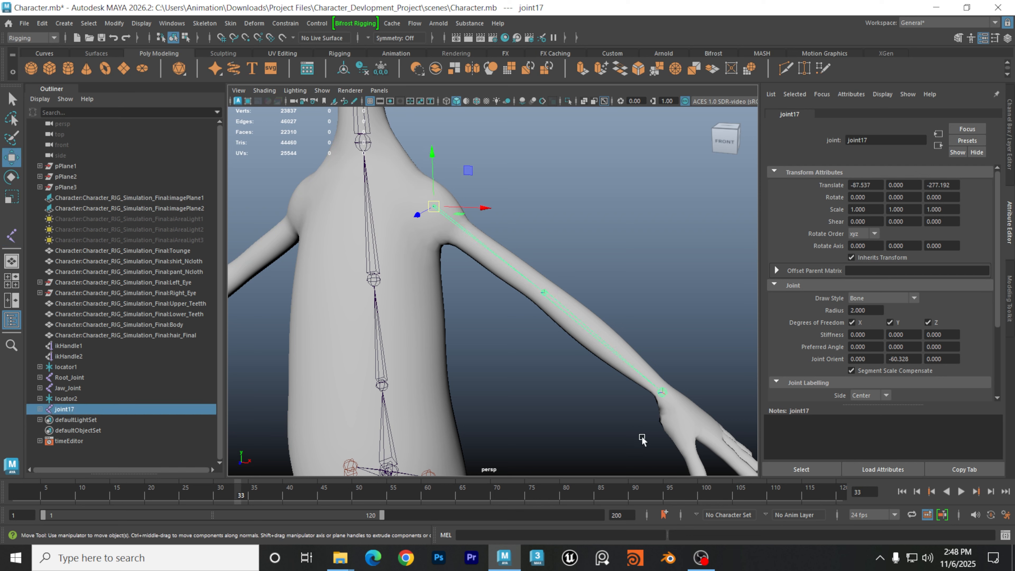
Inspect the new arm joint chain from the side and delete it
left_click(647, 299)
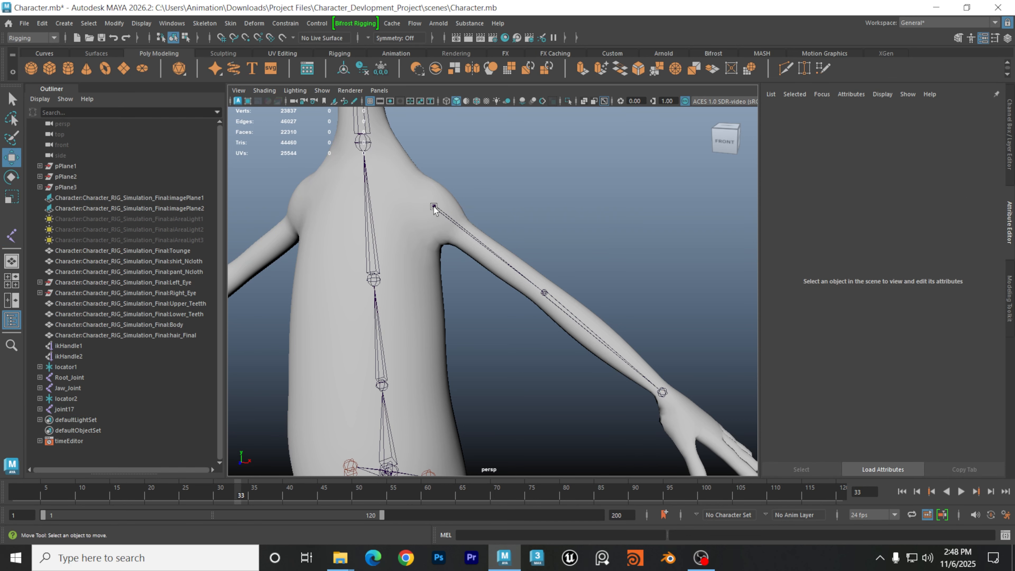
left_click_drag(597, 283, 509, 293, "alt")
scroll(506, 292, "down", 8)
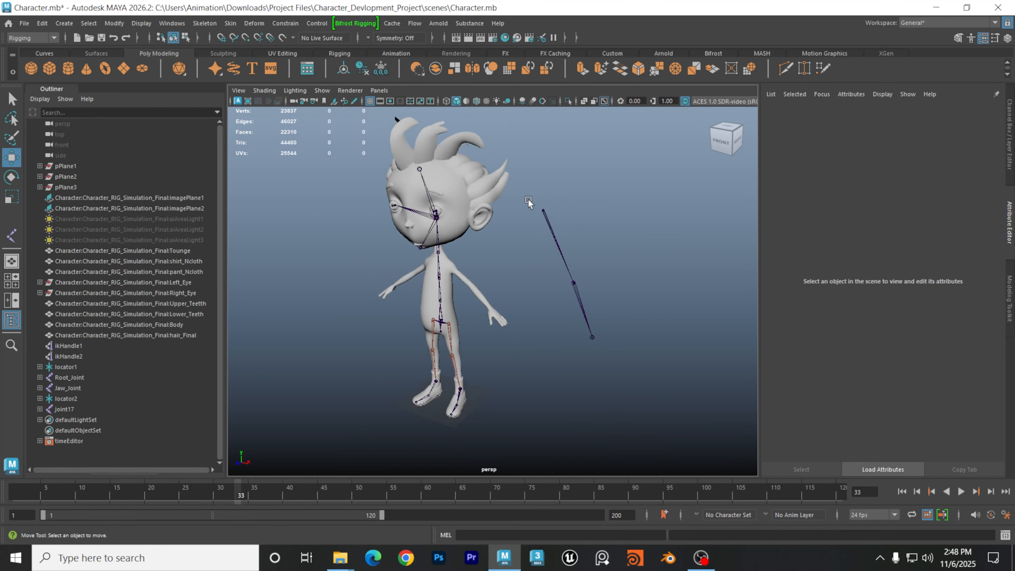
left_click(546, 223)
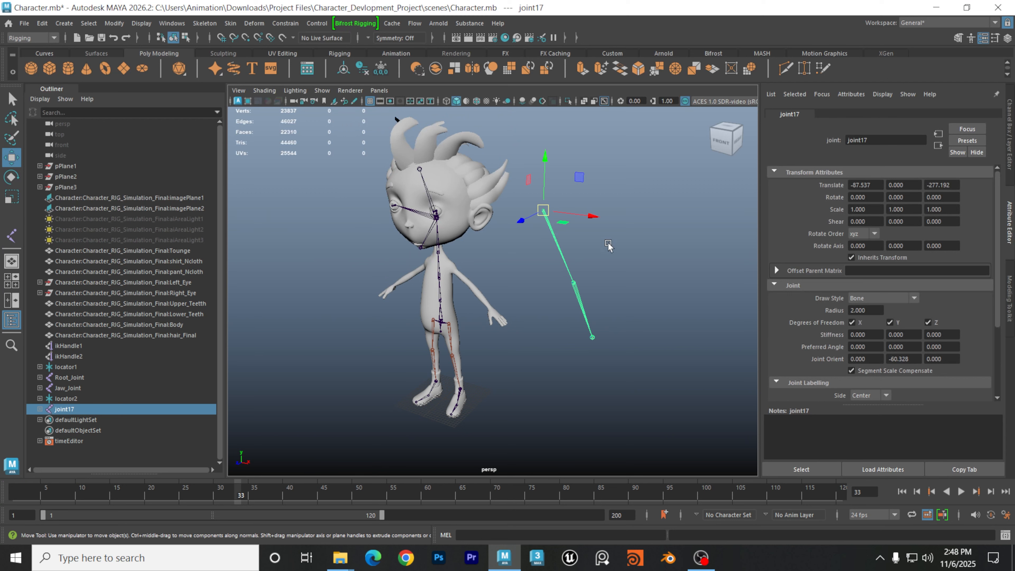
left_click(611, 263)
left_click_drag(537, 199, 551, 223)
left_click(589, 256)
left_click_drag(586, 187, 531, 225)
key("Delete")
Turn on Snap to Projected Center for placing joints inside the body mesh
scroll(472, 266, "up", 5)
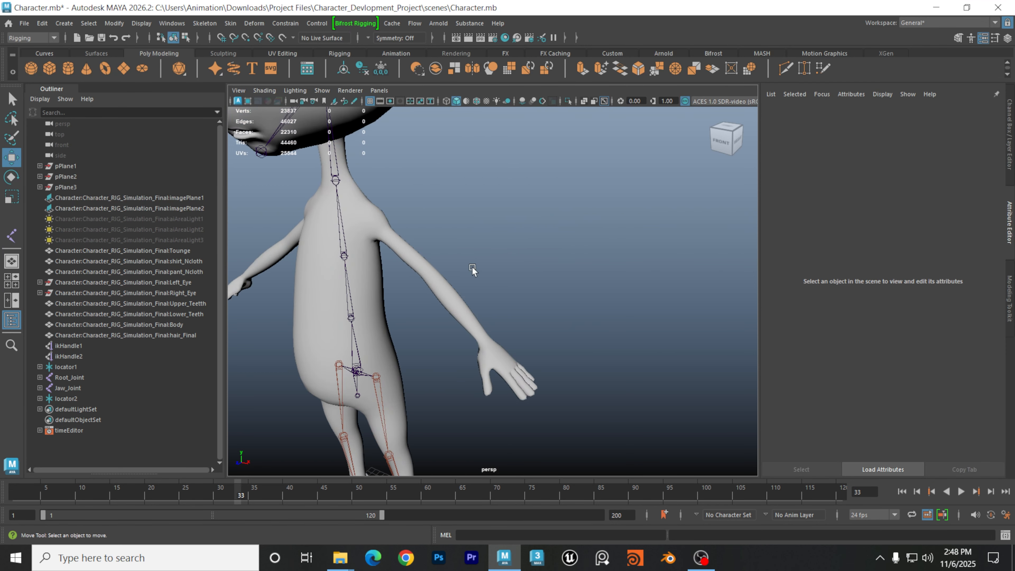
middle_click_drag(472, 266, 522, 227, "alt")
scroll(479, 218, "up", 3)
middle_click_drag(466, 213, 494, 245, "alt")
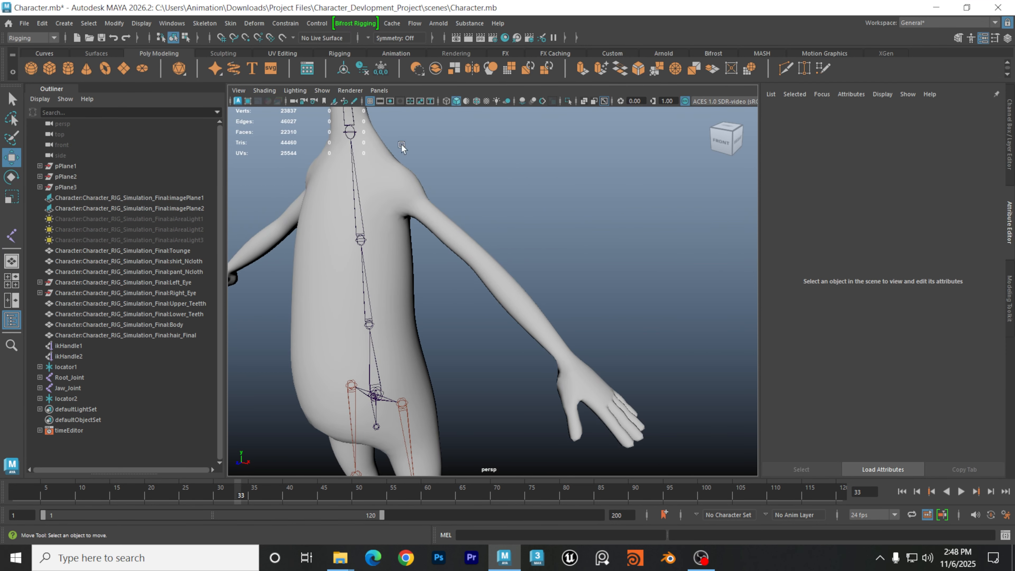
left_click(259, 38)
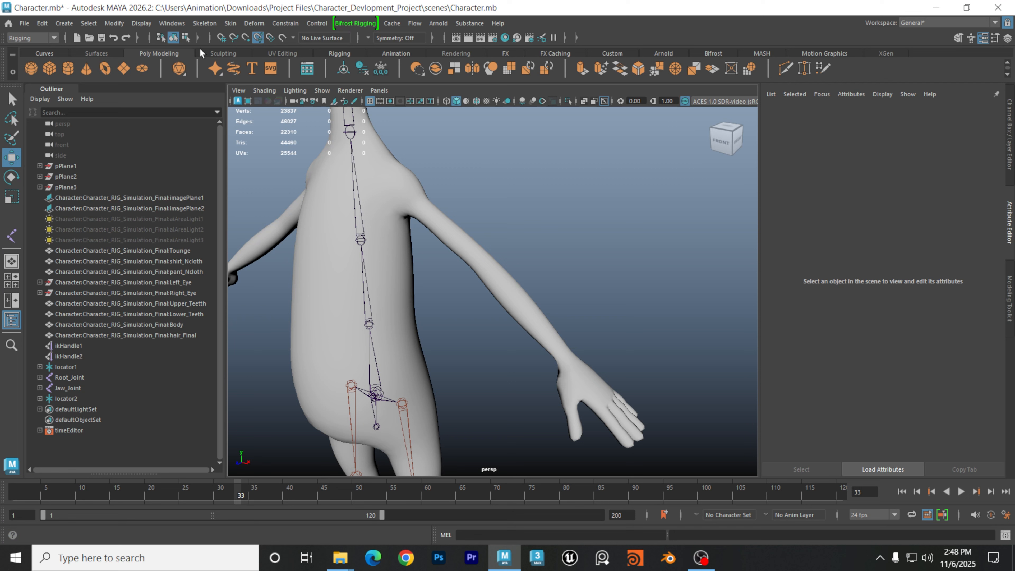
Try to place joints at the elbow and wrist of the left arm with the Create Joints tool
left_click(204, 23)
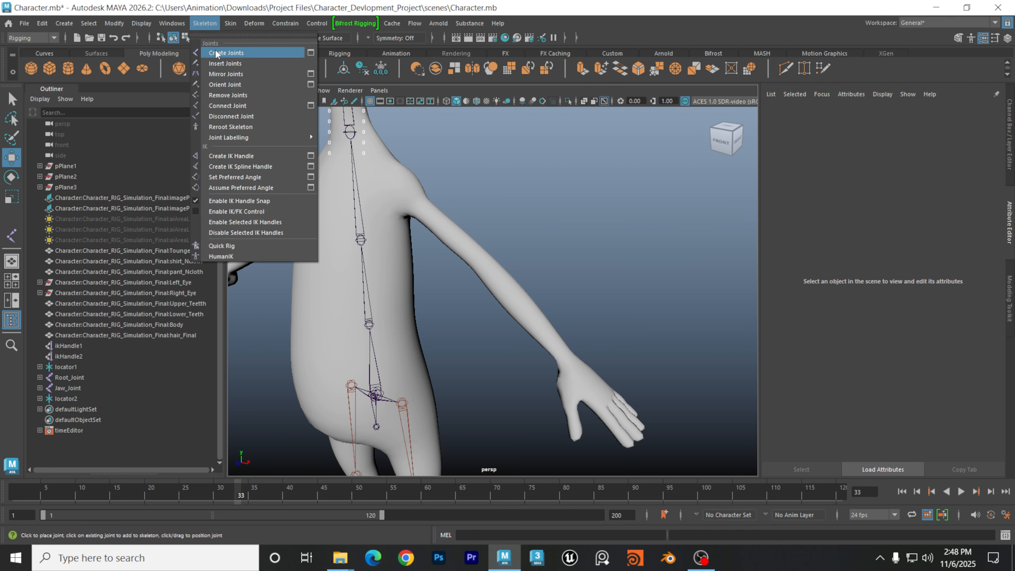
left_click(231, 52)
left_click_drag(415, 200, 437, 199, "alt")
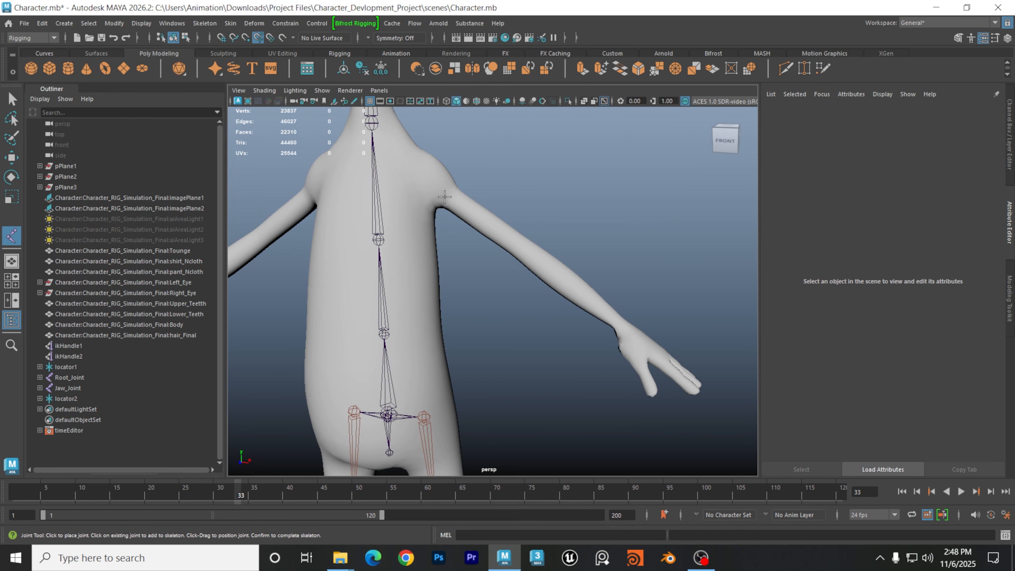
scroll(448, 189, "up", 2)
middle_click_drag(448, 188, 476, 224, "alt")
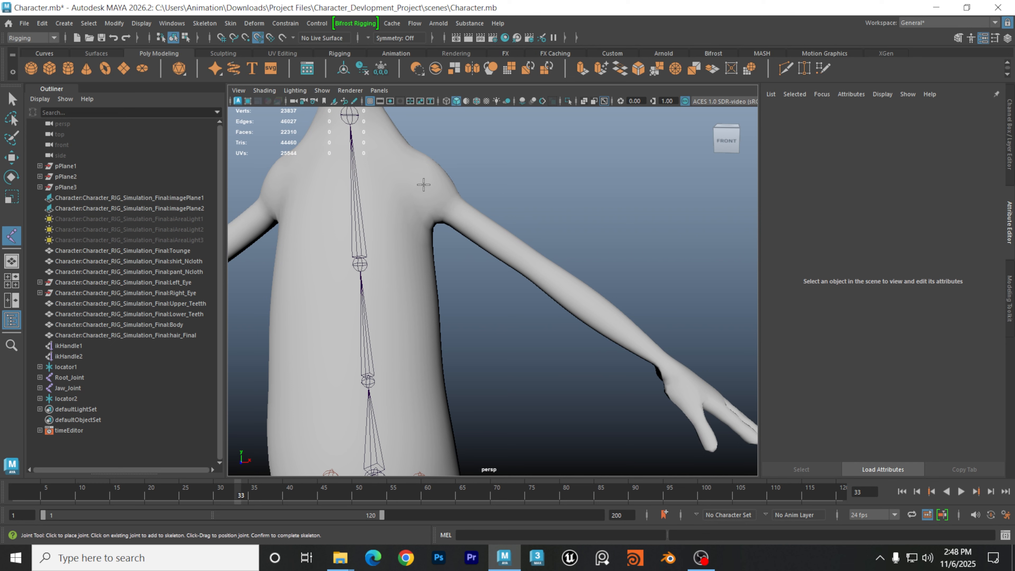
left_click_drag(495, 218, 457, 219, "alt")
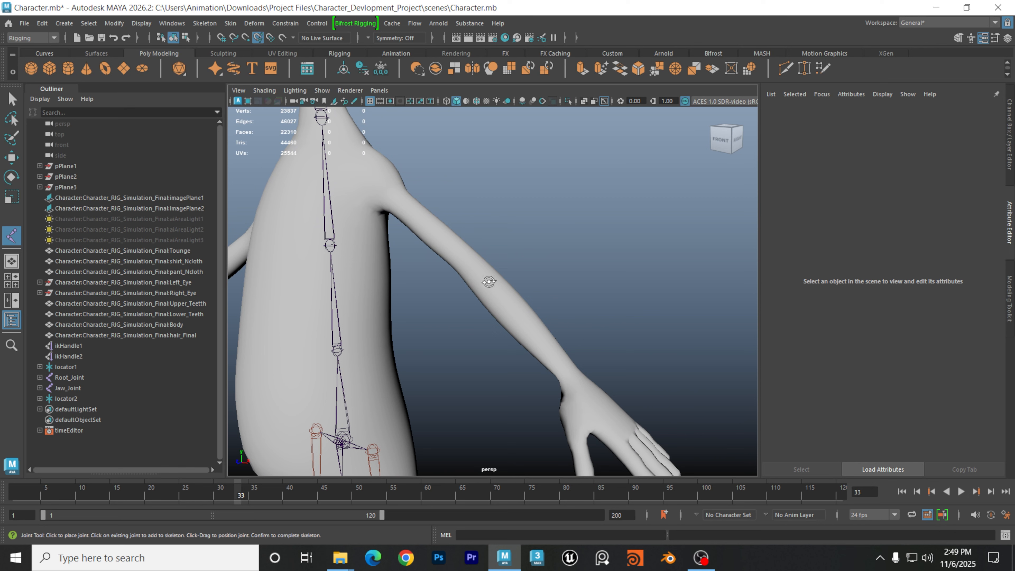
mouse_move(490, 279)
left_mouse_down("alt")
mouse_move(467, 297)
mouse_move(483, 295)
left_mouse_up("alt")
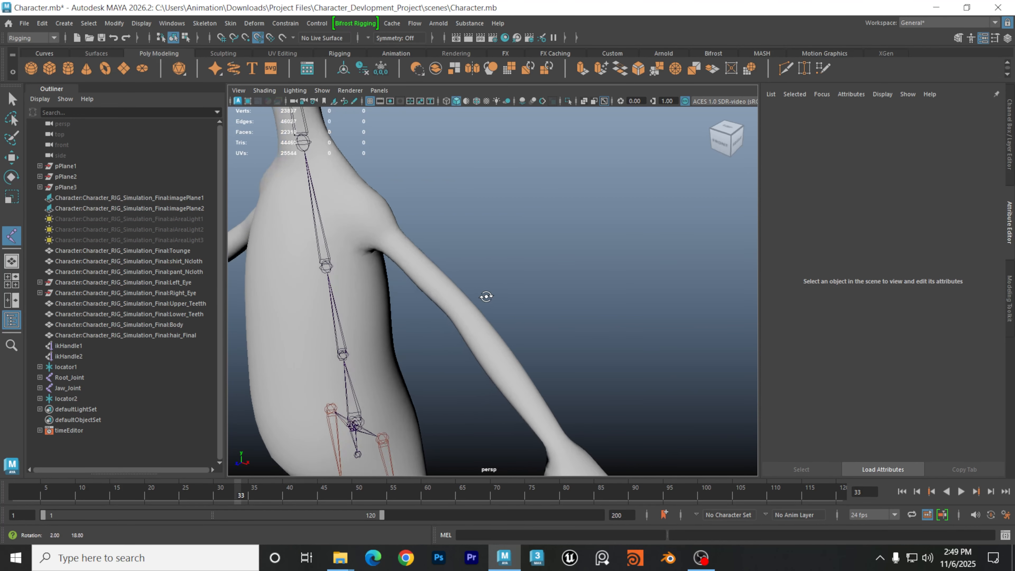
left_click(464, 315)
left_click_drag(499, 320, 517, 278, "alt")
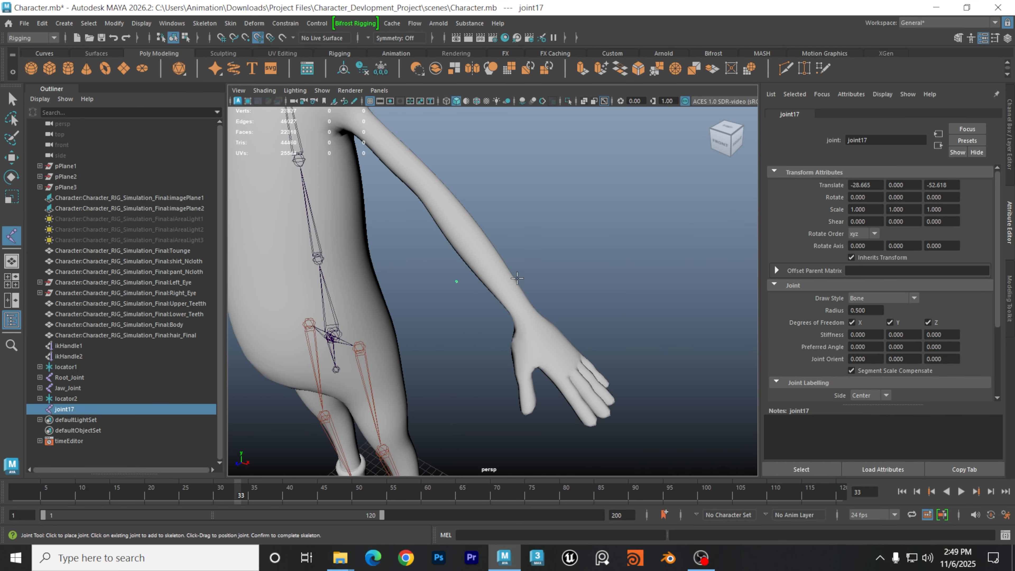
left_click_drag(536, 321, 545, 296, "alt")
left_click(542, 280)
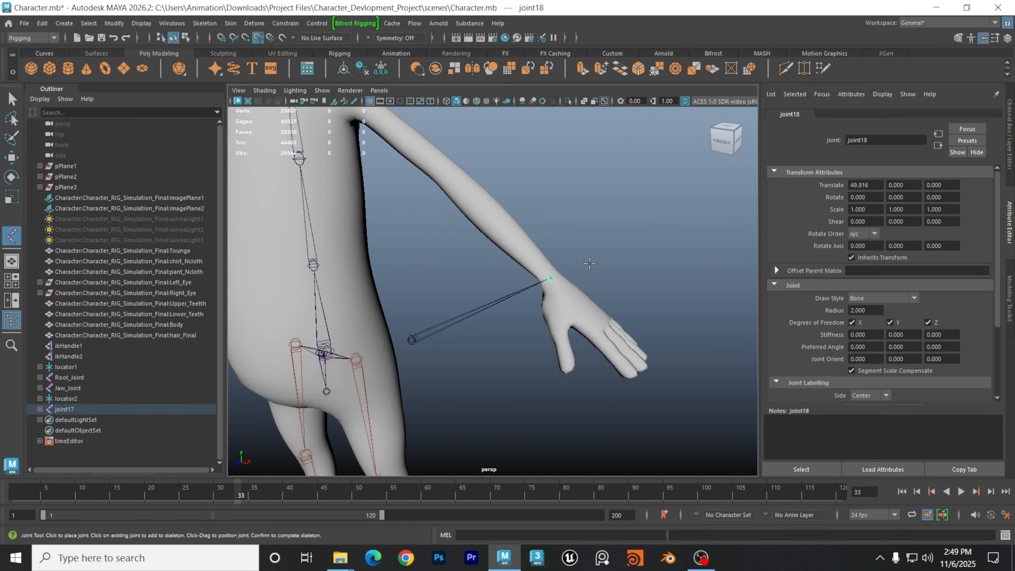
left_click_drag(472, 268, 503, 295, "alt")
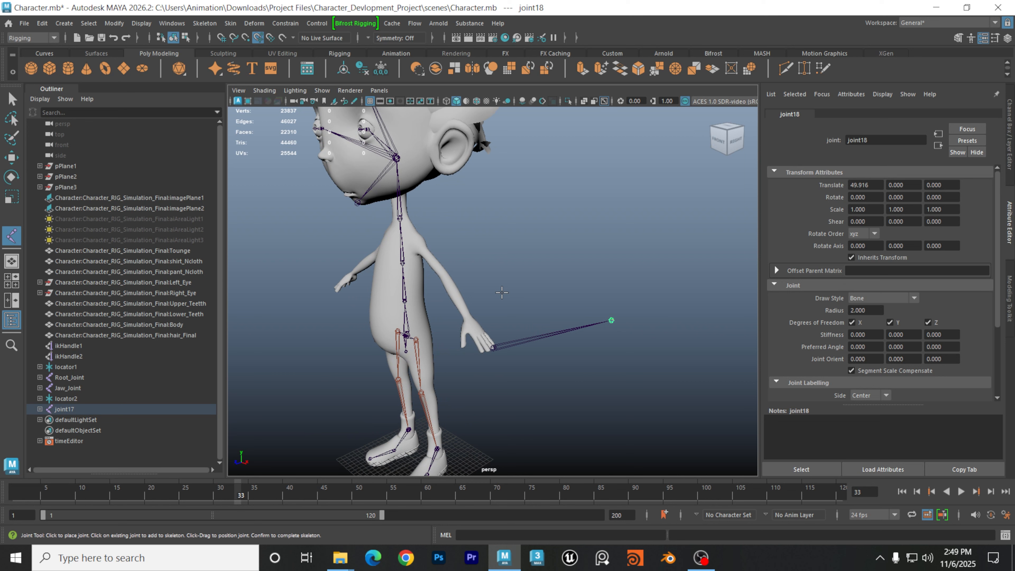
Undo the two misplaced arm joints and return to the Move Tool
key("ctrl+z")
key("ctrl+z")
key("w")
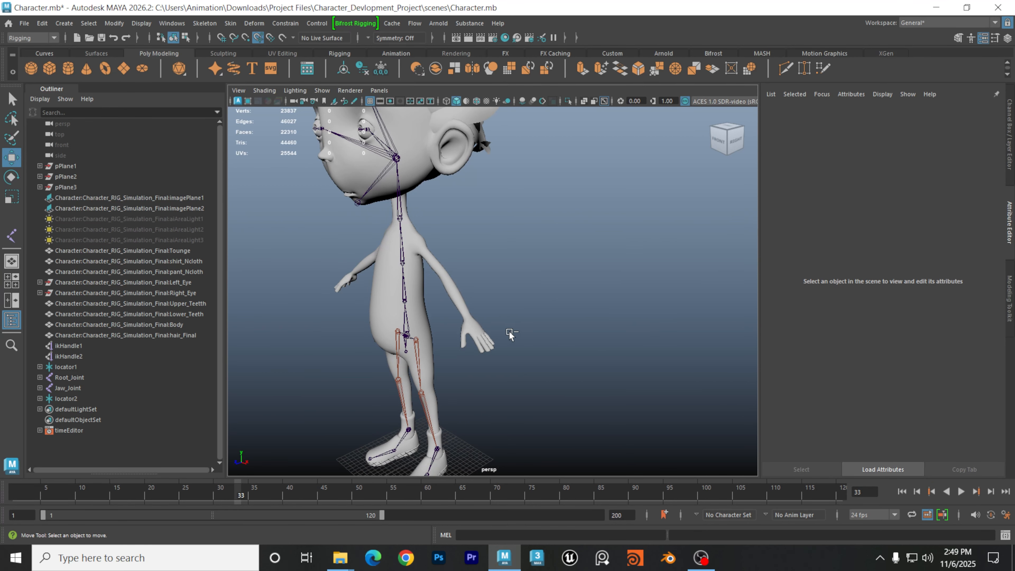
Show the Channel Box and select the character's body mesh
key("ctrl+a")
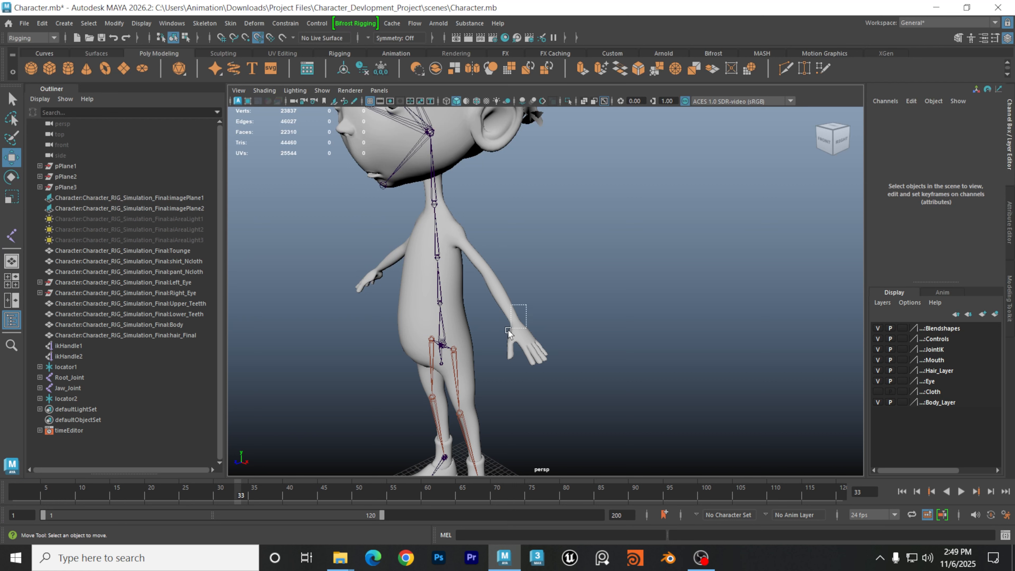
left_click_drag(508, 330, 508, 331)
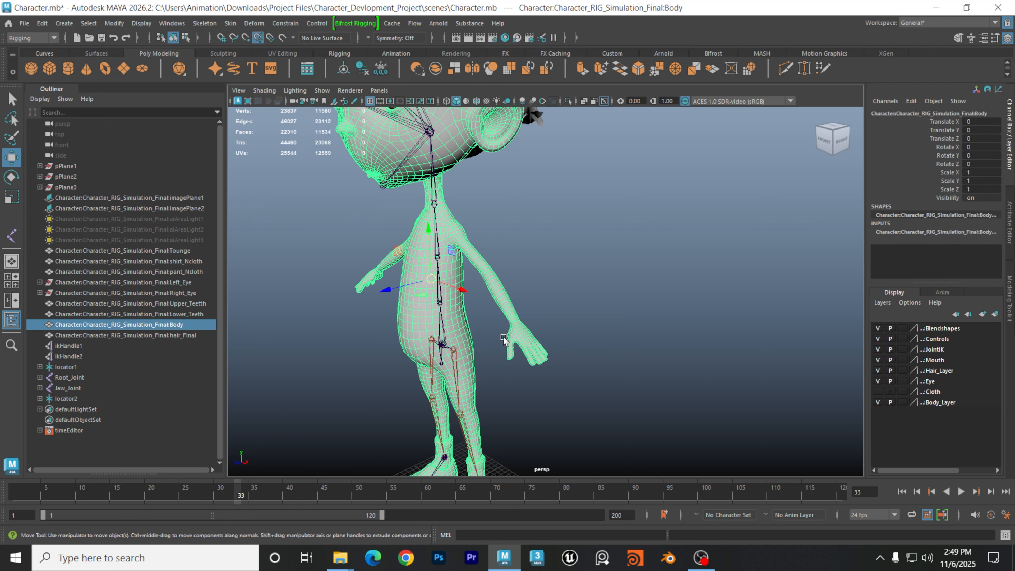
Place a joint at the left shoulder with the Joint Tool, using Snap to Projected Center
left_click(259, 38)
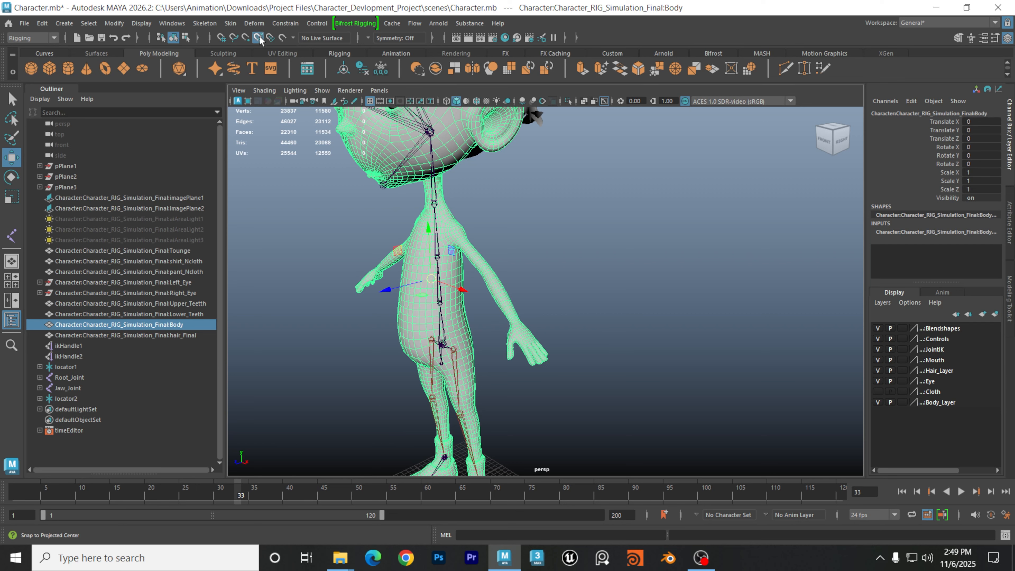
left_click(12, 235)
right_click_drag(423, 234, 547, 249, "alt")
left_click_drag(493, 255, 564, 252, "alt")
right_click_drag(479, 232, 541, 230, "alt")
middle_click_drag(542, 230, 569, 262, "alt")
left_click_drag(565, 276, 557, 272, "alt")
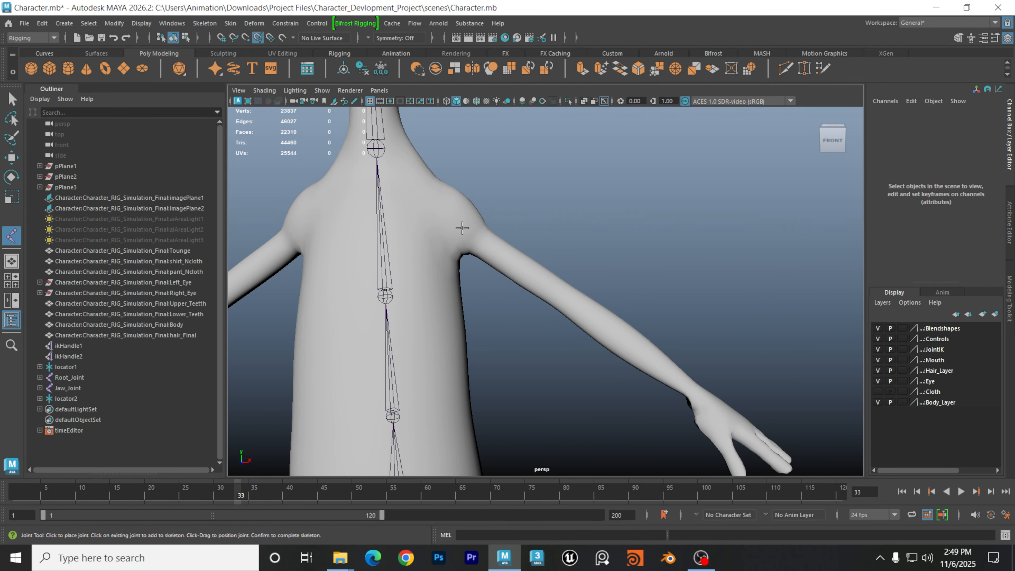
left_click(451, 218)
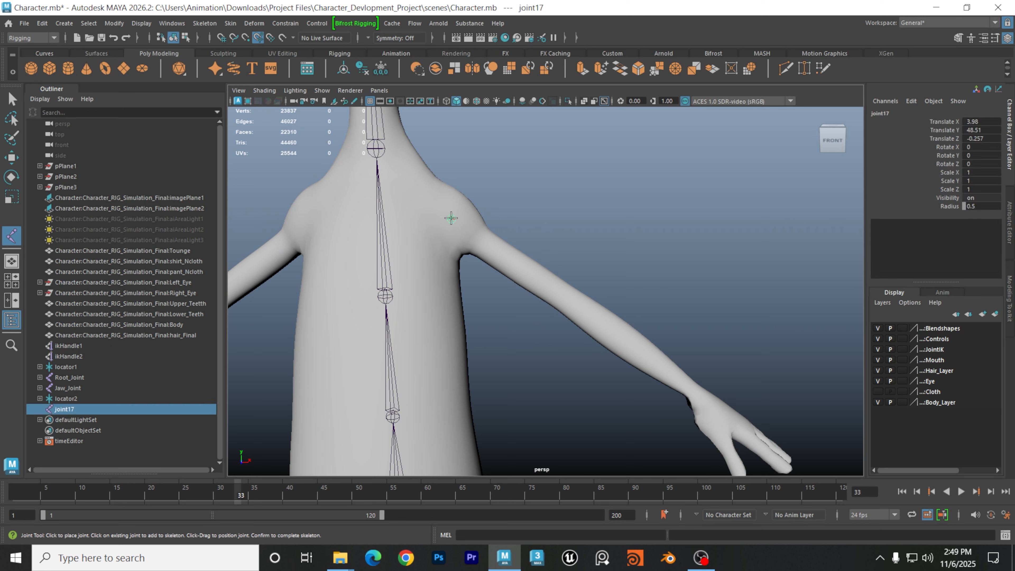
Extend the left arm chain with joints at the elbow and the wrist, centered inside the mesh
middle_click_drag(592, 337, 554, 293, "alt")
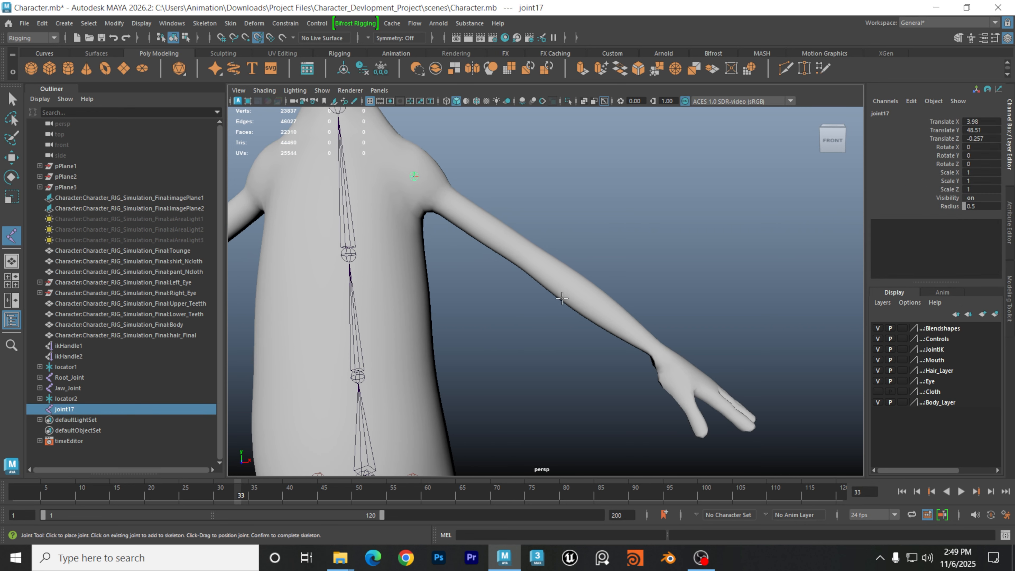
left_click_drag(564, 298, 475, 345, "alt")
left_click(455, 354)
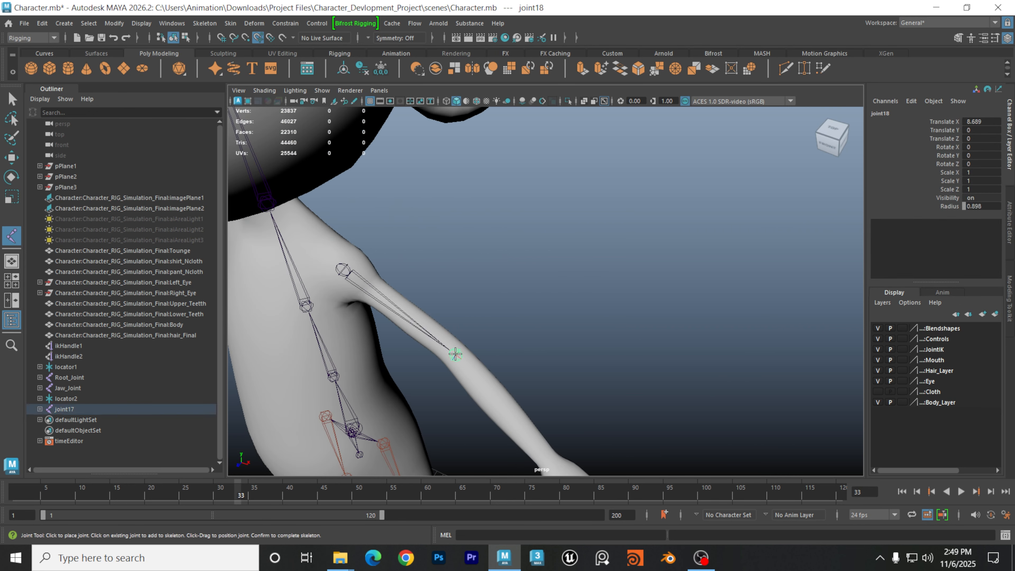
middle_click_drag(538, 393, 521, 325, "alt")
left_click(522, 329)
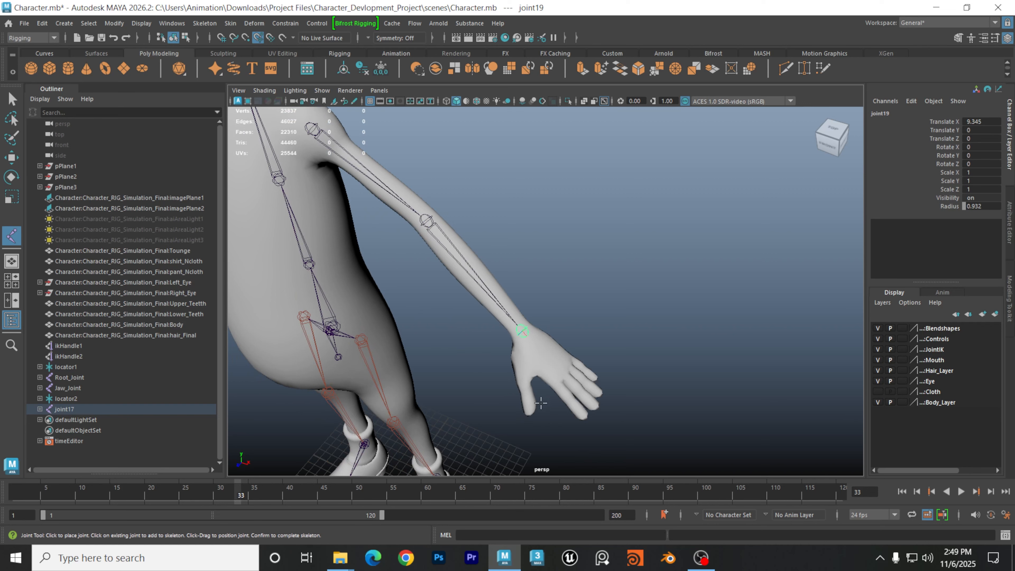
middle_click_drag(566, 369, 543, 340, "alt")
right_click_drag(544, 340, 635, 335, "alt")
middle_click_drag(496, 336, 467, 288, "alt")
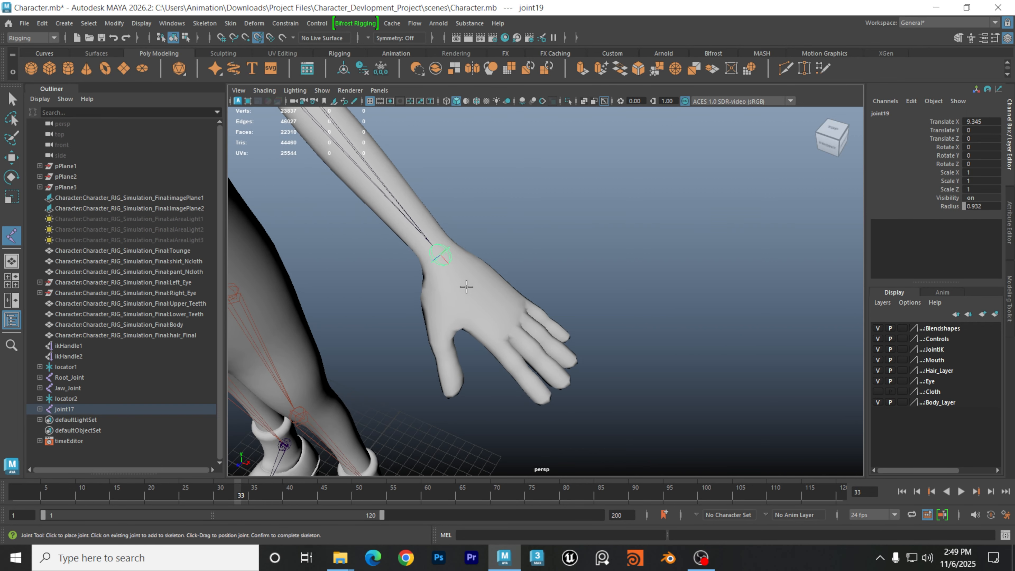
Add a palm joint after the wrist, complete the left arm chain and deselect it
right_click_drag(467, 288, 506, 288, "alt")
middle_click_drag(506, 289, 527, 312, "alt")
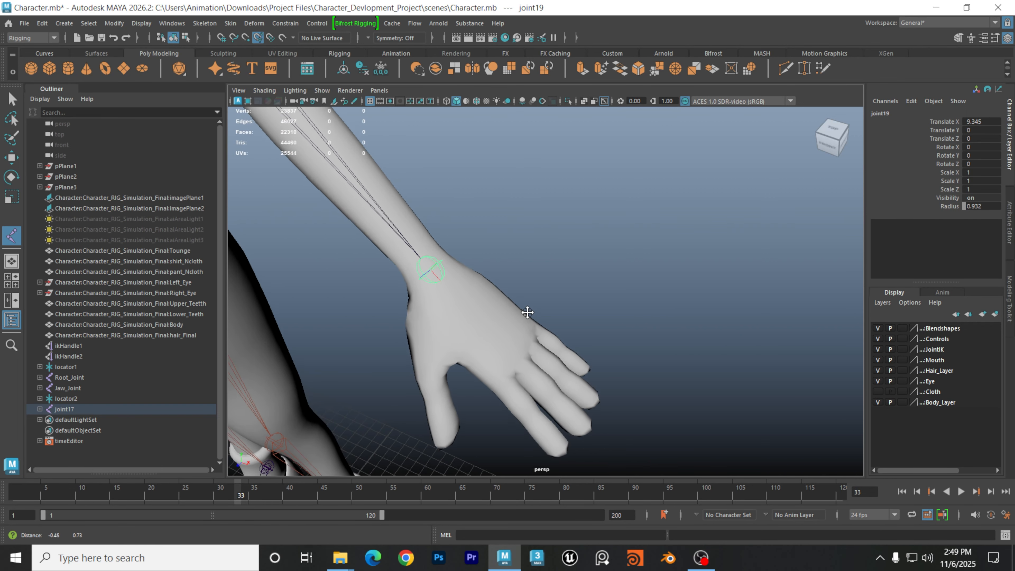
left_click(475, 314)
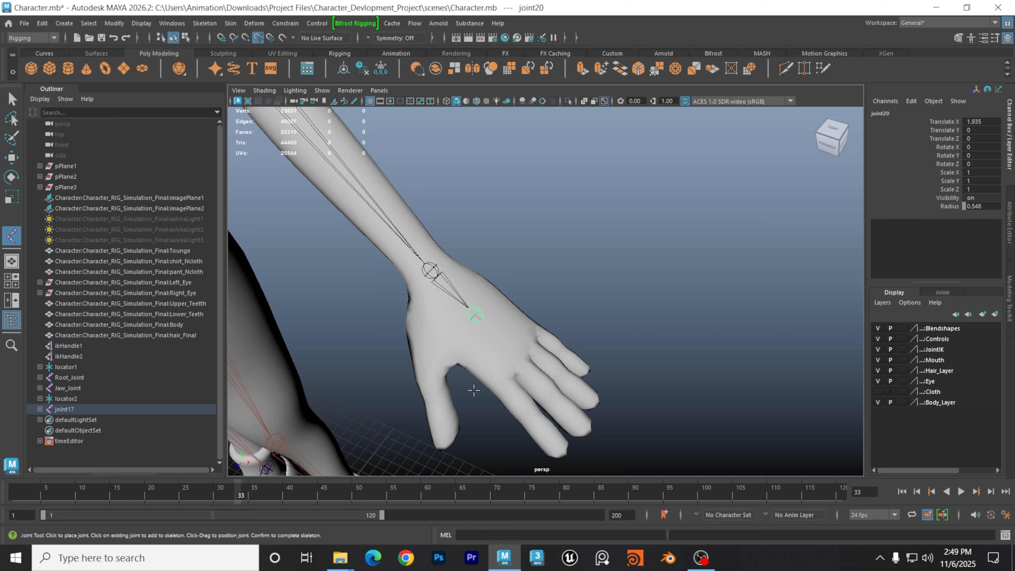
key("Return")
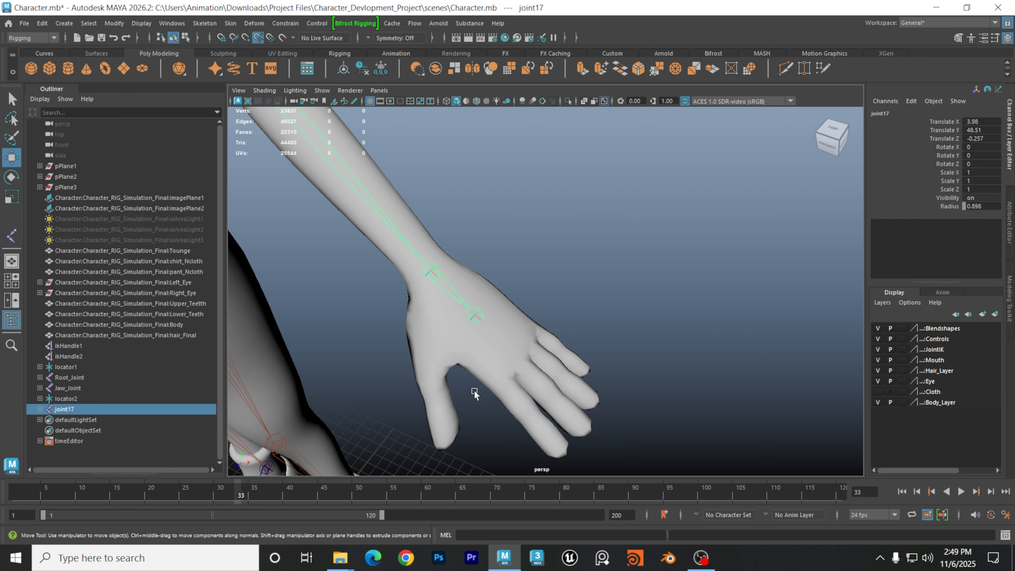
left_click(614, 235)
Examine how the left arm chain sits inside the body mesh, from the side and from the front
right_click_drag(711, 243, 310, 267, "alt")
middle_click_drag(511, 277, 521, 300, "alt")
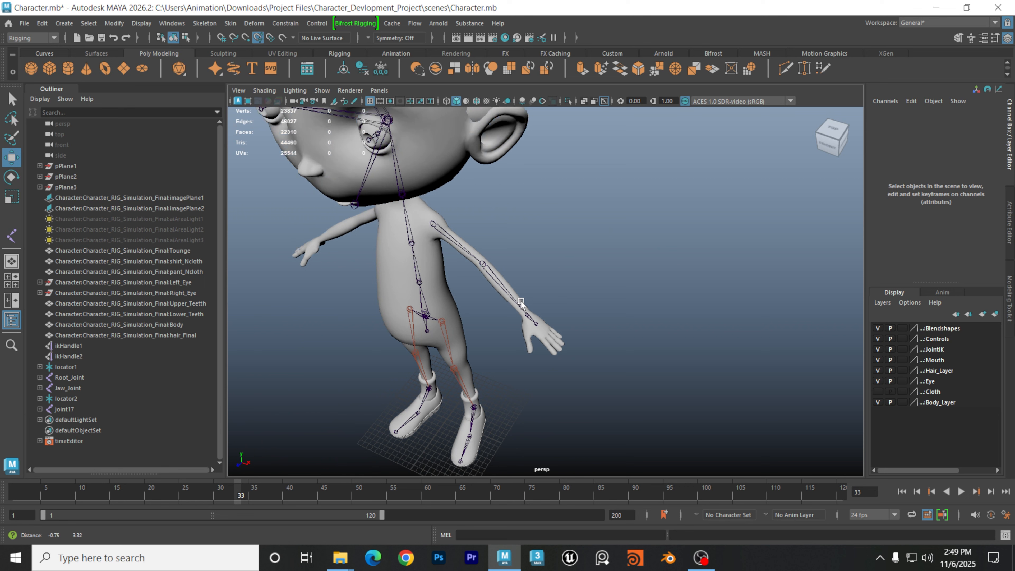
left_click_drag(521, 301, 541, 297, "alt")
right_click_drag(540, 296, 634, 276, "alt")
middle_click_drag(465, 251, 574, 307, "alt")
left_click_drag(573, 307, 560, 276, "alt")
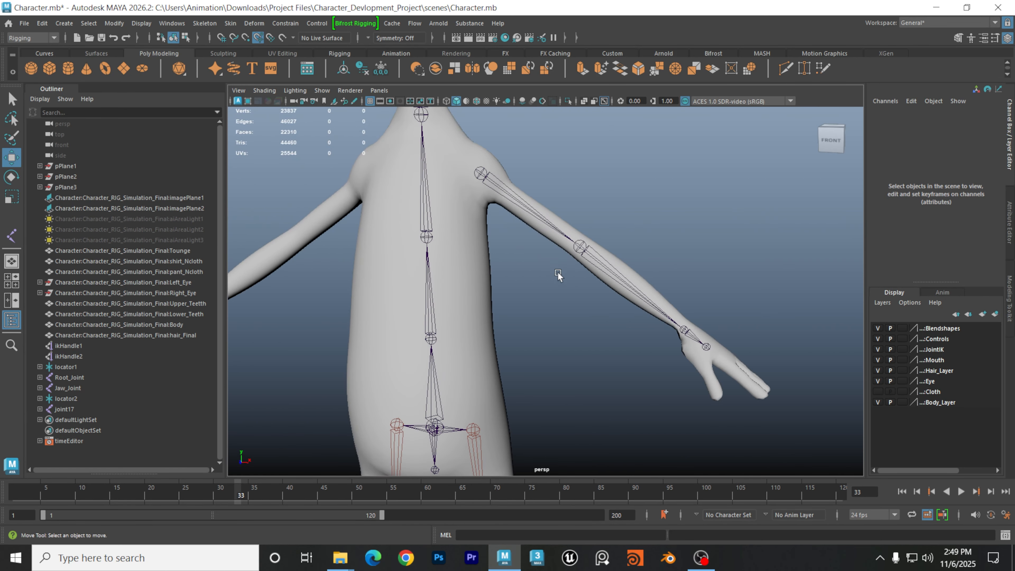
right_click_drag(559, 277, 546, 304, "alt")
middle_click_drag(546, 304, 533, 295, "alt")
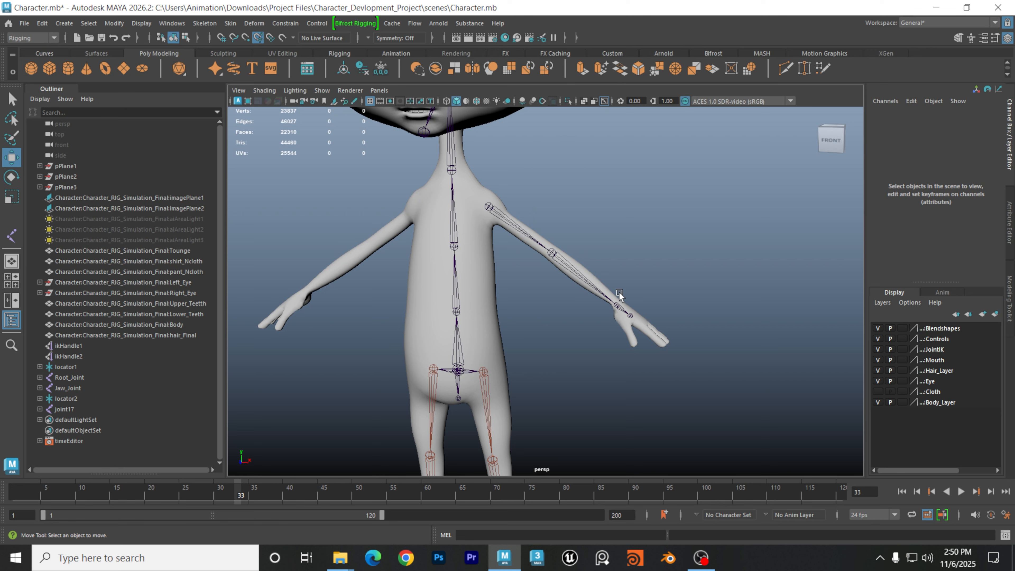
middle_click_drag(679, 283, 659, 263, "alt")
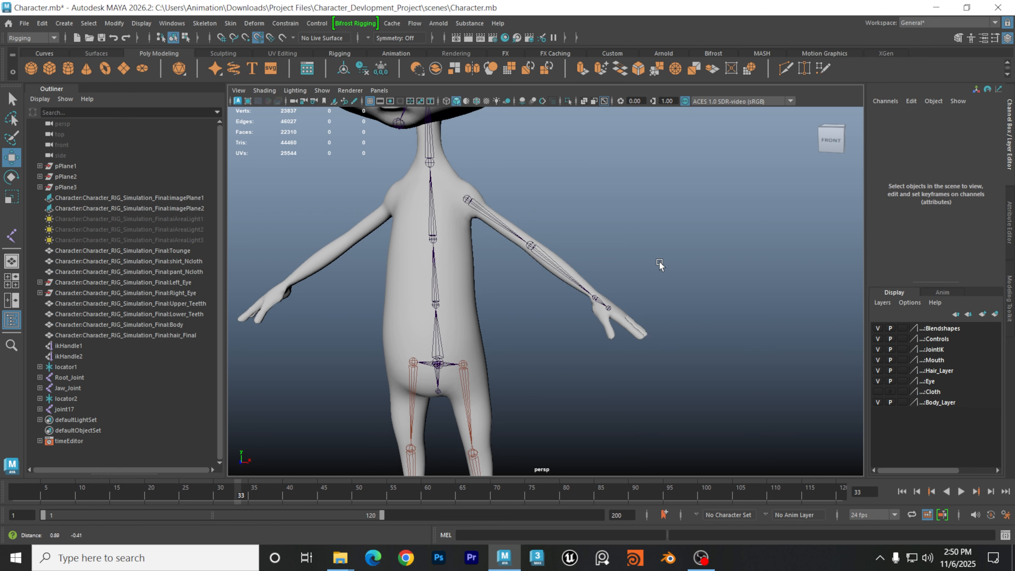
left_click_drag(659, 264, 638, 259, "alt")
Draw a zigzag test chain of four joints with the Joint Tool in the empty space beside the left hand
left_click(203, 24)
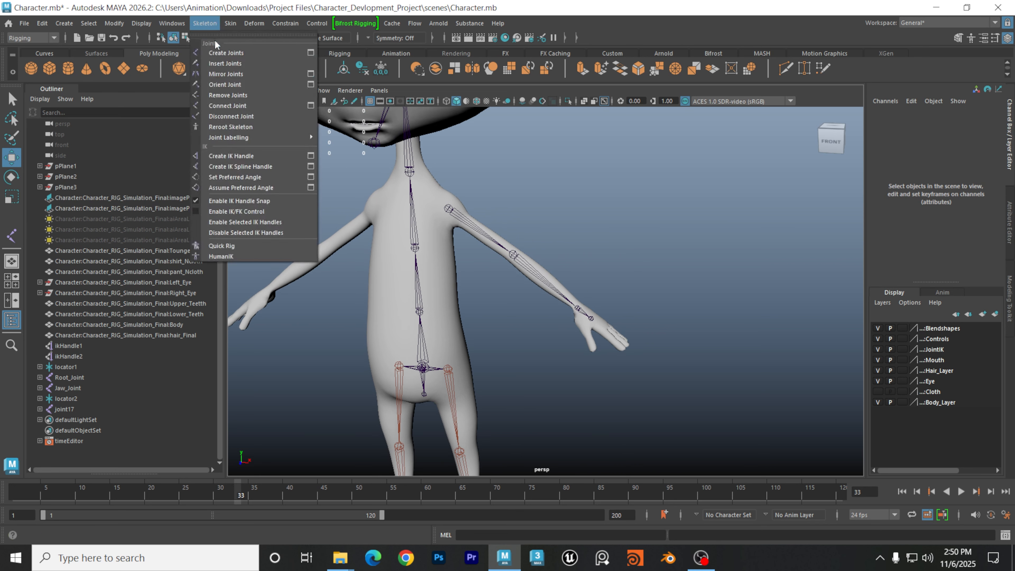
left_click(227, 52)
left_click(682, 225)
left_click(707, 285)
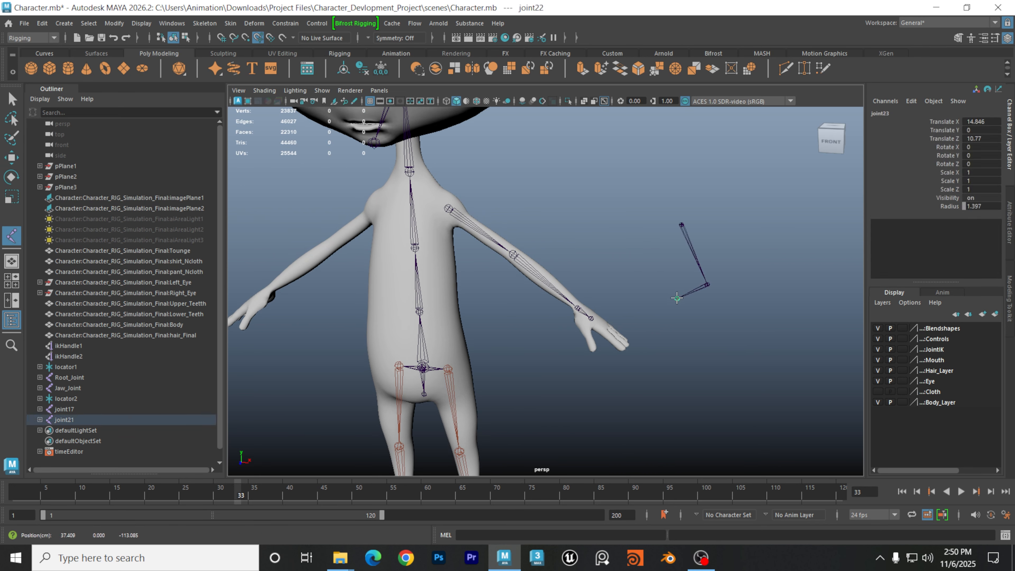
left_click(676, 298)
left_click(701, 339)
key("Return")
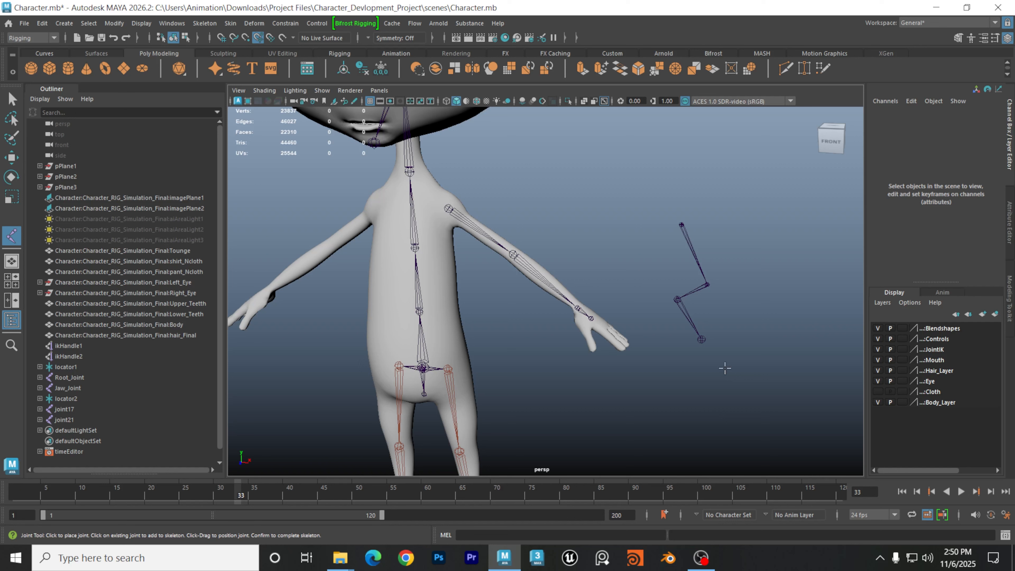
Draw two more separate test chains of five joints each beside the first one
left_click(753, 231)
left_click(777, 283)
left_click(740, 301)
left_click(754, 357)
left_click(774, 370)
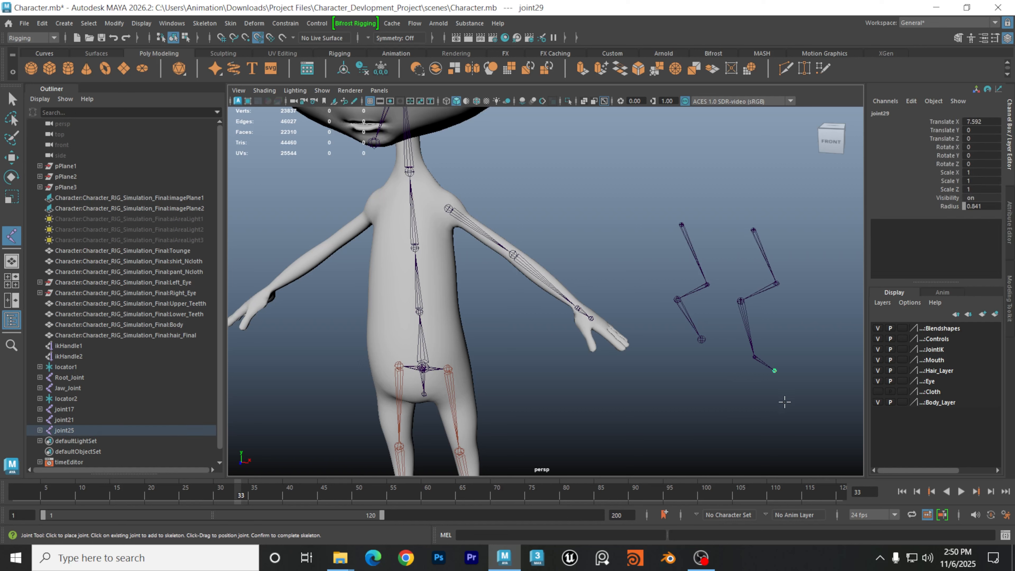
key("Return")
left_click(804, 208)
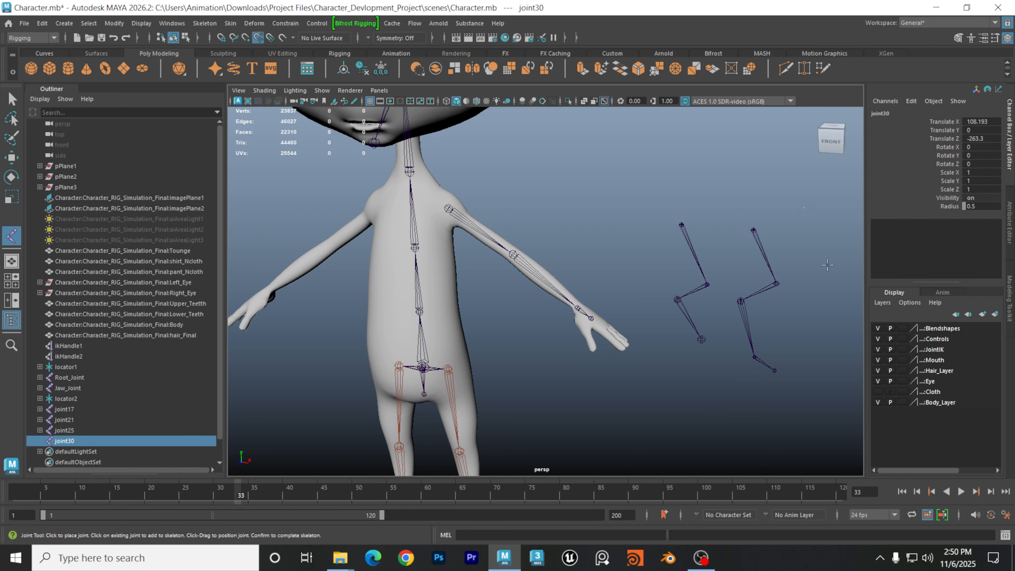
left_click(831, 276)
left_click(803, 313)
left_click(800, 349)
left_click(824, 368)
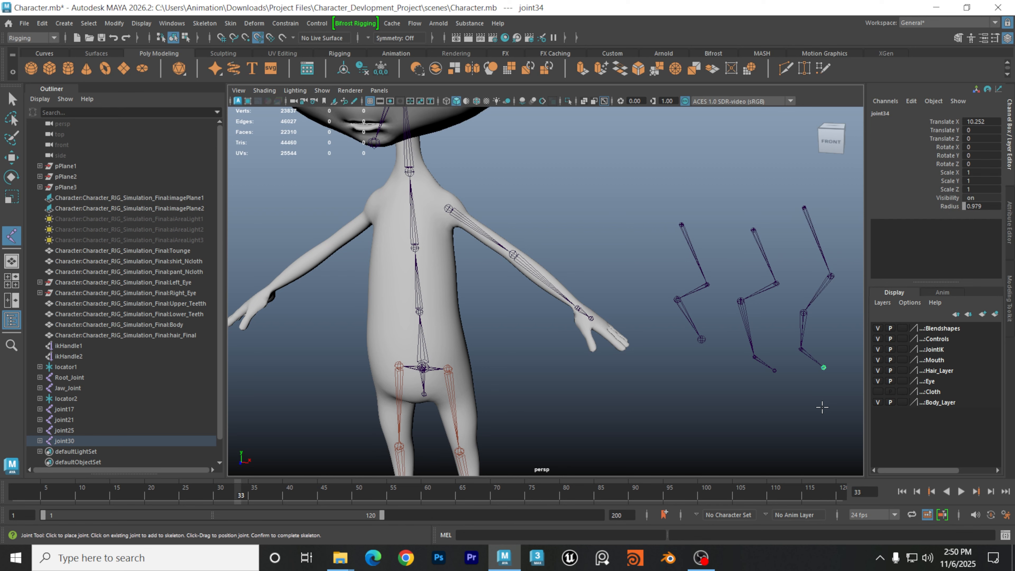
key("Return")
Select the three test joint chains beside the character and delete them
key("w")
left_click_drag(775, 302, 608, 290, "alt")
left_click_drag(510, 159, 761, 248)
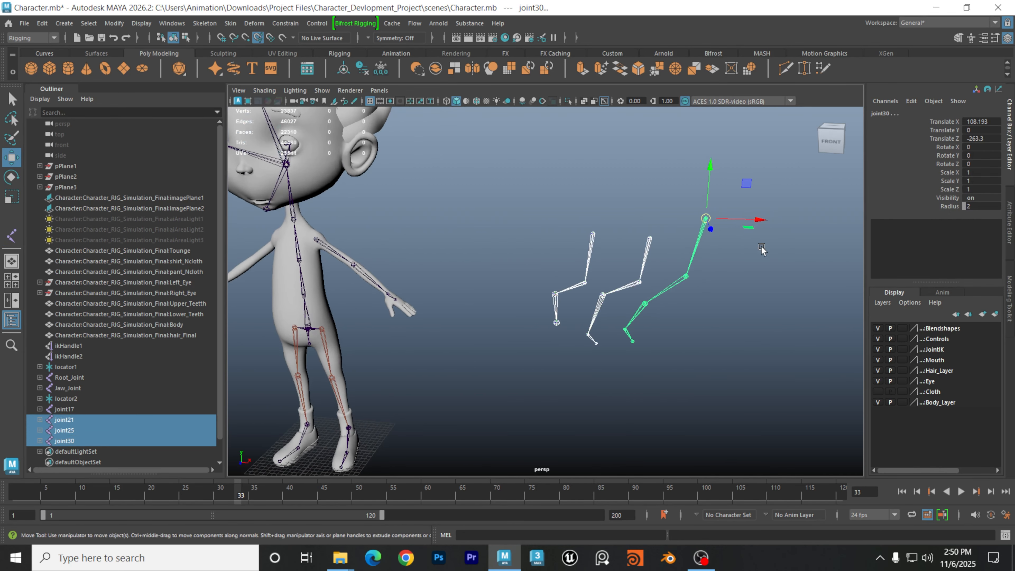
key("Delete")
Examine the left hand and its fingers up close, checking where the finger joints should go
left_click_drag(494, 272, 465, 240, "alt")
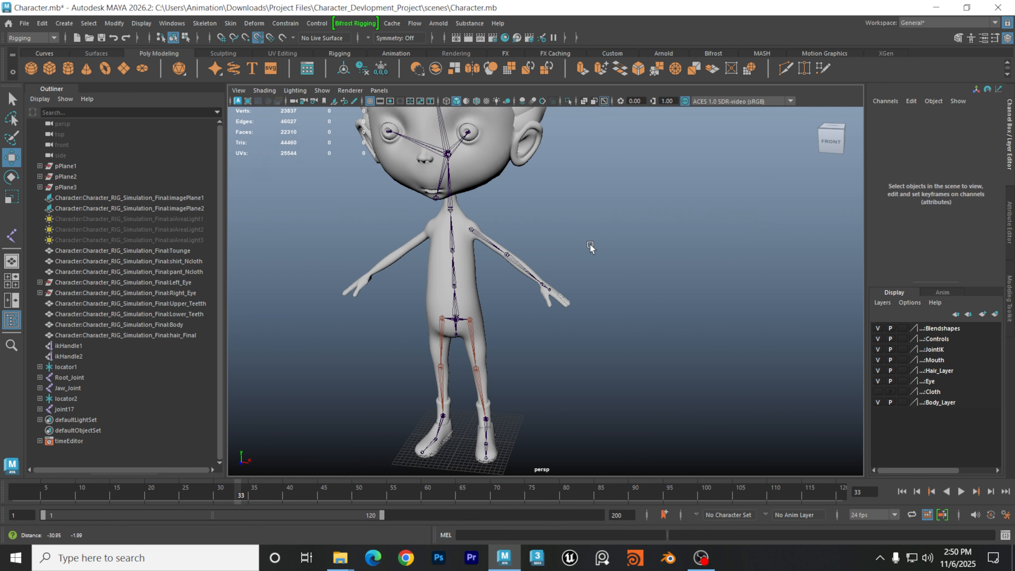
right_click_drag(465, 240, 627, 247, "alt")
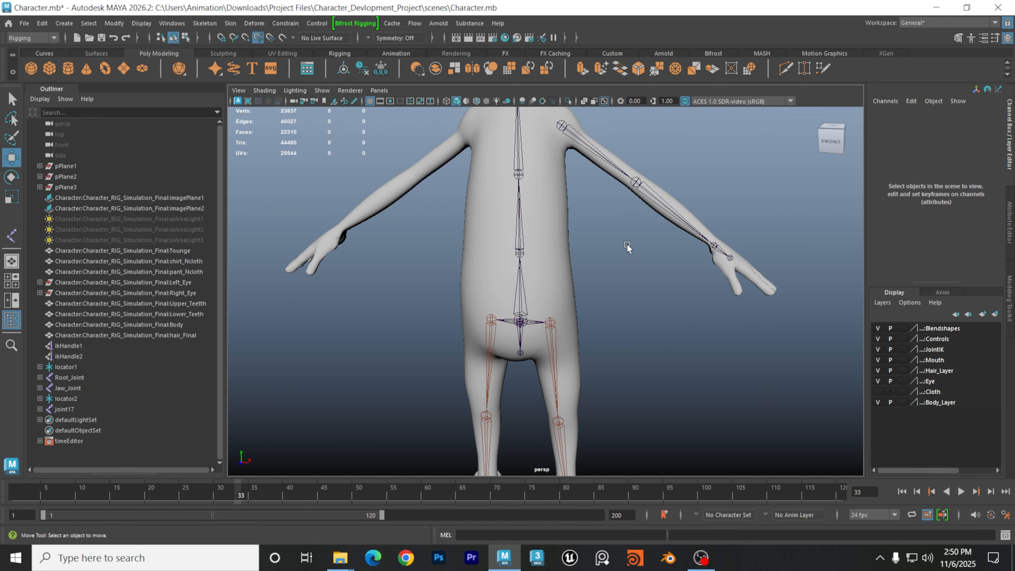
left_click_drag(628, 247, 570, 268, "alt")
middle_click_drag(593, 276, 598, 241, "alt")
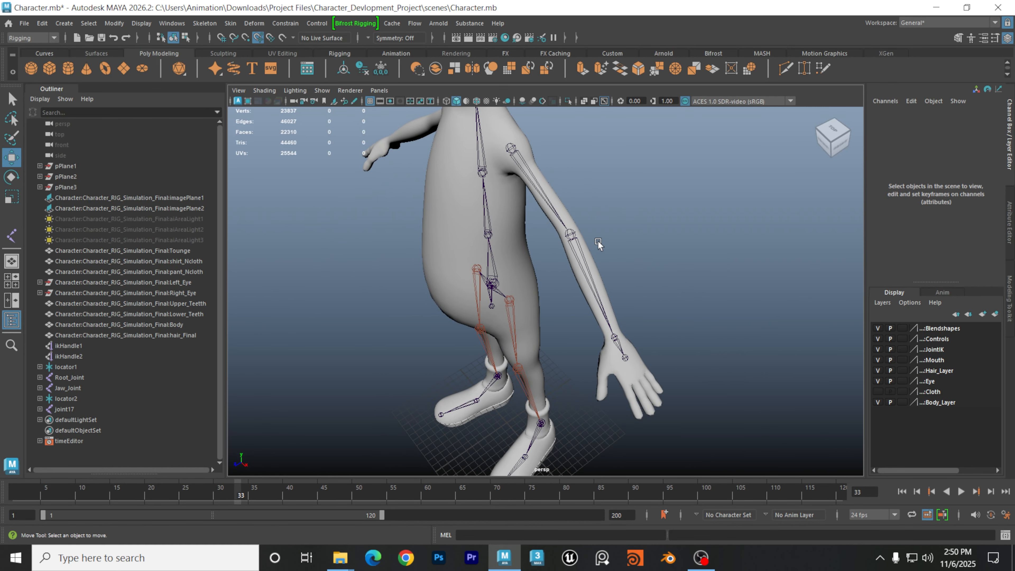
right_click_drag(598, 241, 652, 244, "alt")
left_click_drag(652, 245, 634, 220, "alt")
right_click_drag(634, 220, 696, 299, "alt")
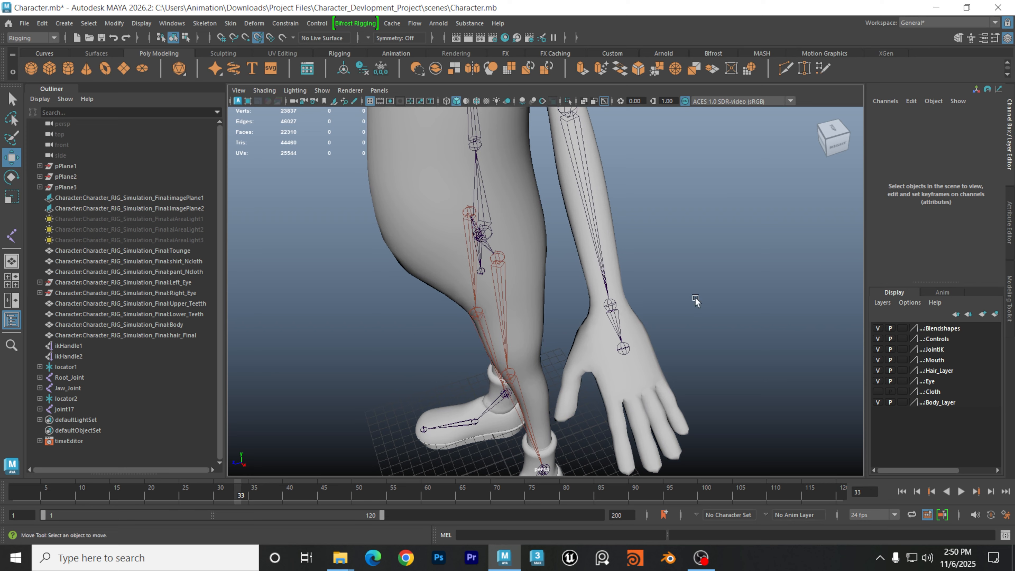
middle_click_drag(696, 300, 612, 238, "alt")
left_click_drag(612, 235, 639, 227, "alt")
middle_click_drag(640, 227, 594, 260, "alt")
right_click_drag(594, 260, 623, 255, "alt")
middle_click_drag(623, 255, 612, 296, "alt")
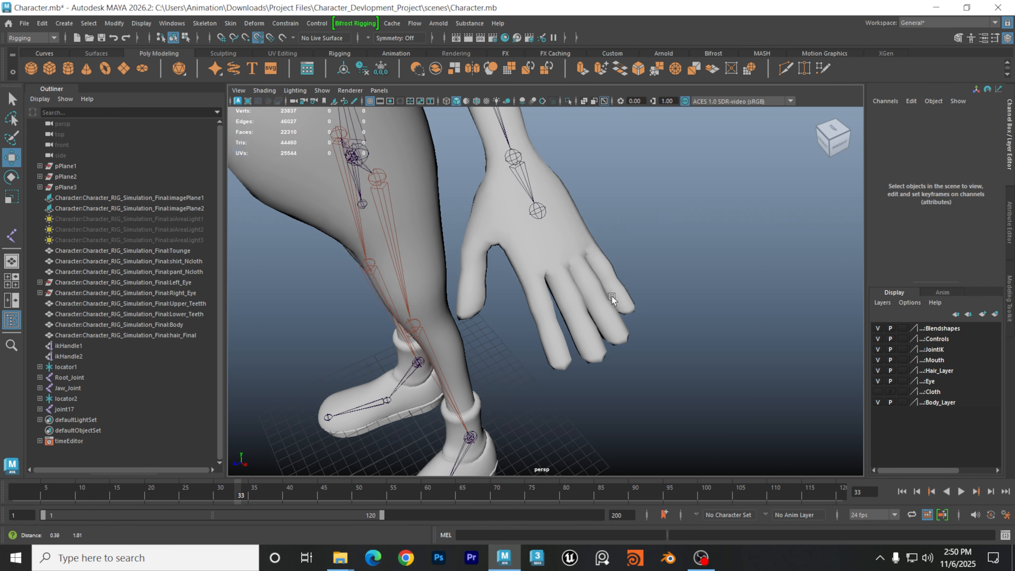
right_click_drag(612, 296, 625, 294, "alt")
left_click_drag(622, 300, 624, 305, "alt")
right_click_drag(624, 305, 613, 311, "alt")
middle_click_drag(613, 311, 606, 283, "alt")
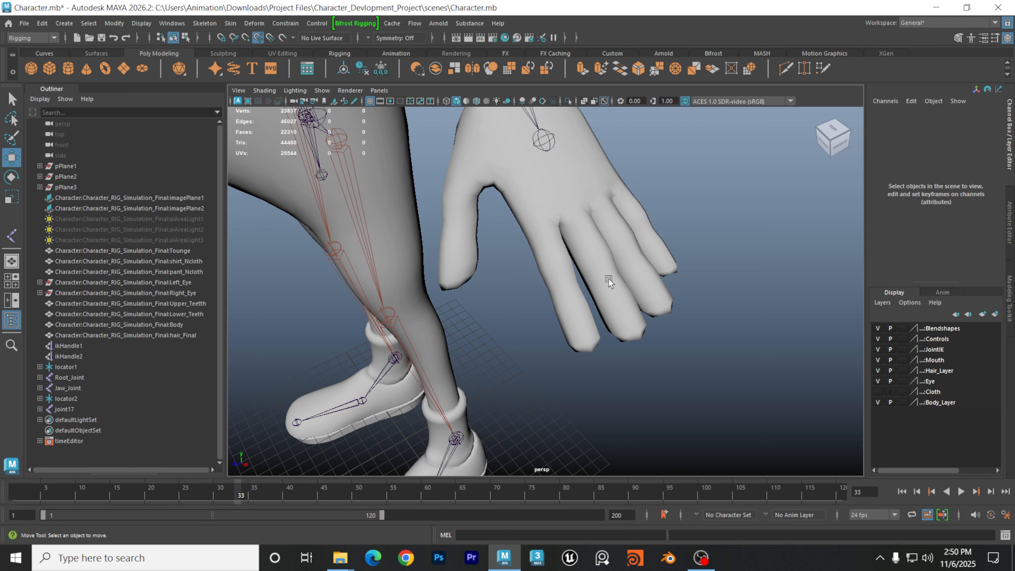
left_click_drag(607, 281, 616, 265, "alt")
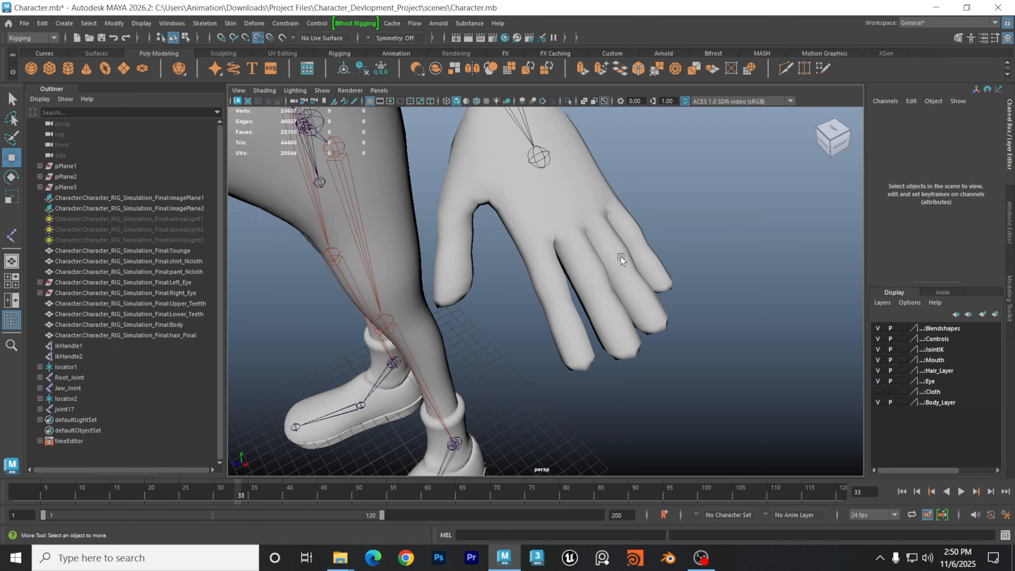
Activate the Joint Tool through its settings, keeping Projected Centering and Snap to Projected Center enabled
left_click(200, 24)
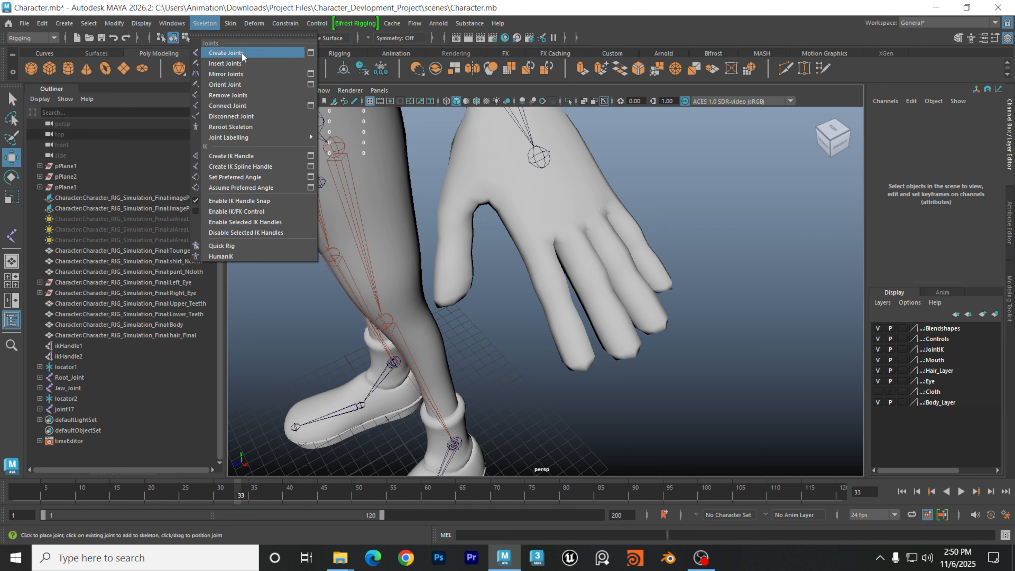
left_click(311, 52)
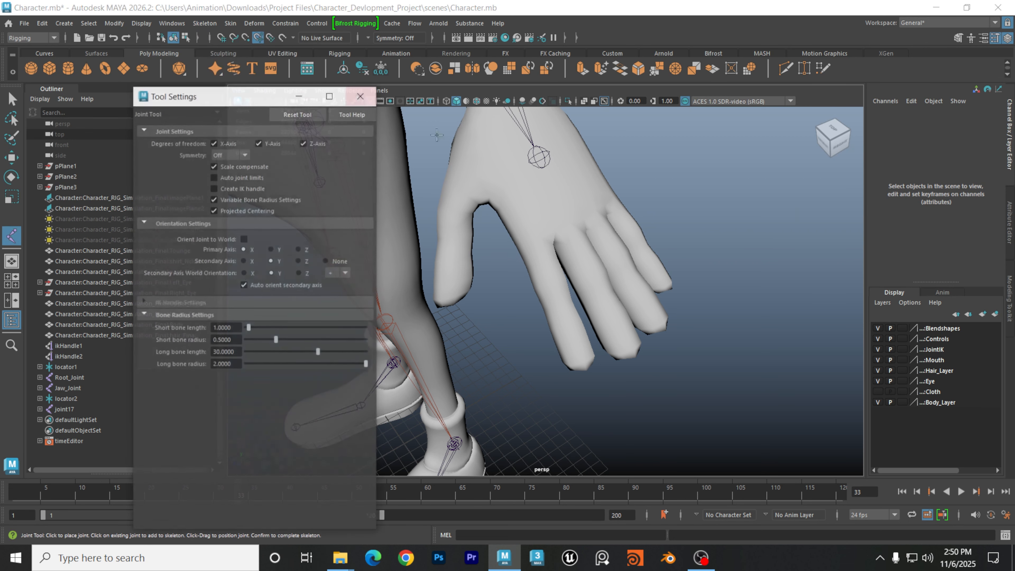
left_click(360, 95)
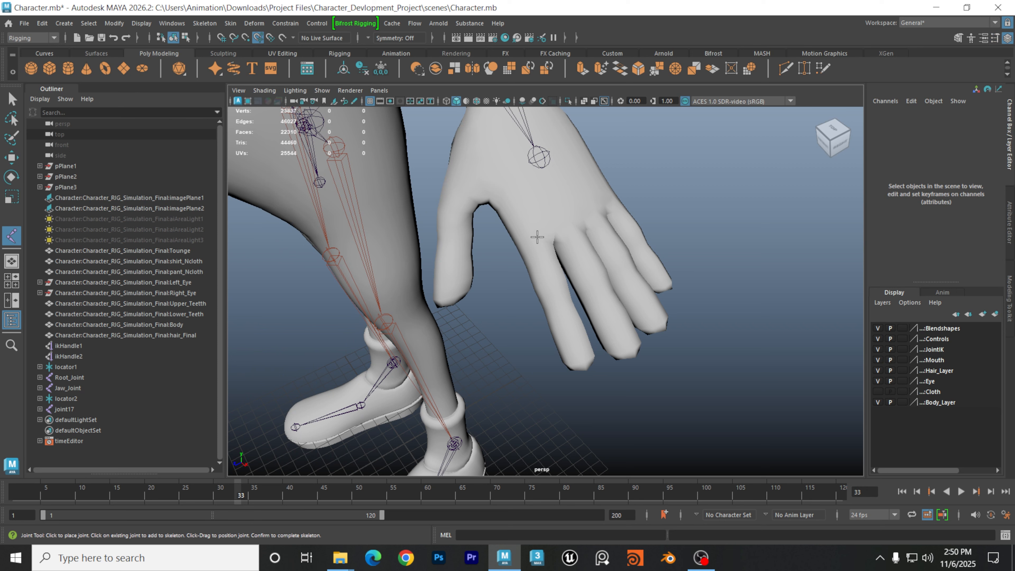
left_click(257, 38)
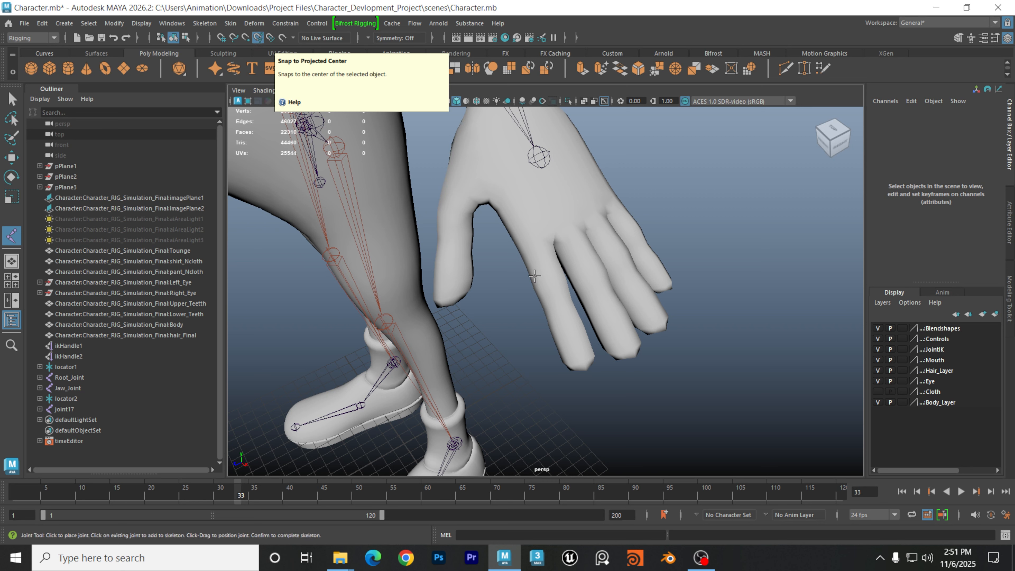
Examine the left arm's shoulder, elbow and wrist joints for their centering inside the mesh
right_click_drag(659, 229, 573, 237, "alt")
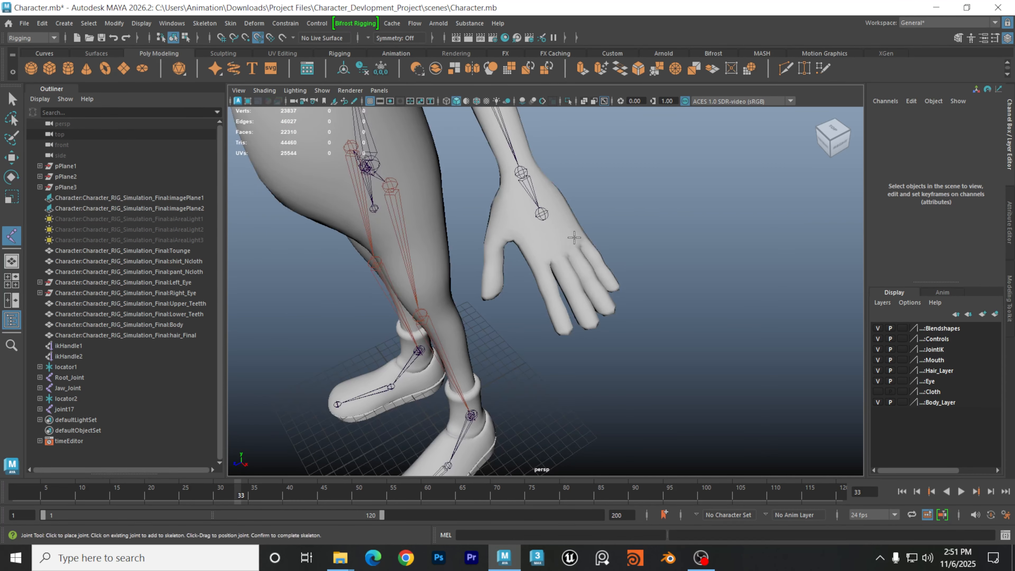
left_click_drag(574, 237, 573, 311, "alt")
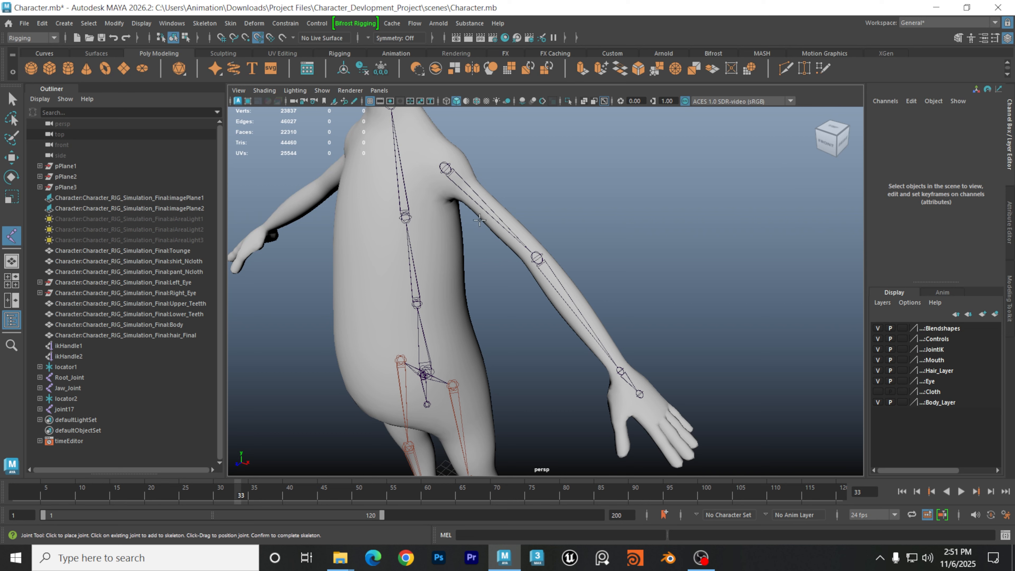
middle_click_drag(480, 220, 467, 176, "alt")
left_click_drag(537, 238, 511, 226, "alt")
right_click_drag(482, 194, 546, 206, "alt")
middle_click_drag(546, 206, 573, 304, "alt")
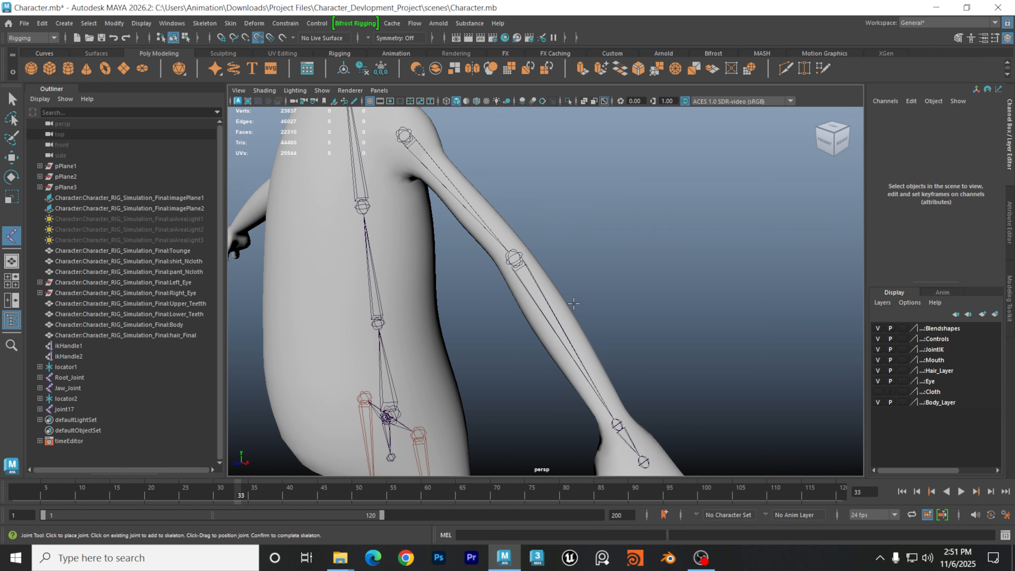
right_click_drag(574, 304, 546, 302, "alt")
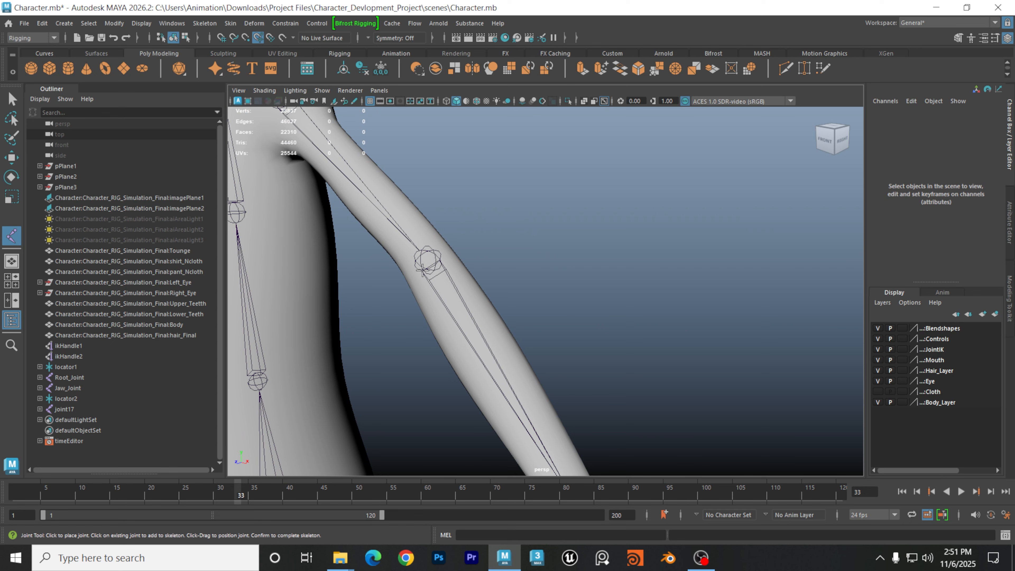
right_click_drag(435, 266, 403, 263, "alt")
middle_click_drag(404, 263, 429, 172, "alt")
left_click_drag(429, 172, 464, 289, "alt")
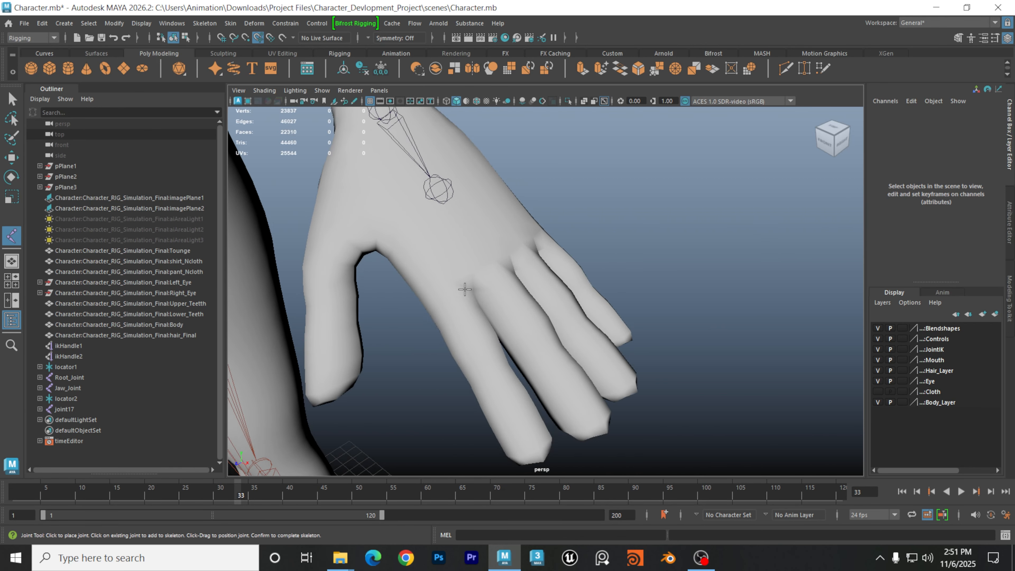
Place a separate chain of four joints along the left index finger, from its knuckle to the fingertip
left_click(449, 294)
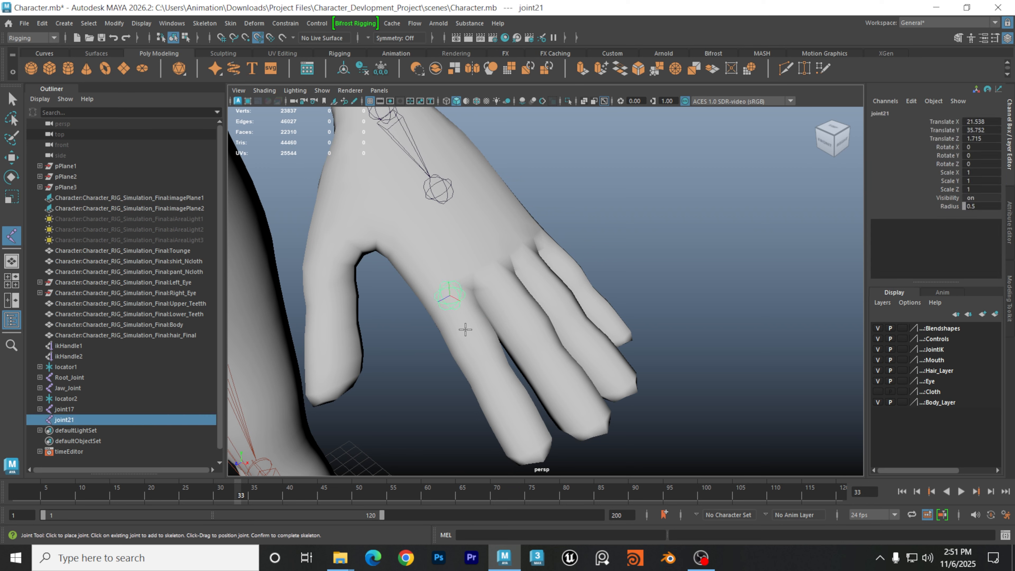
left_click(479, 350)
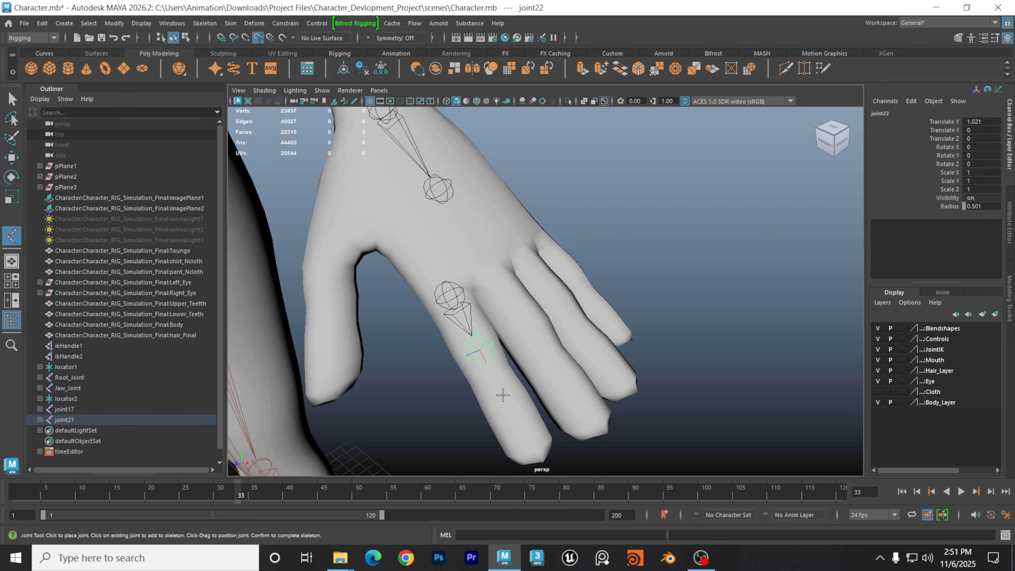
left_click(509, 403)
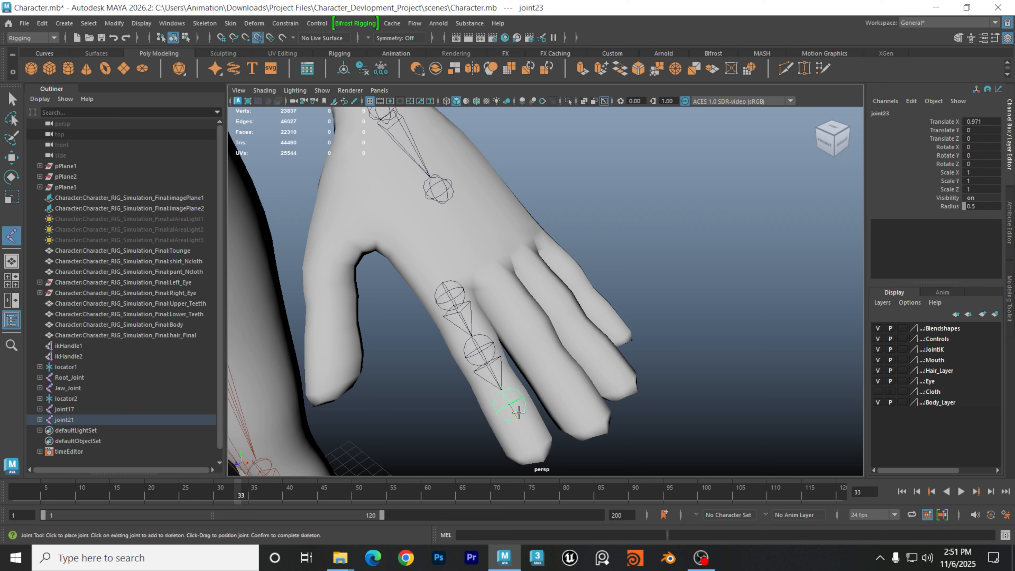
left_click(536, 454)
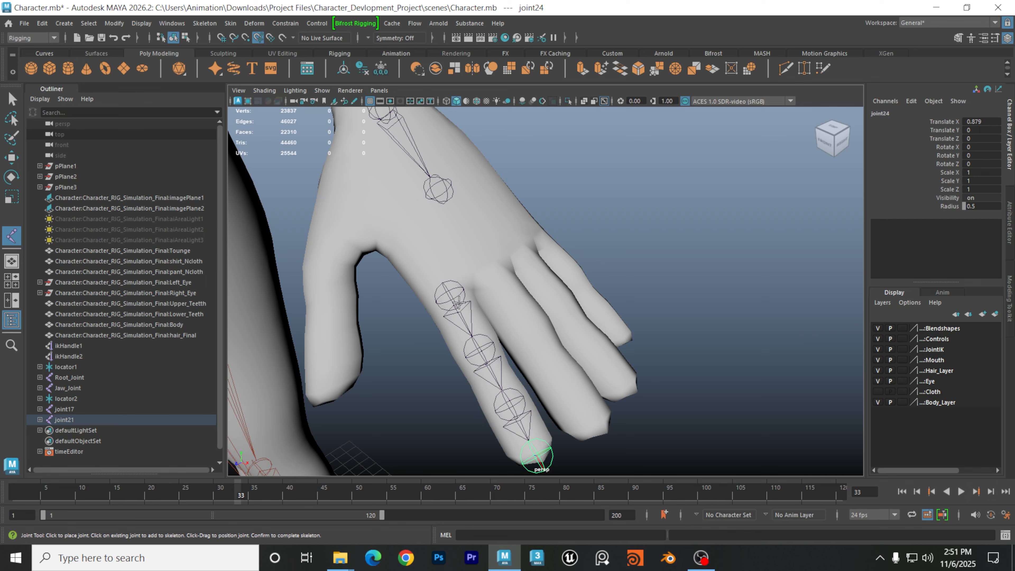
left_click_drag(557, 421, 596, 369, "alt")
middle_click_drag(595, 370, 654, 314, "alt")
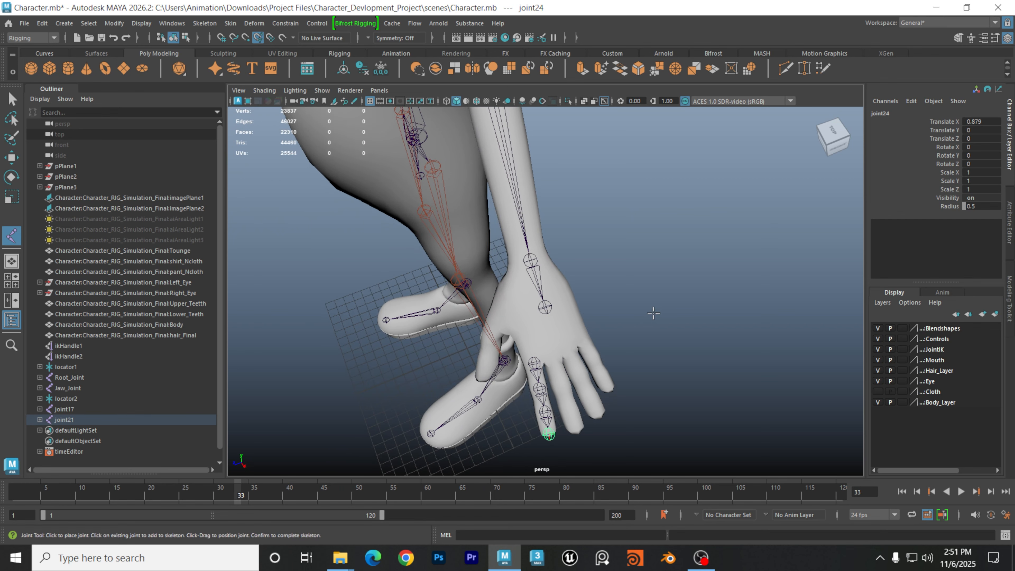
left_click_drag(579, 378, 566, 387, "alt")
middle_click_drag(566, 388, 547, 341, "alt")
scroll(578, 386, "up", 2)
left_click_drag(548, 341, 553, 362, "alt")
scroll(575, 379, "up", 3)
middle_click_drag(574, 378, 564, 340, "alt")
scroll(544, 336, "down", 3)
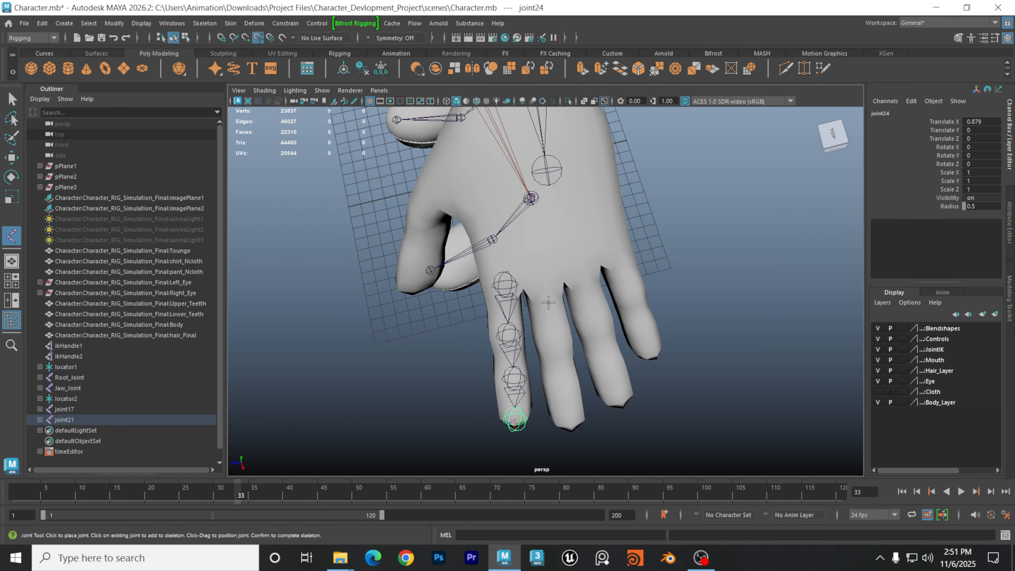
left_click(541, 283)
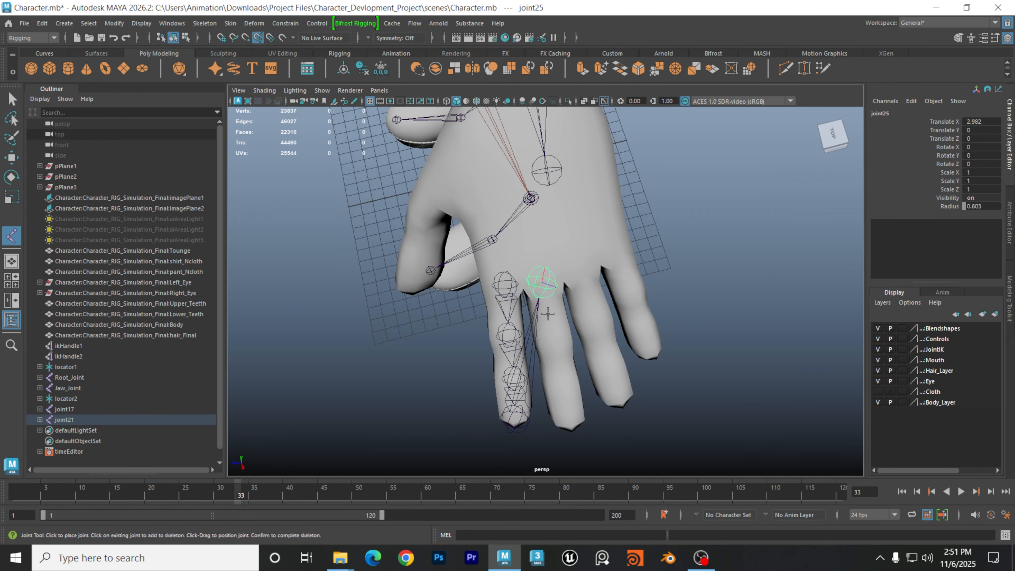
key("ctrl+z")
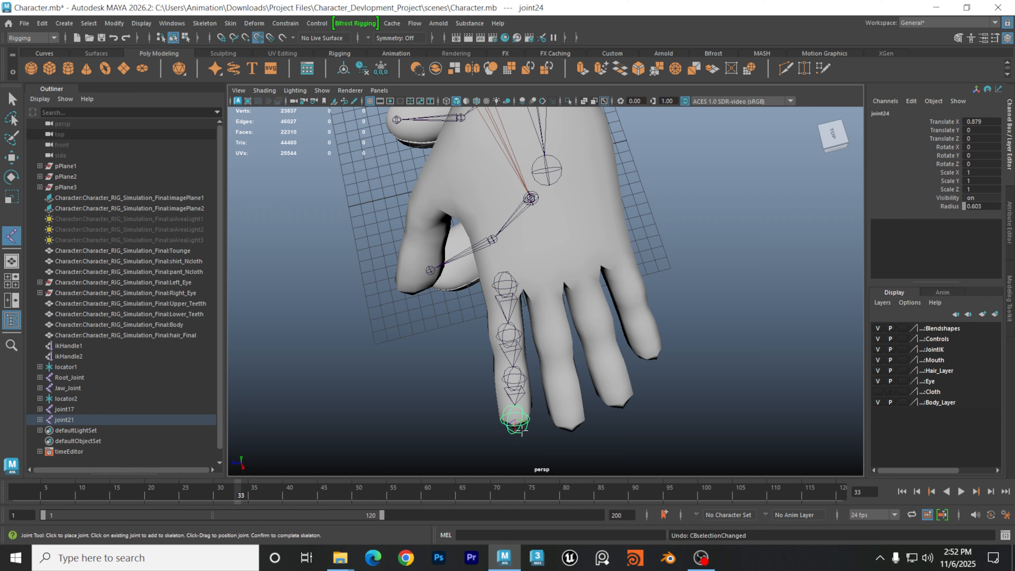
key("ctrl+z")
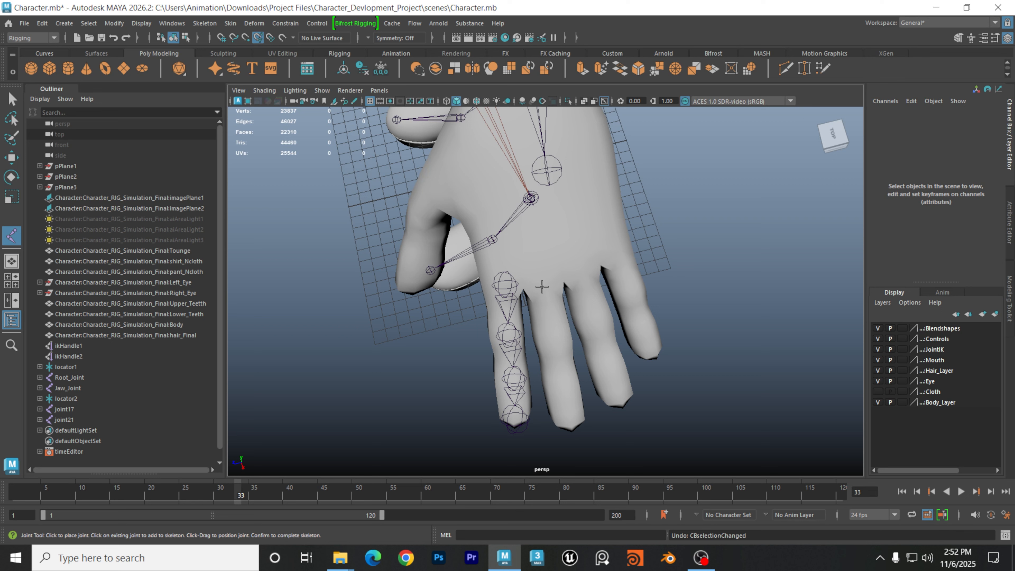
Place a separate chain of four joints along the left middle finger, from its knuckle to the fingertip
left_click(544, 286)
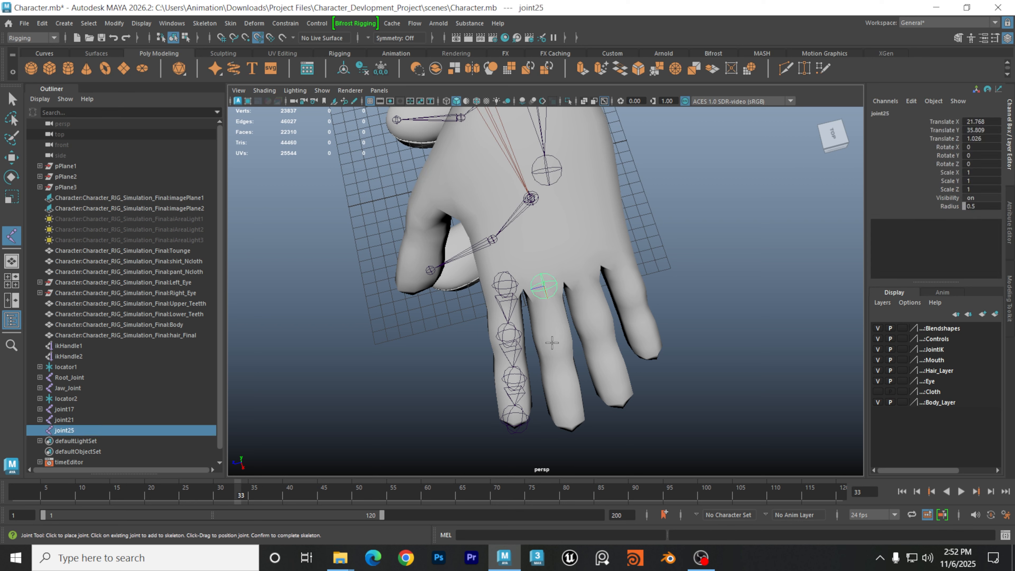
left_click(553, 335)
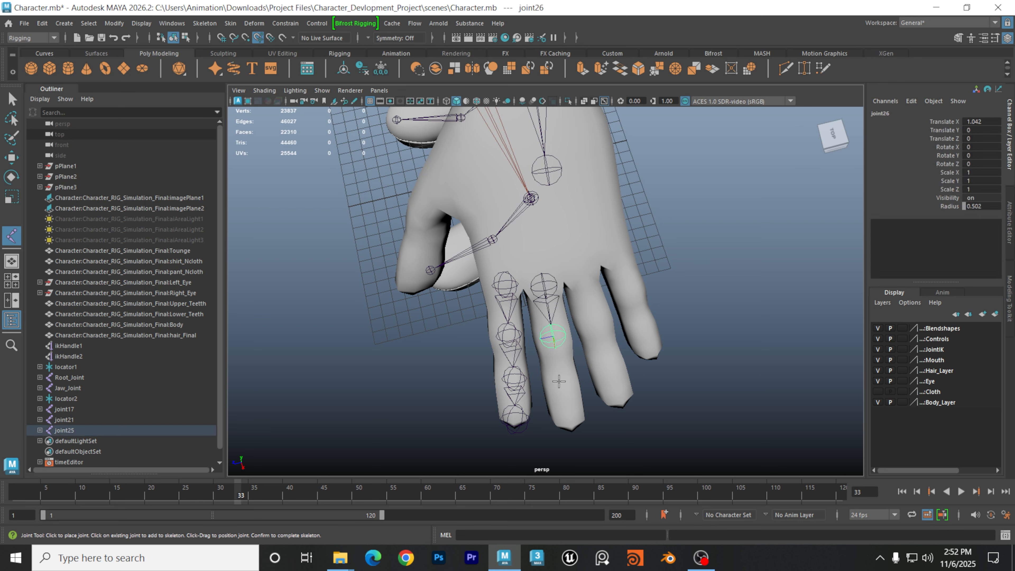
left_click(563, 384)
left_click(570, 425)
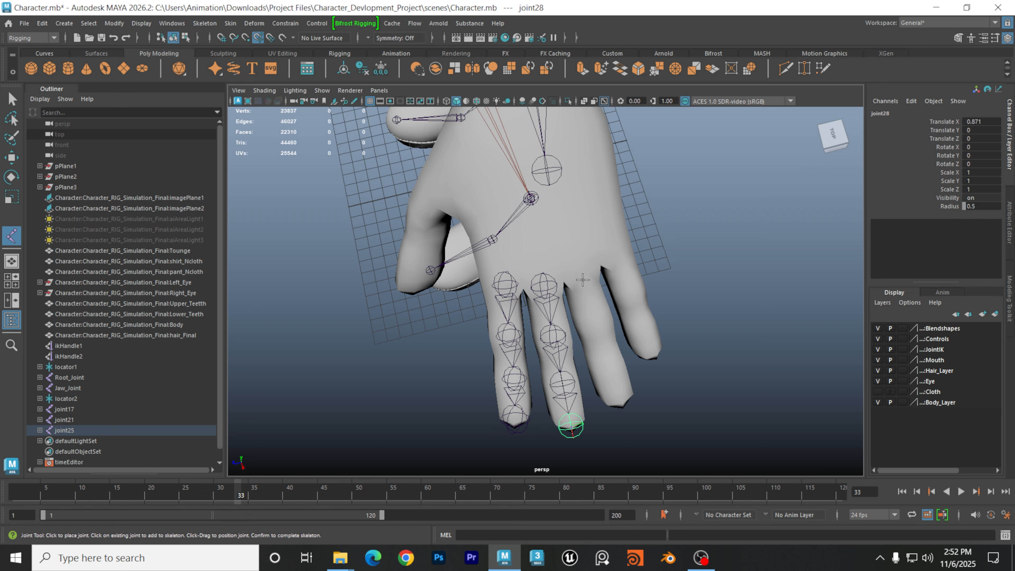
key("Return")
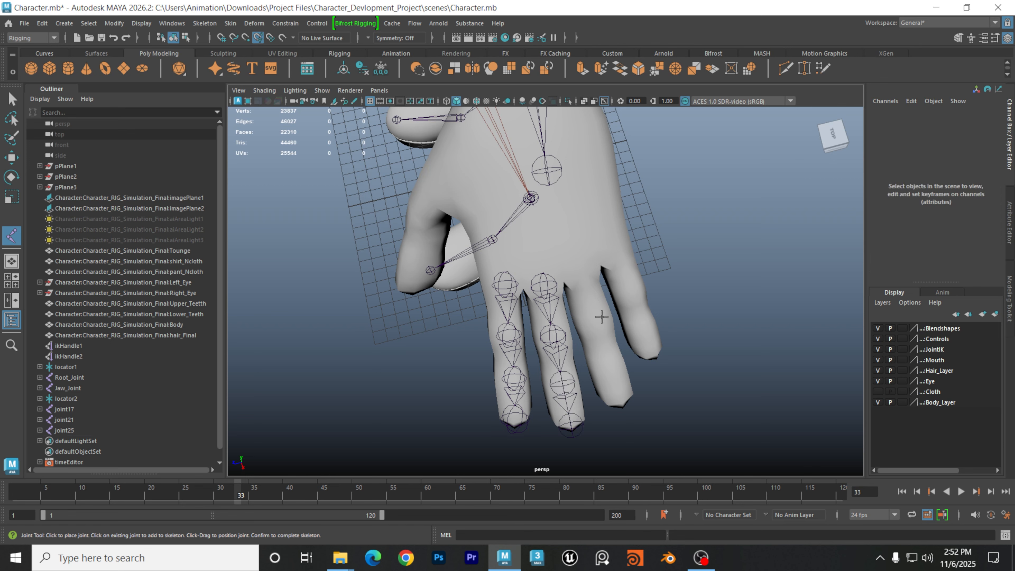
Place a separate chain of four joints along the left ring finger, from its knuckle to the fingertip
middle_click_drag(601, 317, 481, 272, "alt")
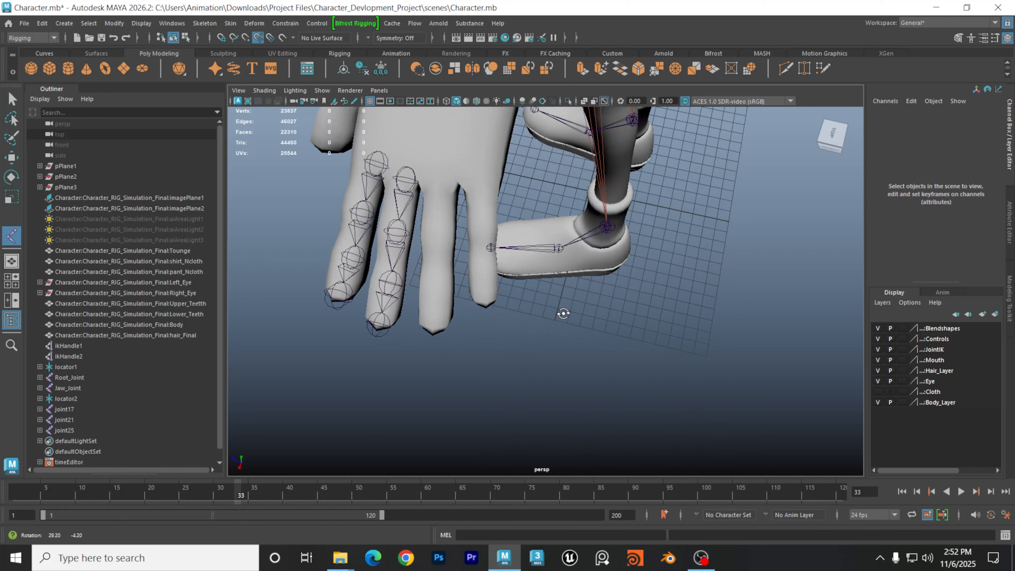
left_click(439, 186)
left_click(437, 243)
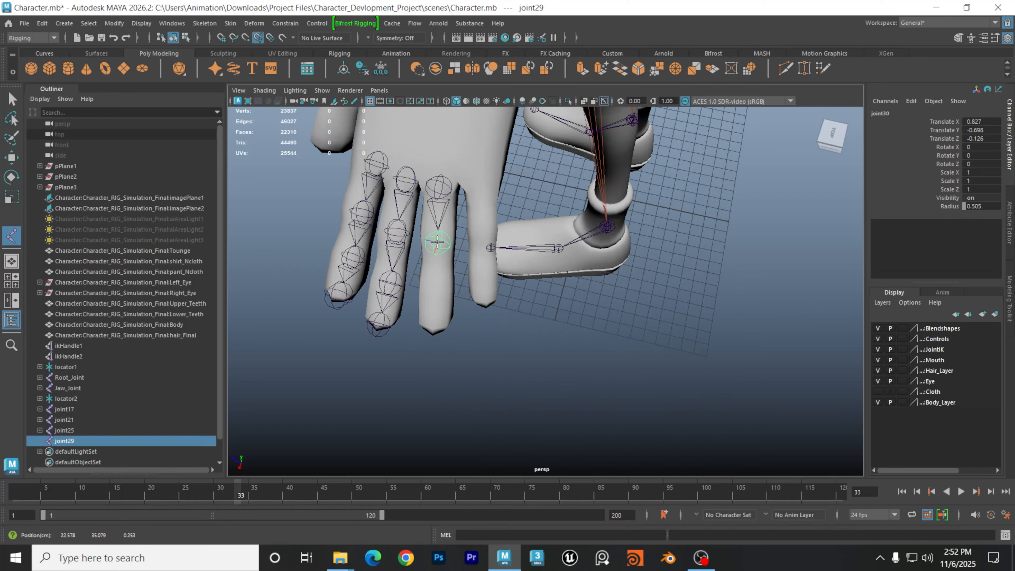
left_click(437, 287)
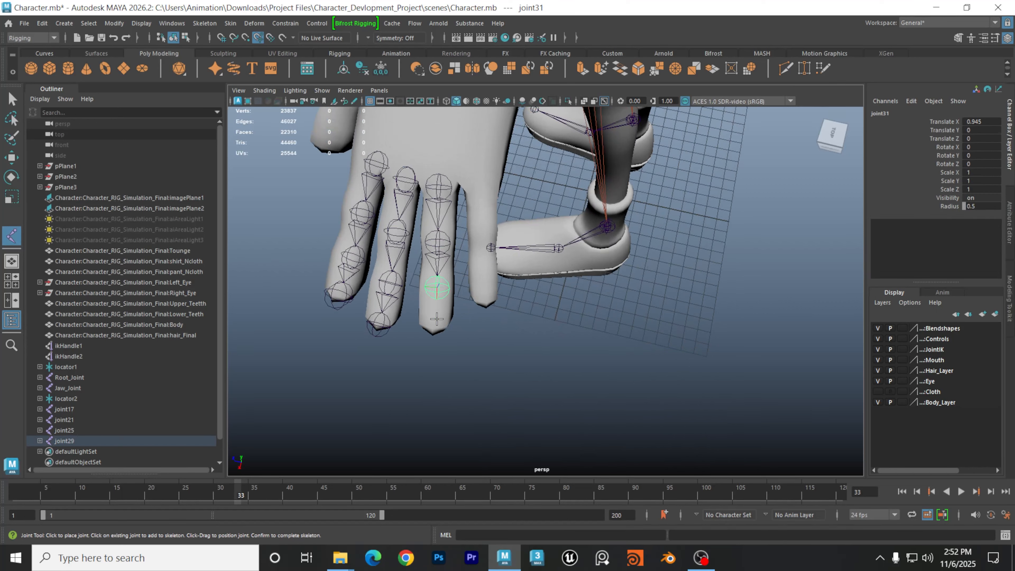
left_click(434, 329)
Place a separate chain of four joints along the left little finger, from its knuckle to the fingertip
middle_click_drag(483, 270, 464, 268, "alt")
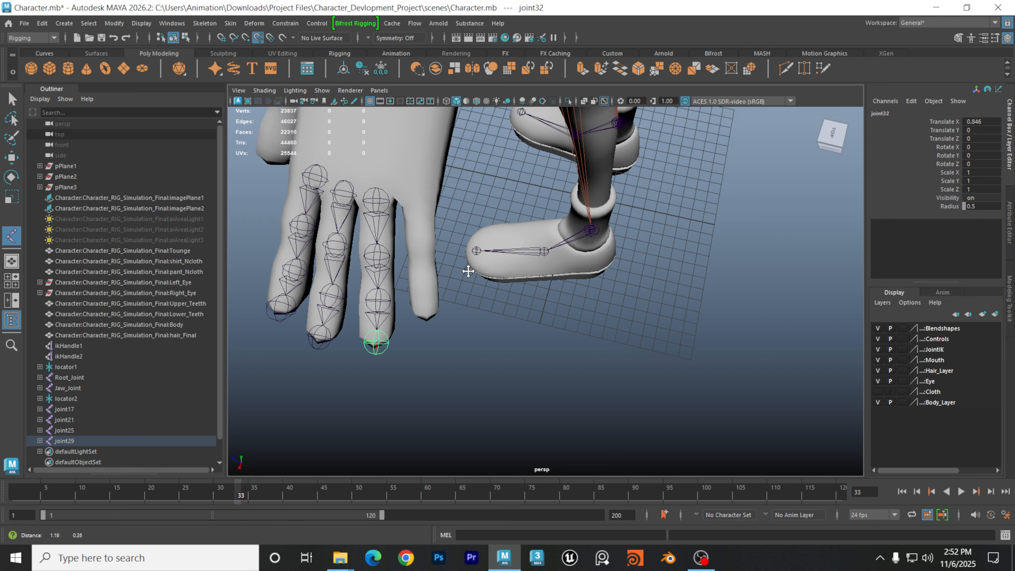
left_click(420, 198)
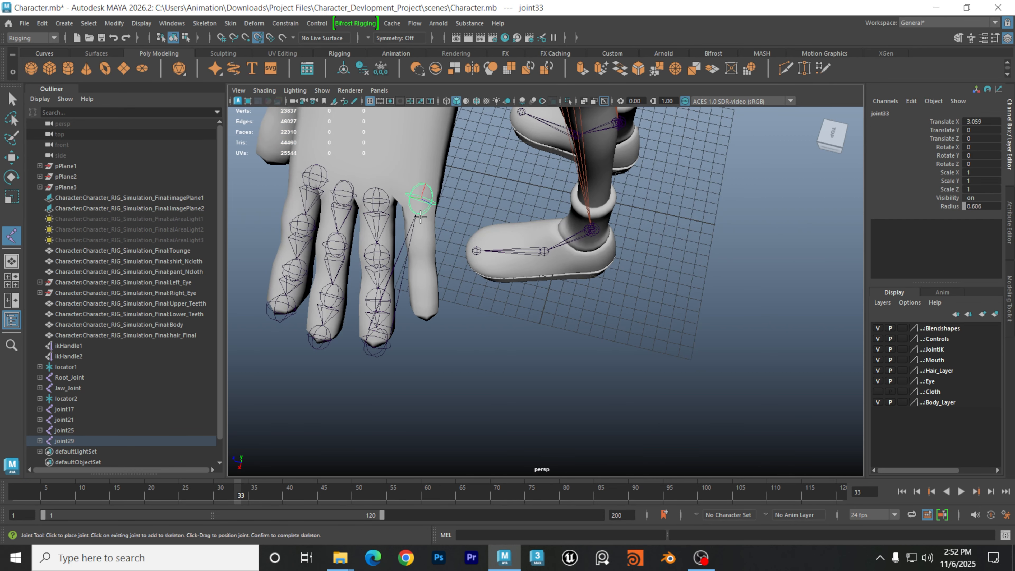
key("ctrl+z")
key("g")
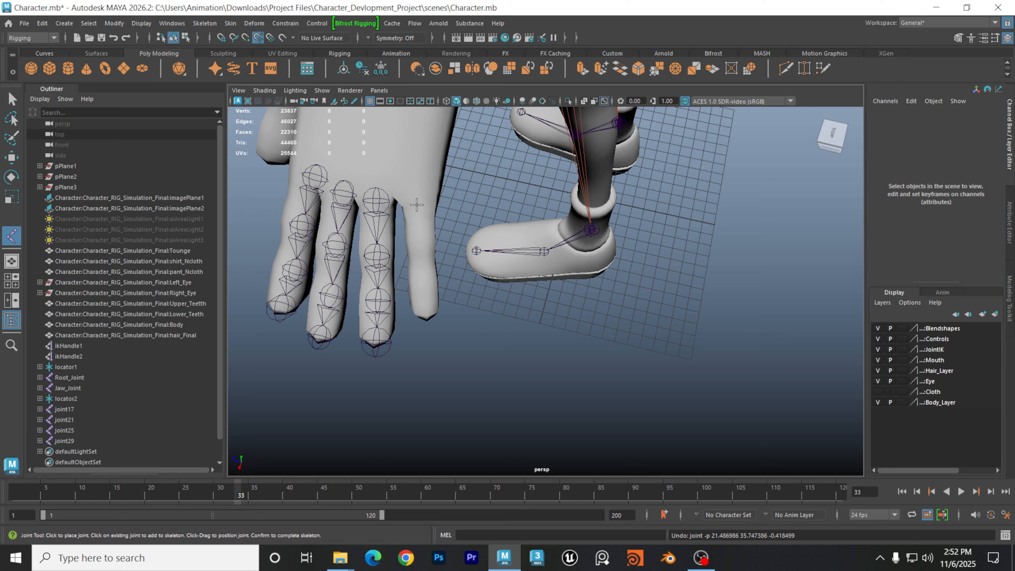
left_click(419, 198)
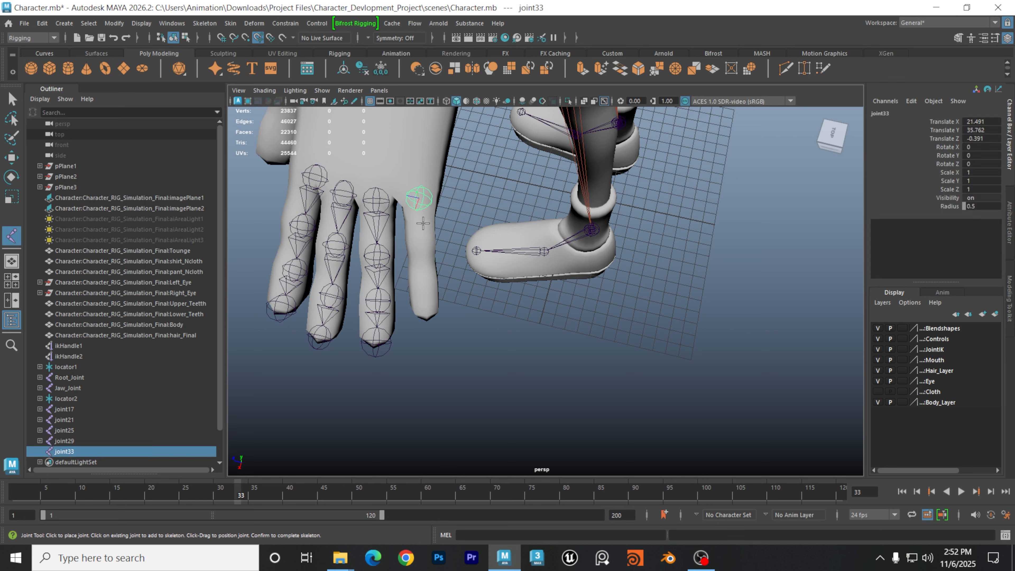
left_click(421, 243)
left_click(423, 282)
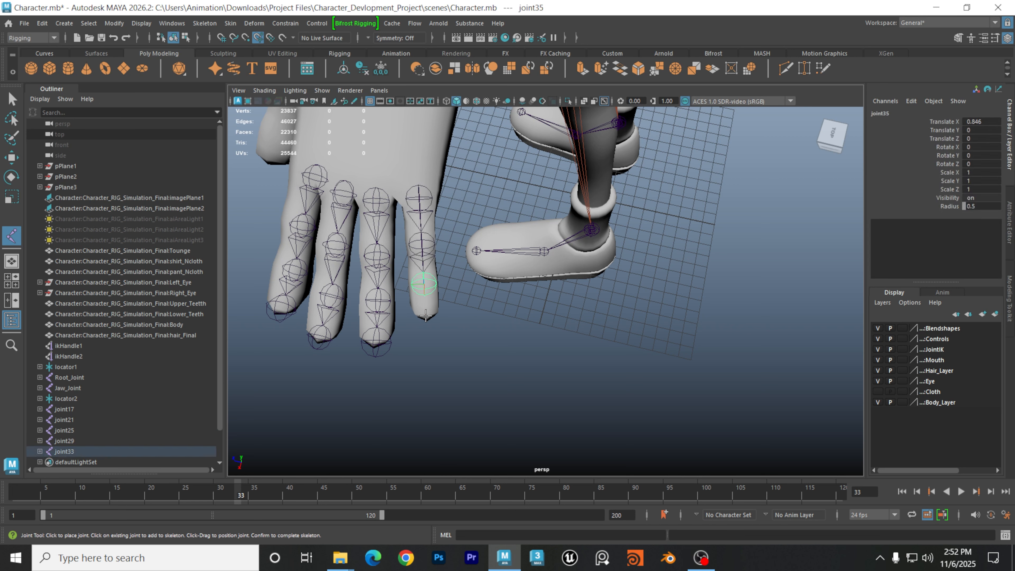
left_click(425, 316)
key("Return")
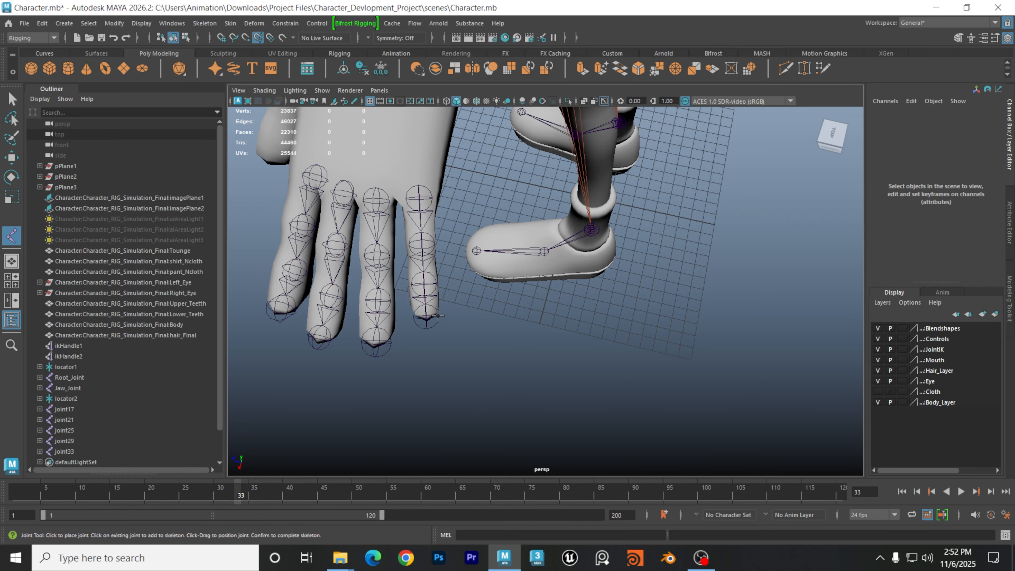
Place a separate chain of four joints along the left thumb, from its base near the wrist to the tip
left_click_drag(360, 264, 496, 260, "alt")
middle_click_drag(623, 180, 643, 300, "alt")
left_click_drag(643, 299, 673, 254, "alt")
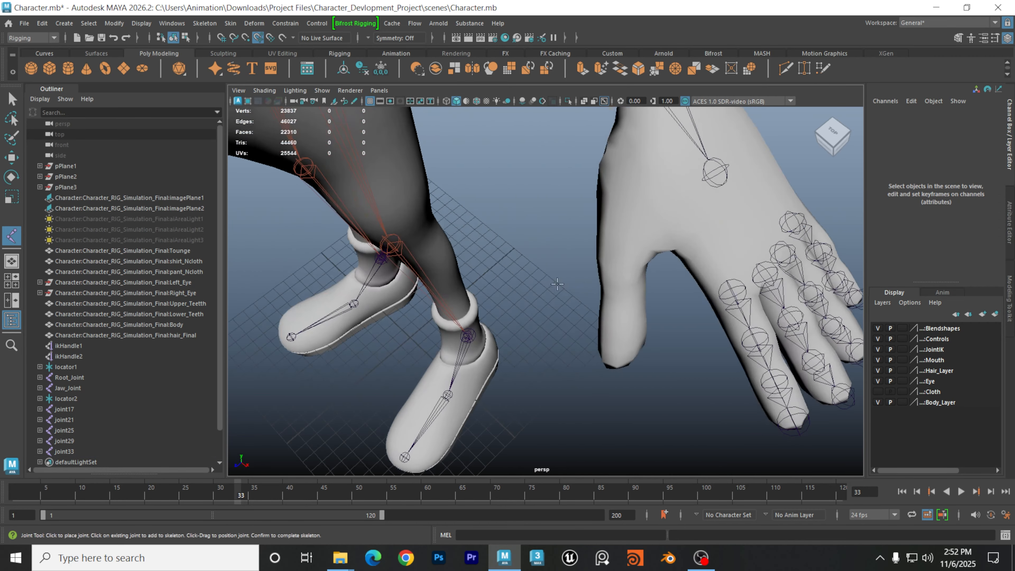
middle_click_drag(673, 255, 655, 285, "alt")
left_click_drag(655, 285, 652, 272, "alt")
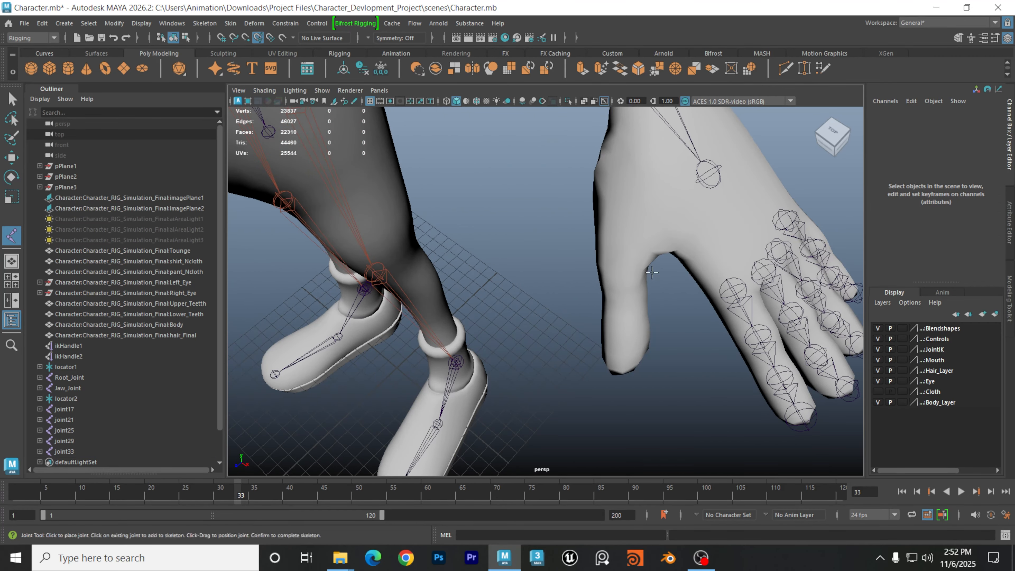
left_click(625, 161)
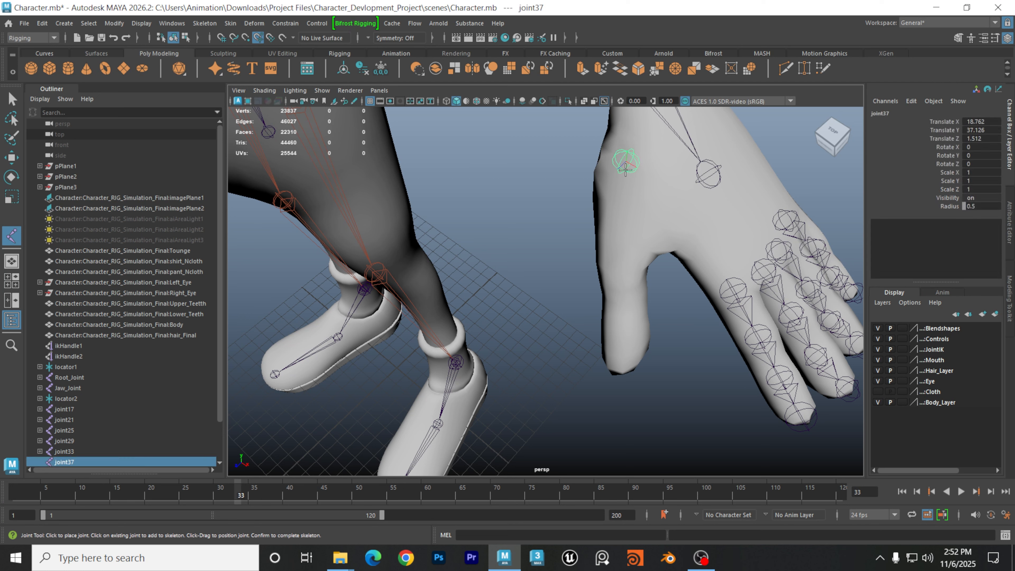
left_click(616, 271)
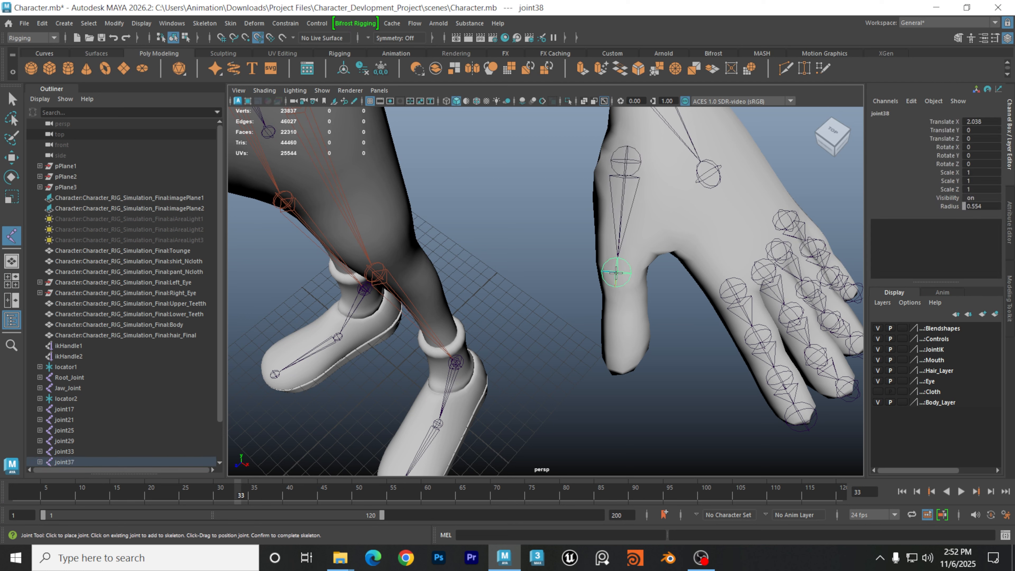
left_click(619, 324)
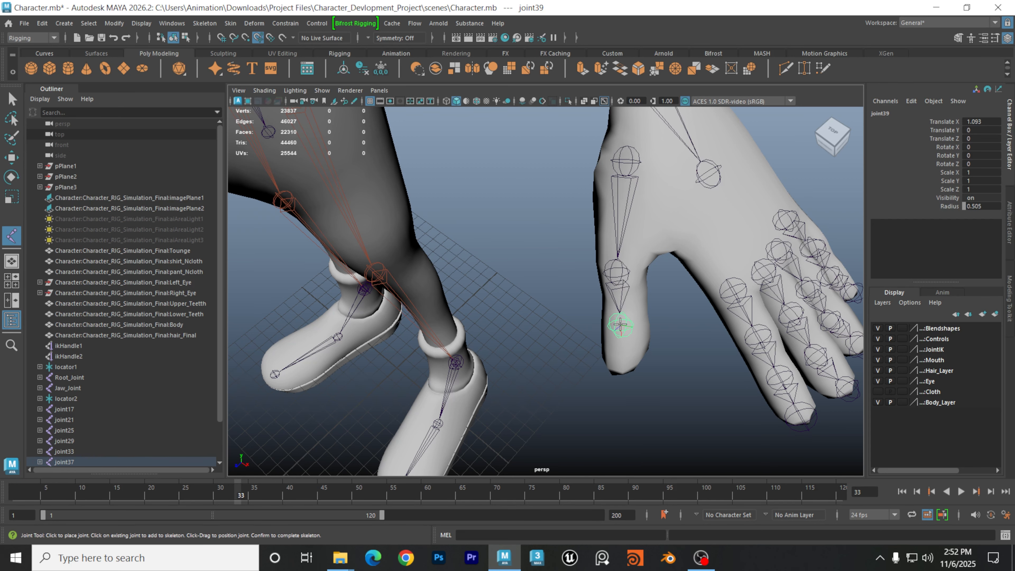
left_click(617, 367)
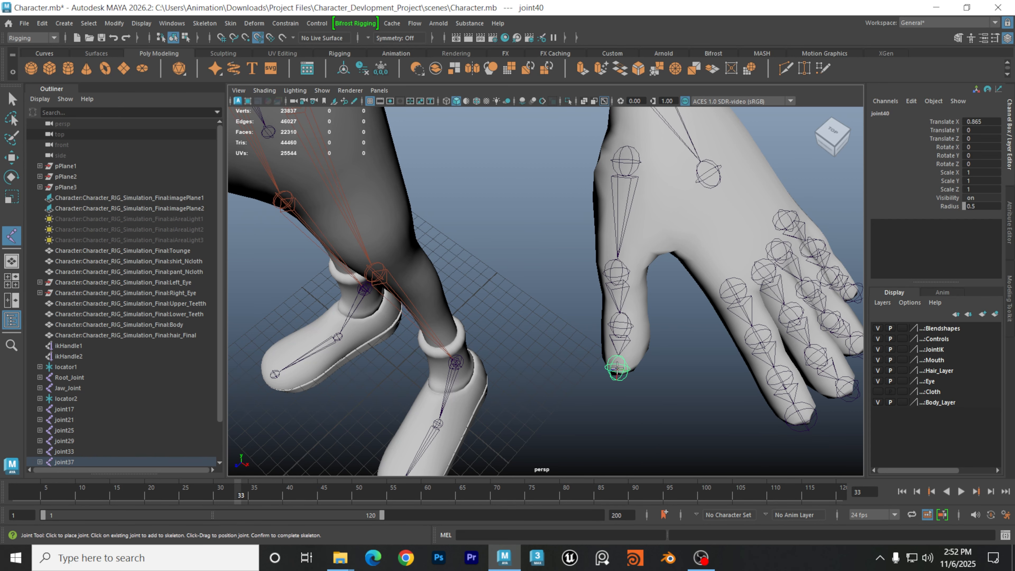
key("Return")
key("w")
Examine the left hand's thumb, finger and palm joints from several angles, checking their placement inside the mesh
left_click_drag(673, 344, 550, 315, "alt")
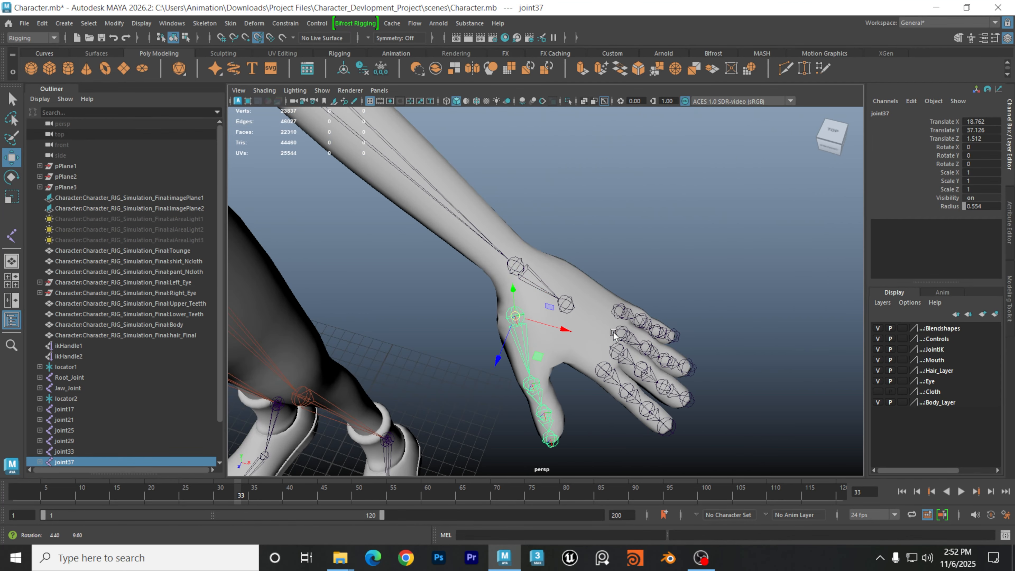
middle_click_drag(576, 364, 554, 340, "alt")
left_click_drag(554, 340, 543, 339, "alt")
left_click(599, 277)
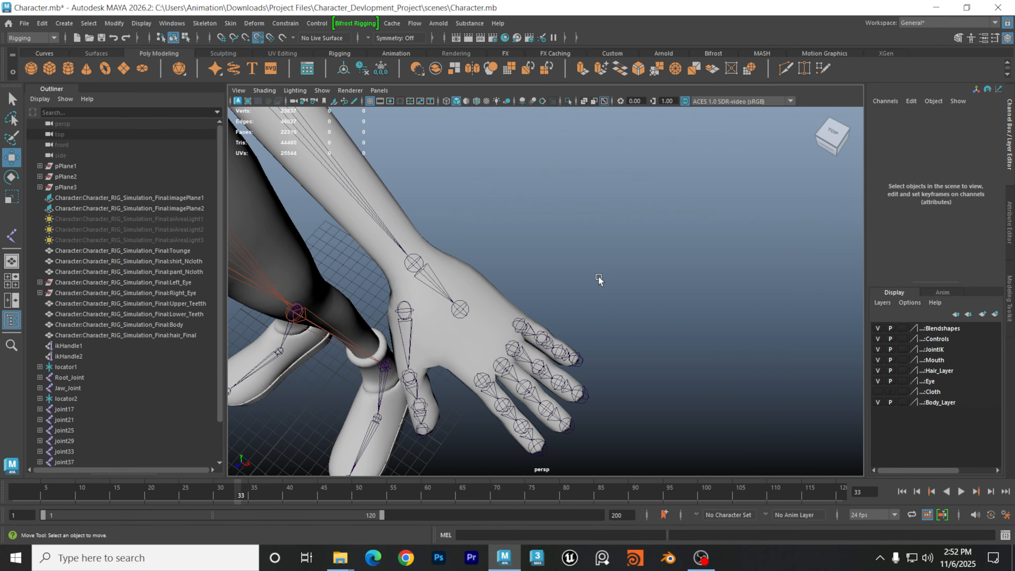
middle_click_drag(589, 297, 639, 273, "alt")
left_click_drag(639, 275, 552, 283, "alt")
right_click_drag(515, 305, 539, 310, "alt")
middle_click_drag(539, 309, 610, 275, "alt")
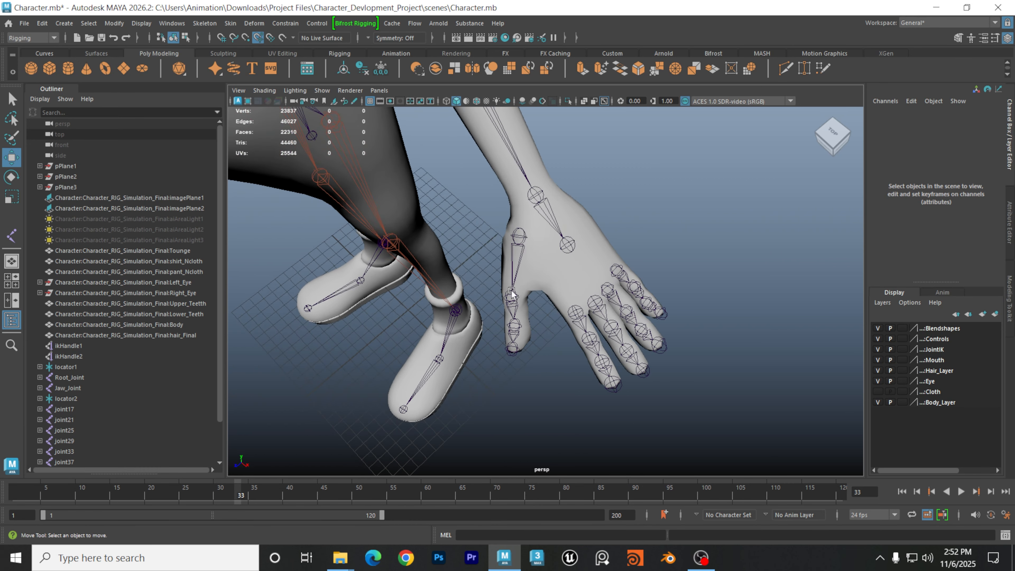
right_click_drag(543, 267, 631, 280, "alt")
middle_click_drag(631, 281, 627, 297, "alt")
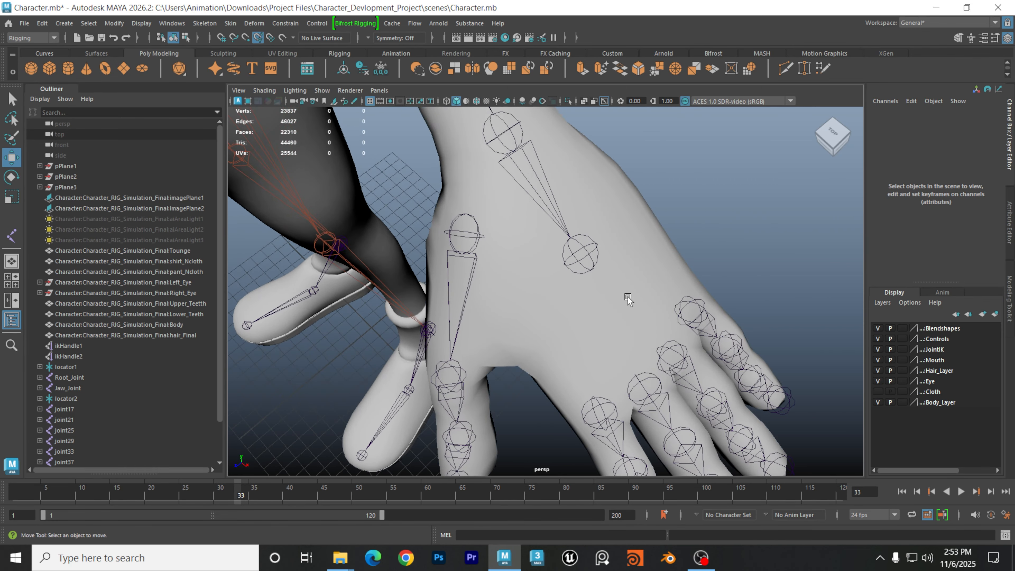
left_click(589, 251)
scroll(741, 223, "down", 5)
left_click(669, 242)
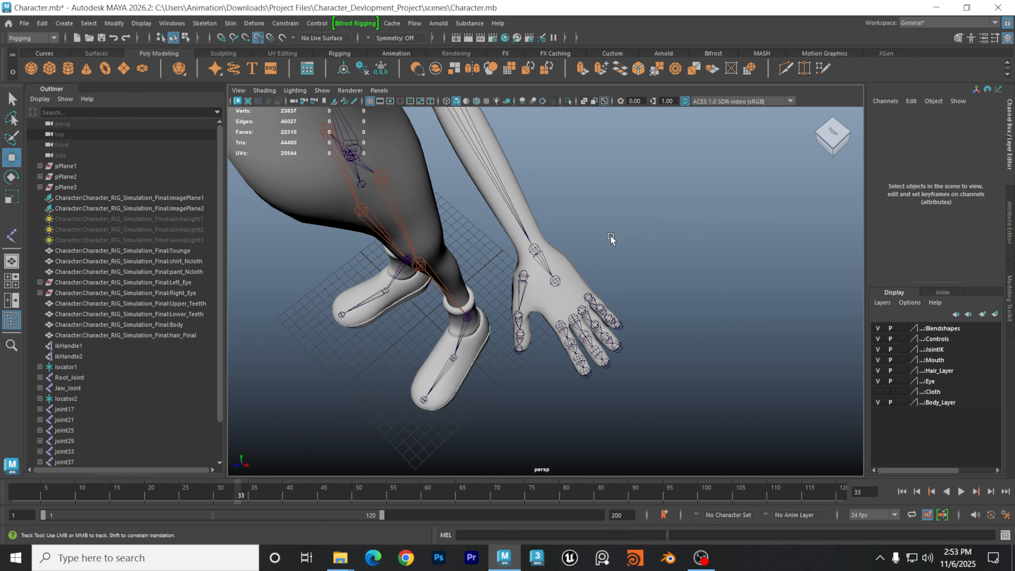
Add an IK handle with the Rotate-Plane Solver to the left arm, running from the shoulder joint to the wrist joint
middle_click_drag(612, 240, 630, 292, "alt")
scroll(640, 226, "down", 3)
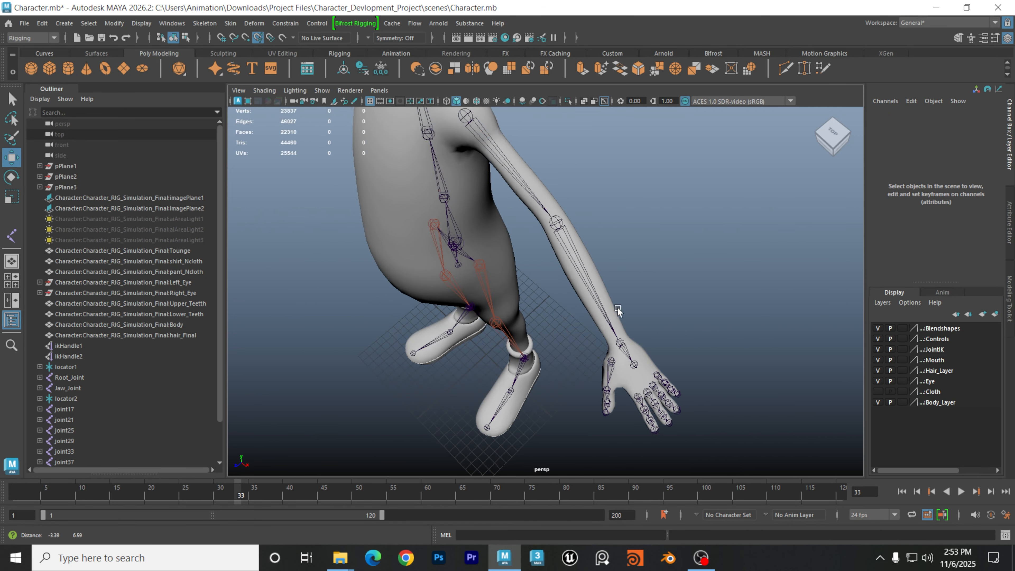
scroll(630, 293, "down", 2)
middle_click_drag(570, 262, 587, 295, "alt")
left_click_drag(586, 294, 543, 239, "alt")
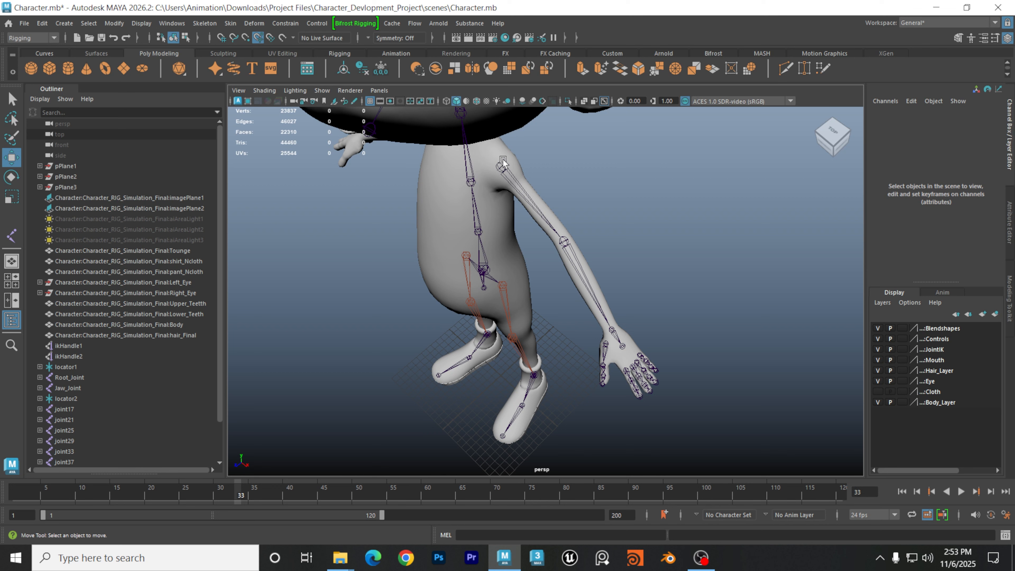
left_click_drag(616, 329, 652, 306, "alt")
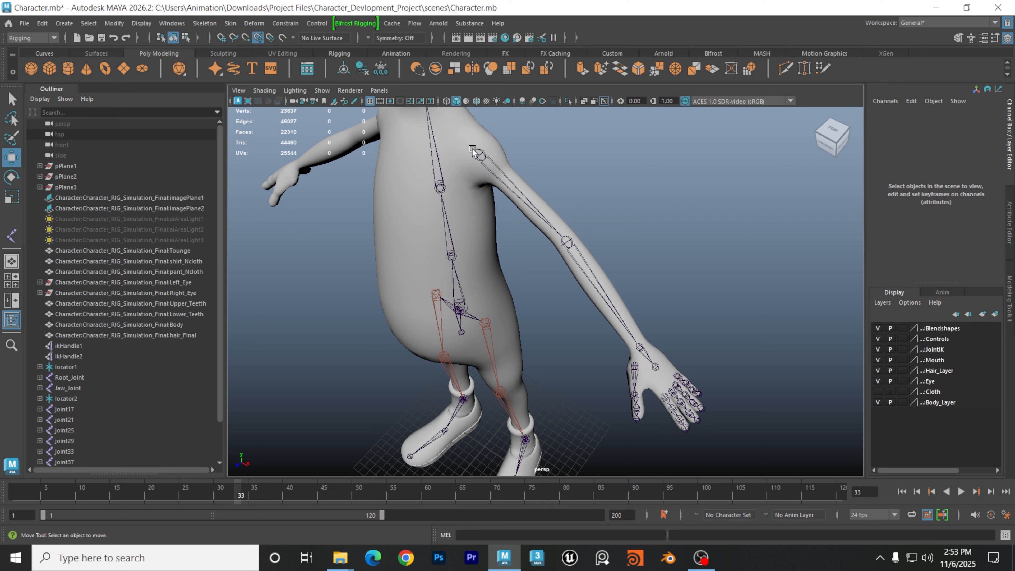
left_click(205, 23)
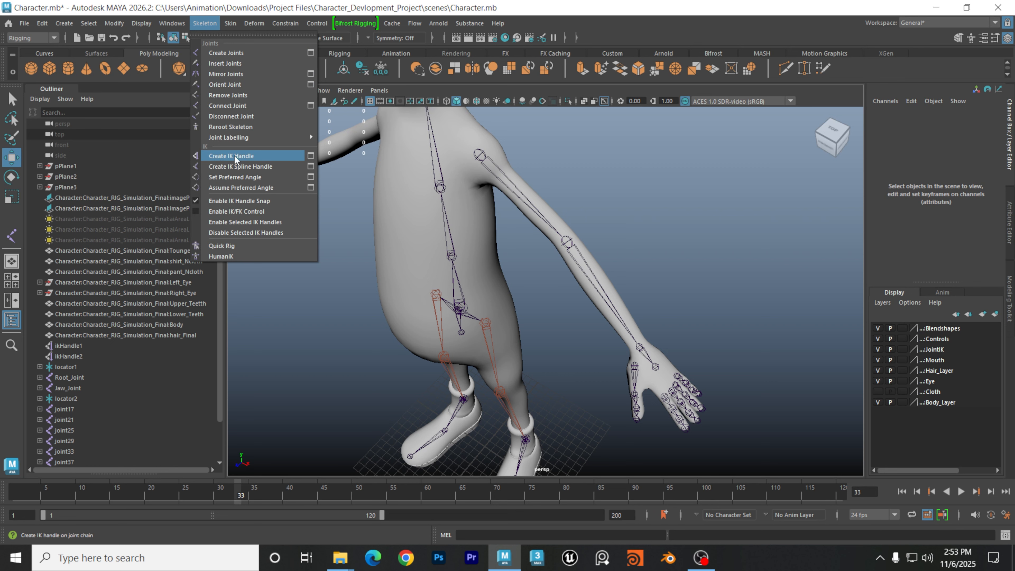
left_click(311, 155)
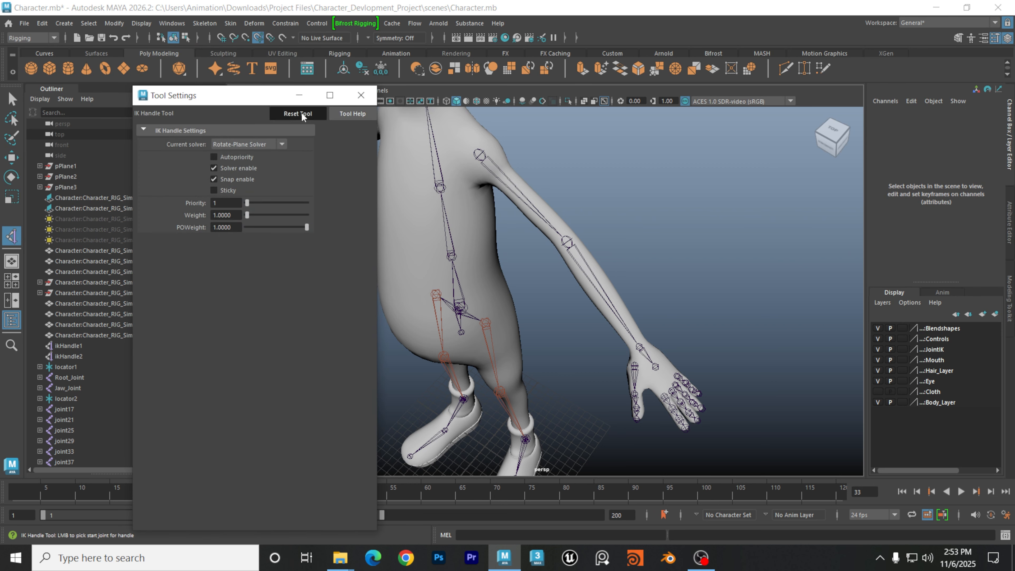
left_click(361, 95)
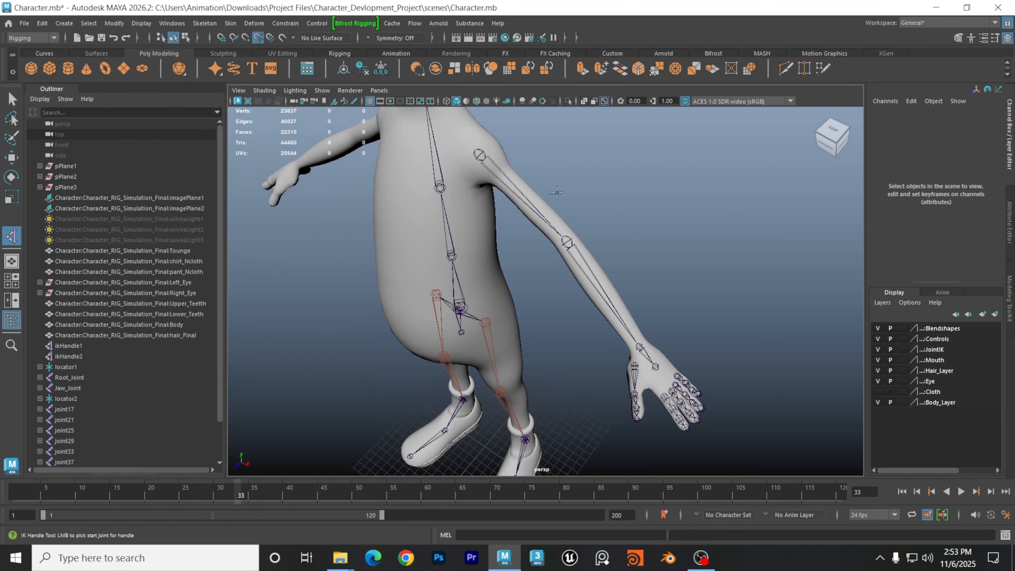
left_click(482, 153)
scroll(618, 223, "up", 5)
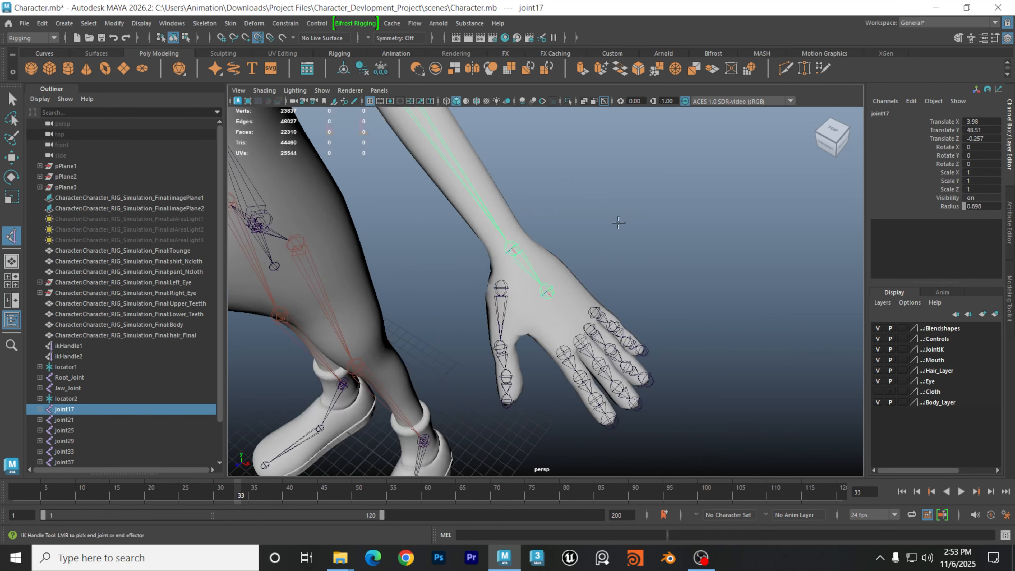
scroll(636, 254, "up", 5)
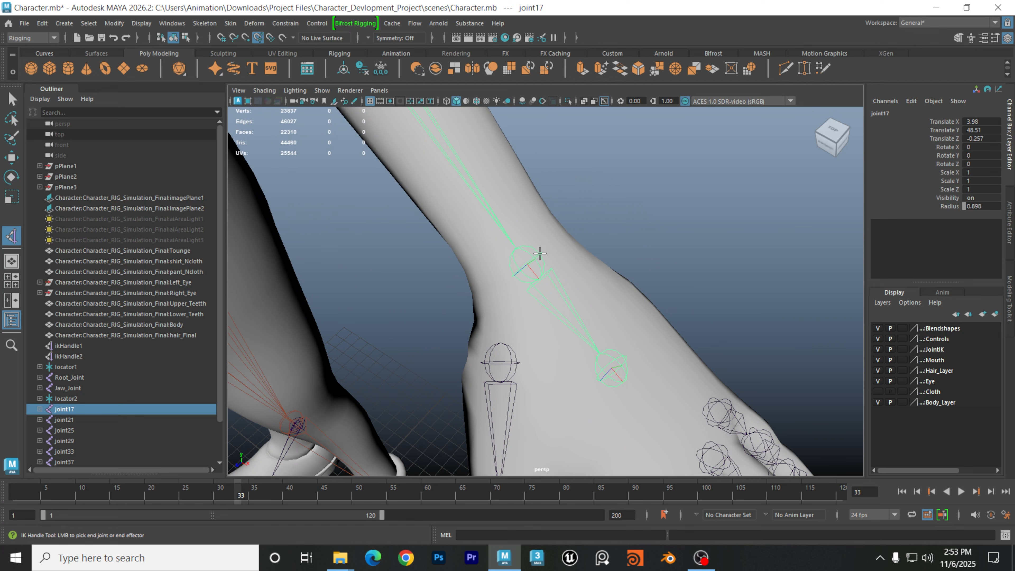
left_click(537, 252)
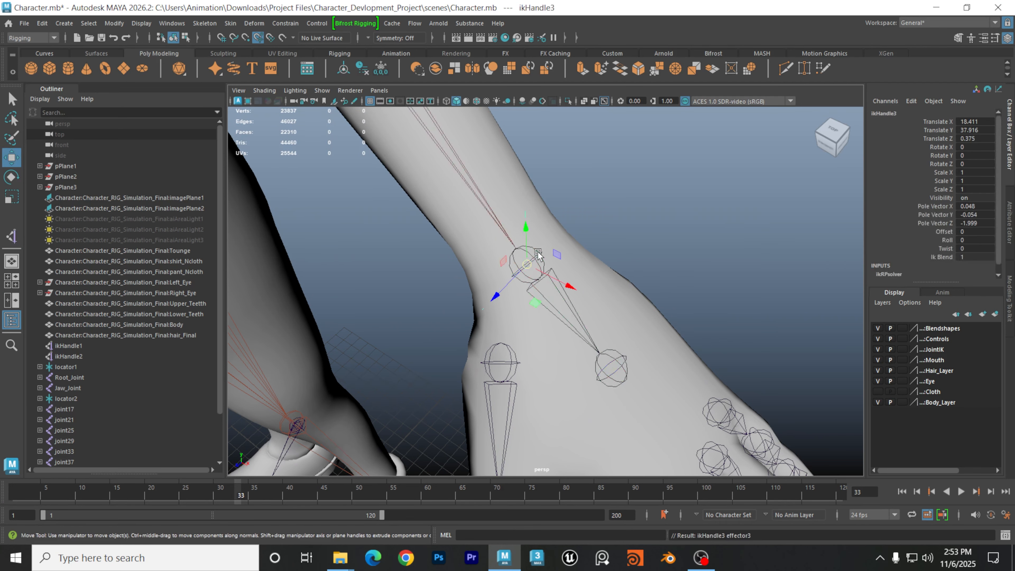
Test the left arm's bend by moving its IK handle toward the body, and undo the move
scroll(655, 248, "down", 5)
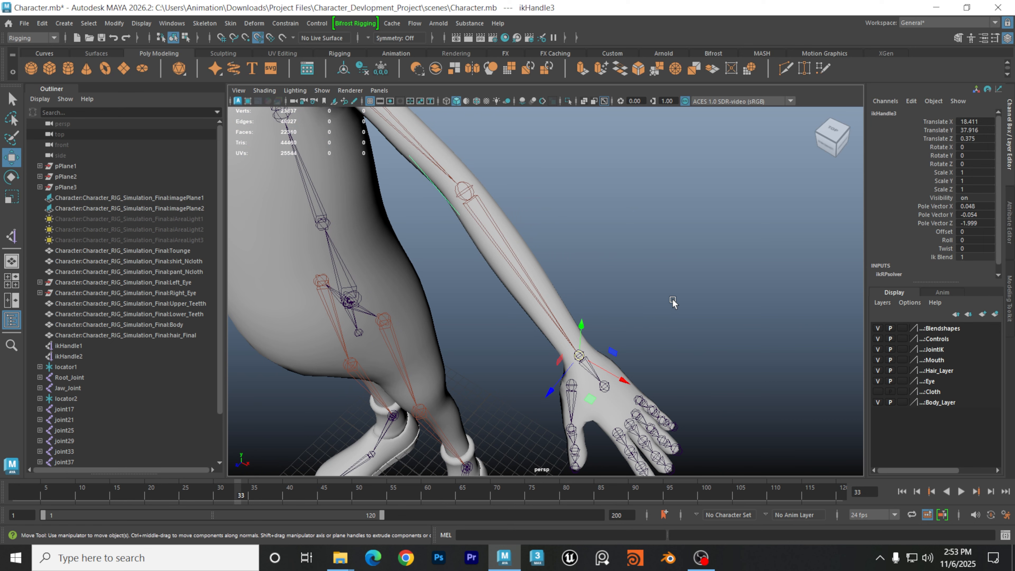
scroll(623, 292, "down", 4)
scroll(627, 289, "down", 1)
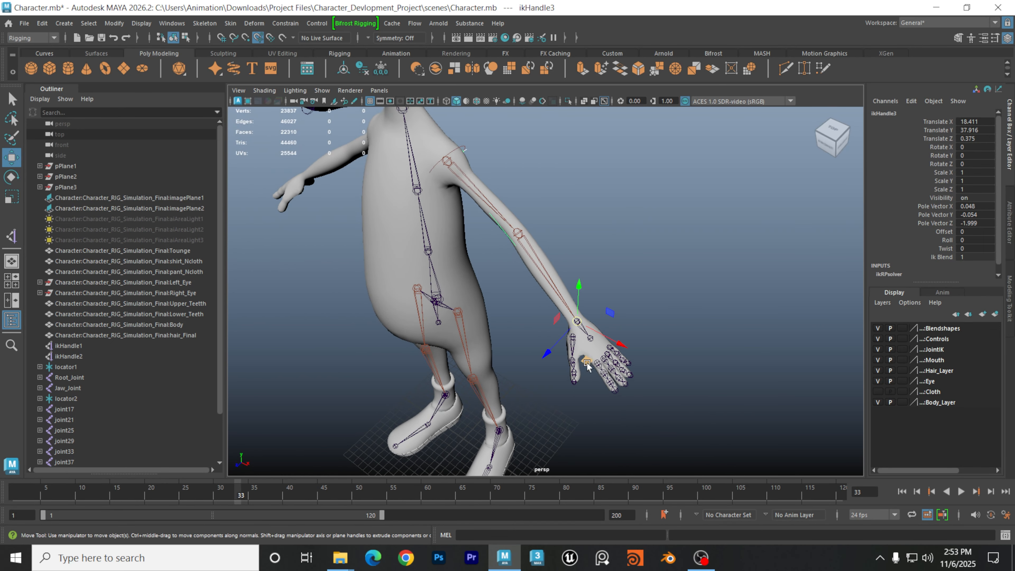
left_click_drag(588, 364, 542, 311)
key("ctrl+z")
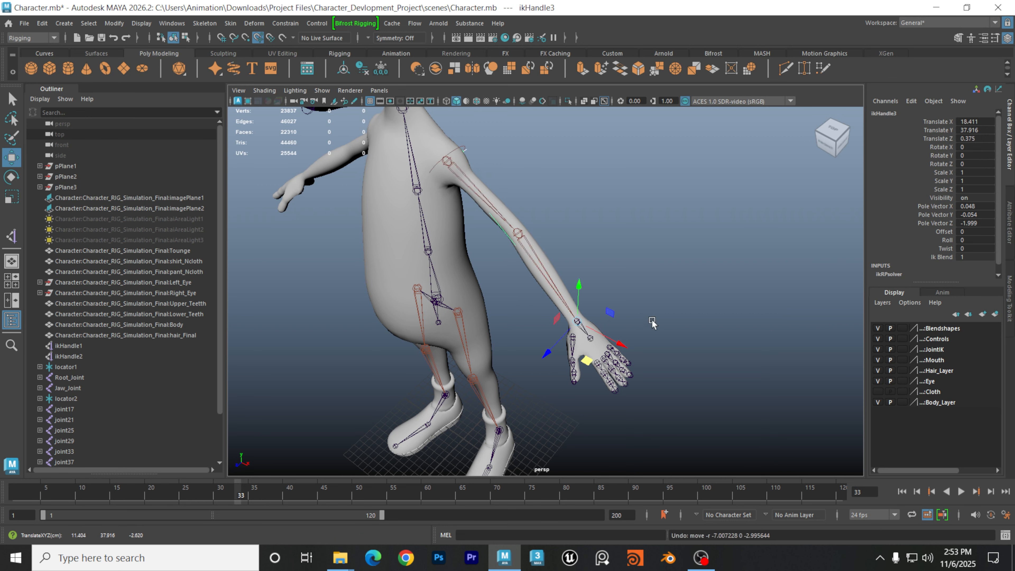
left_click(682, 296)
Parent the base joint of the left thumb chain to the palm joint at the end of the arm chain
scroll(675, 288, "up", 4)
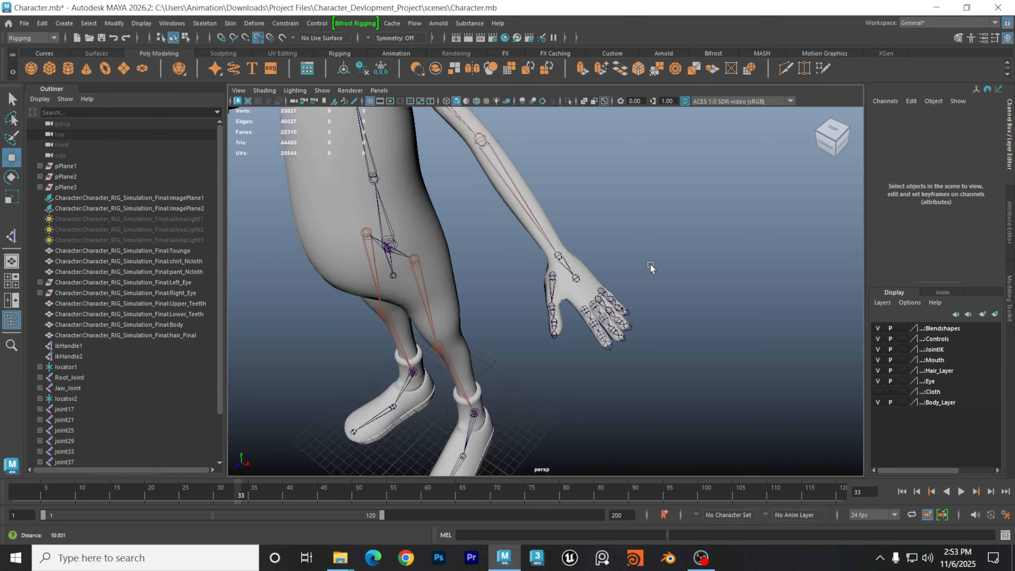
left_click_drag(650, 267, 673, 262, "alt")
right_click_drag(643, 258, 682, 256, "alt")
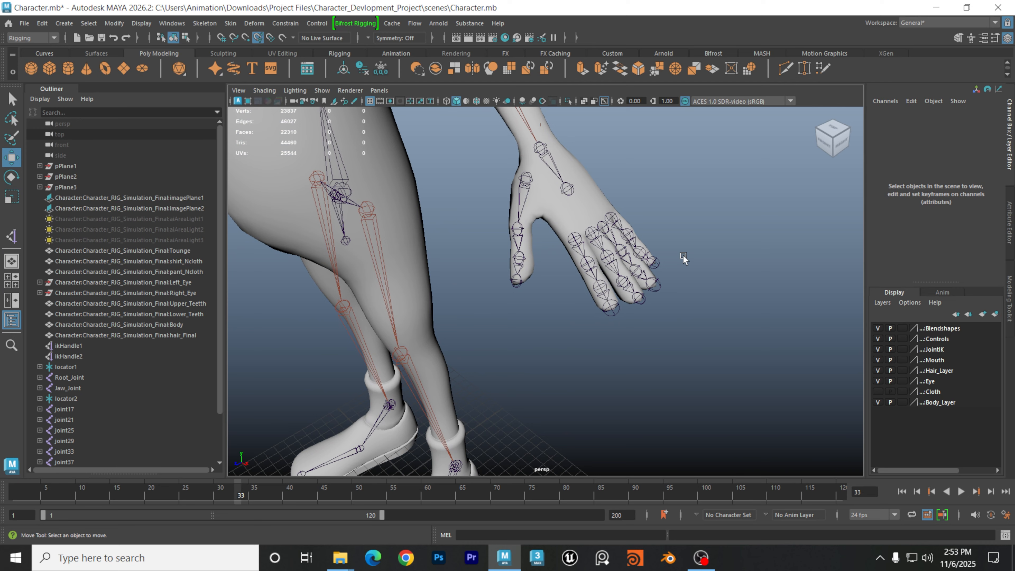
middle_click_drag(683, 255, 686, 272, "alt")
left_click_drag(685, 272, 601, 298, "alt")
scroll(407, 268, "up", 5)
middle_click_drag(407, 269, 536, 275, "alt")
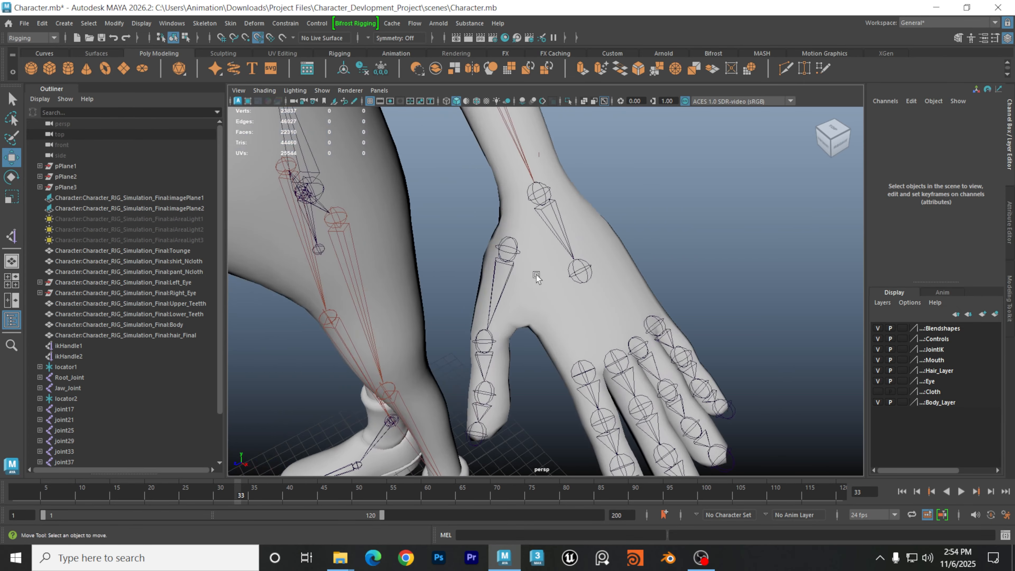
left_click_drag(536, 275, 570, 288, "alt")
middle_click_drag(580, 300, 553, 292, "alt")
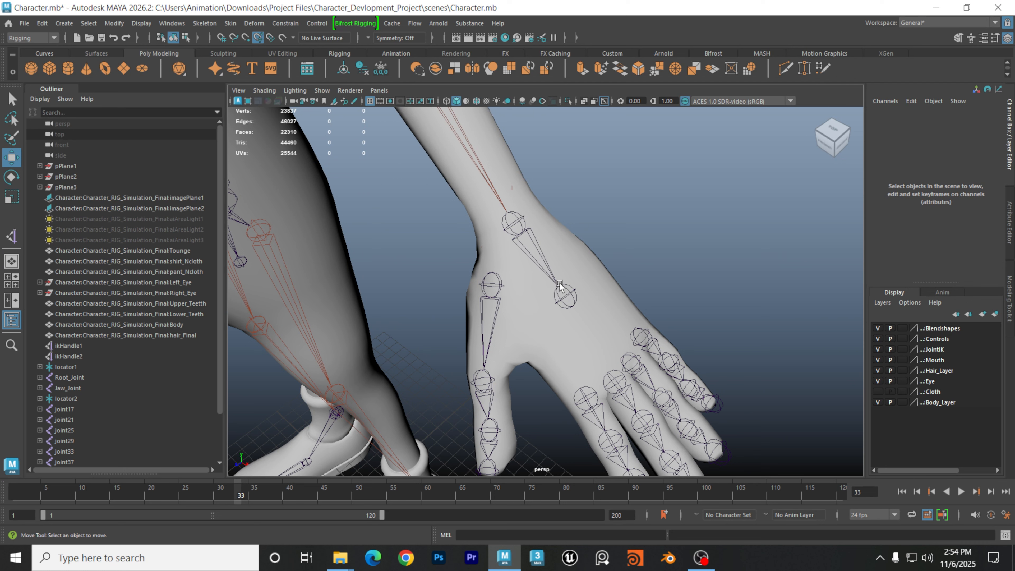
left_click(497, 287)
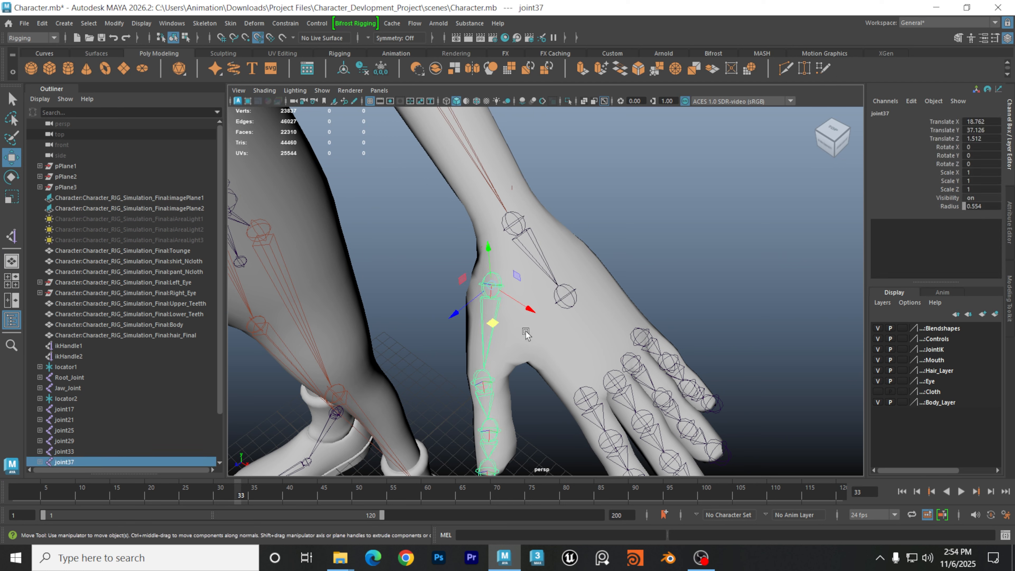
left_click(565, 297)
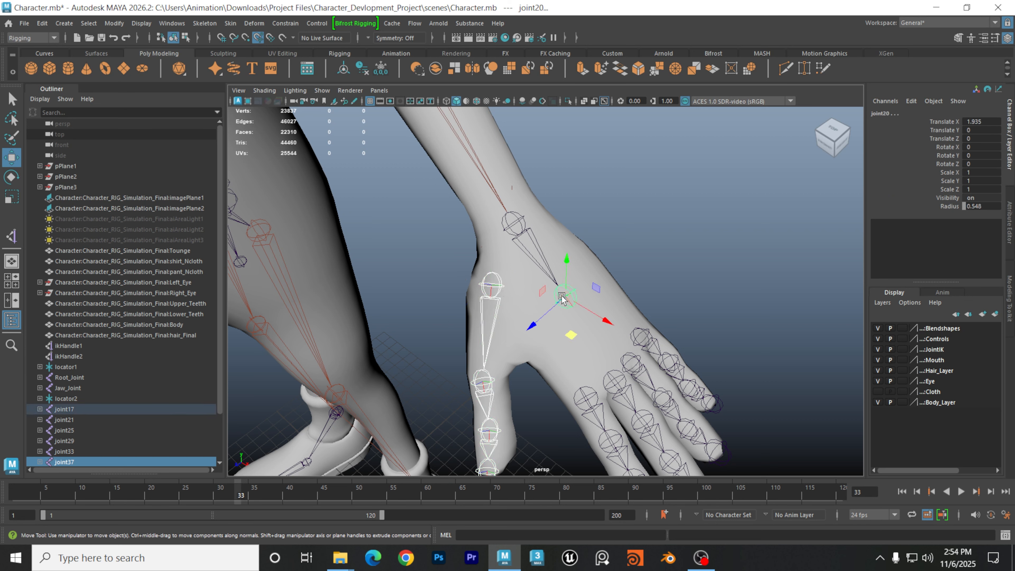
key("p")
left_click(631, 309)
left_click(687, 275)
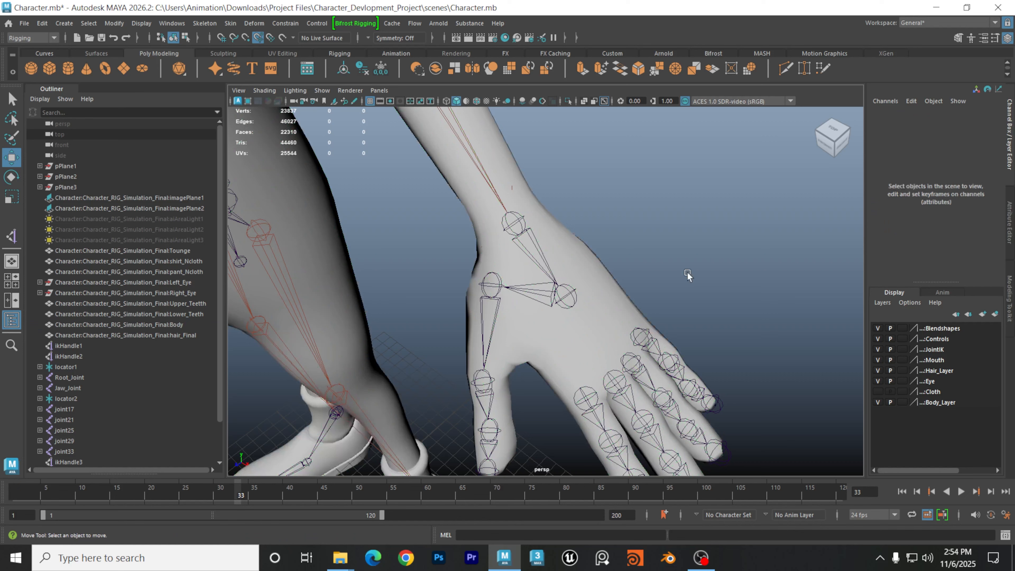
Set the Body_Layer display layer to Reference so that the body mesh cannot be selected
left_click_drag(702, 286, 689, 256, "alt")
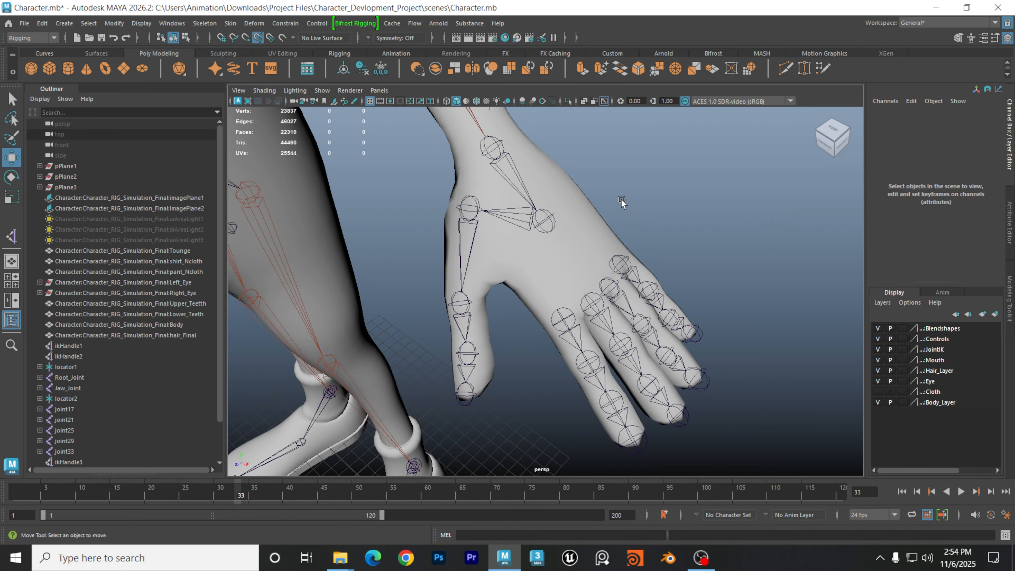
left_click_drag(621, 201, 588, 233)
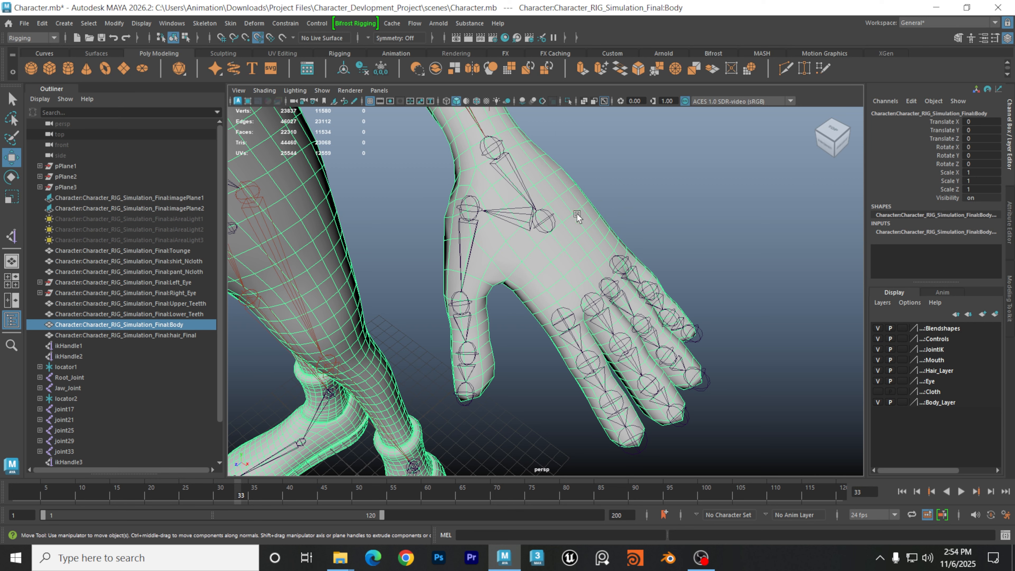
left_click(902, 402)
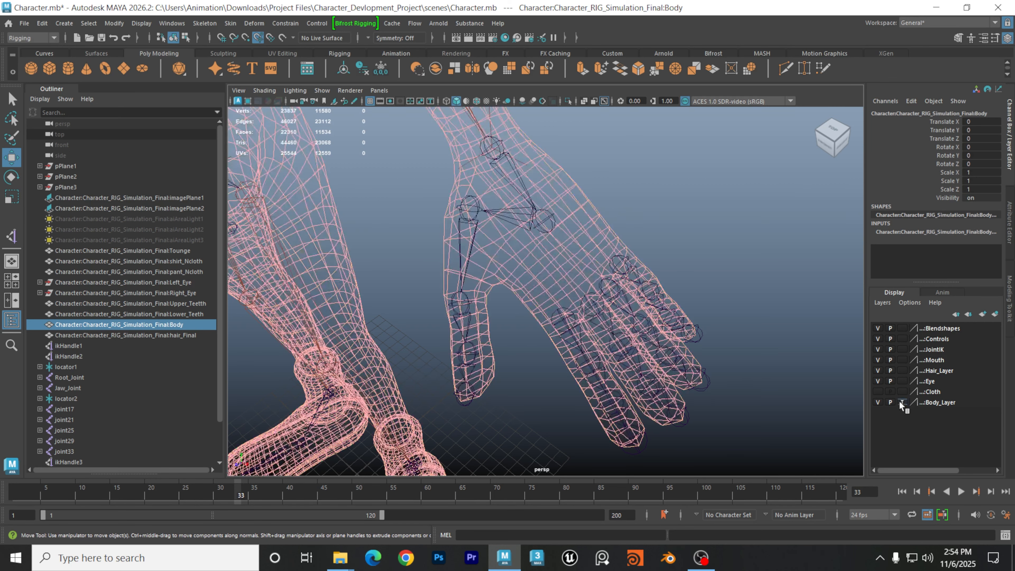
left_click(902, 402)
mouse_move(635, 167)
left_mouse_down()
mouse_move(585, 219)
mouse_move(601, 199)
left_mouse_up()
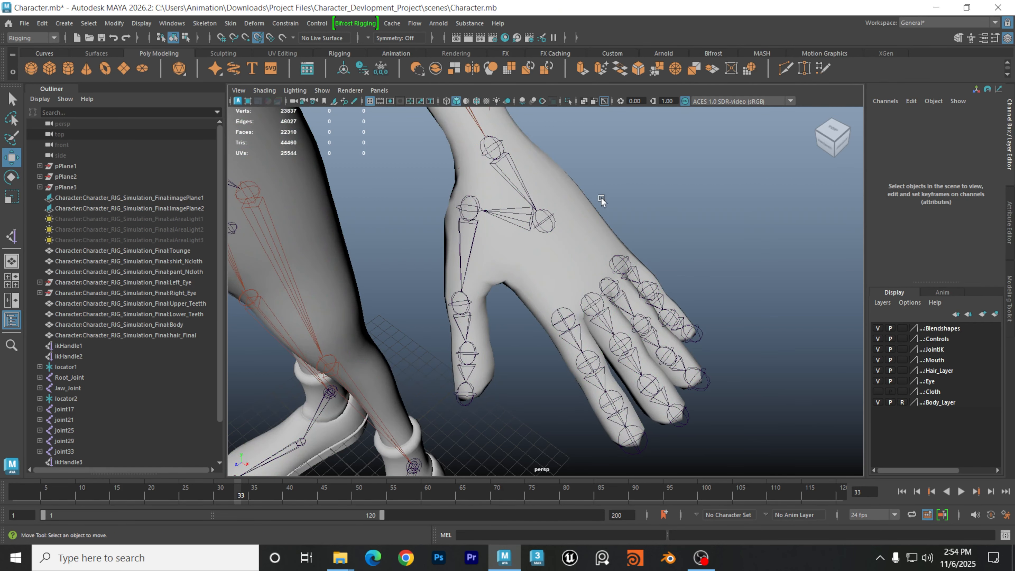
Parent the knuckle joint of the left index finger chain to the palm joint
scroll(596, 240, "up", 3)
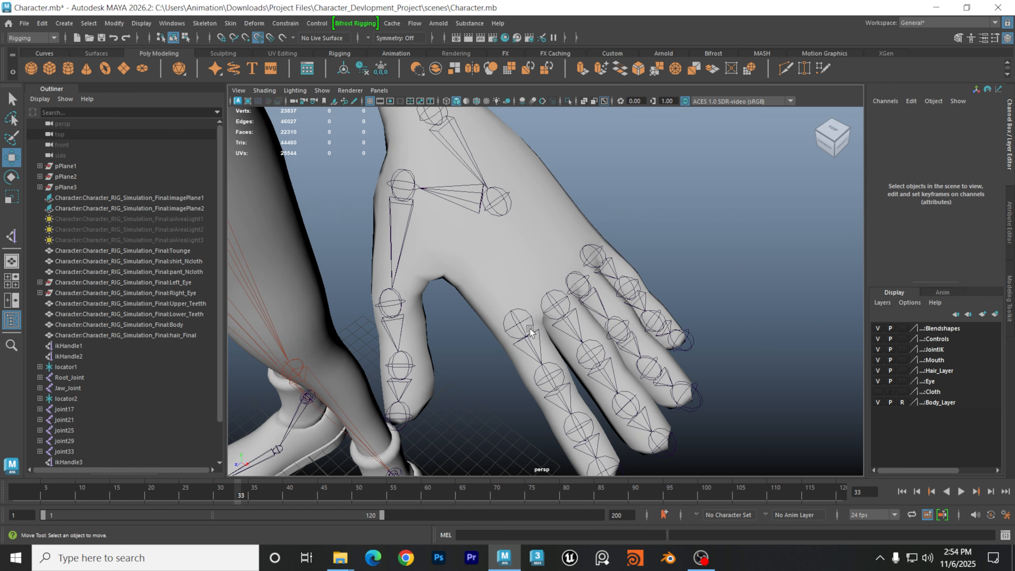
left_click(525, 324)
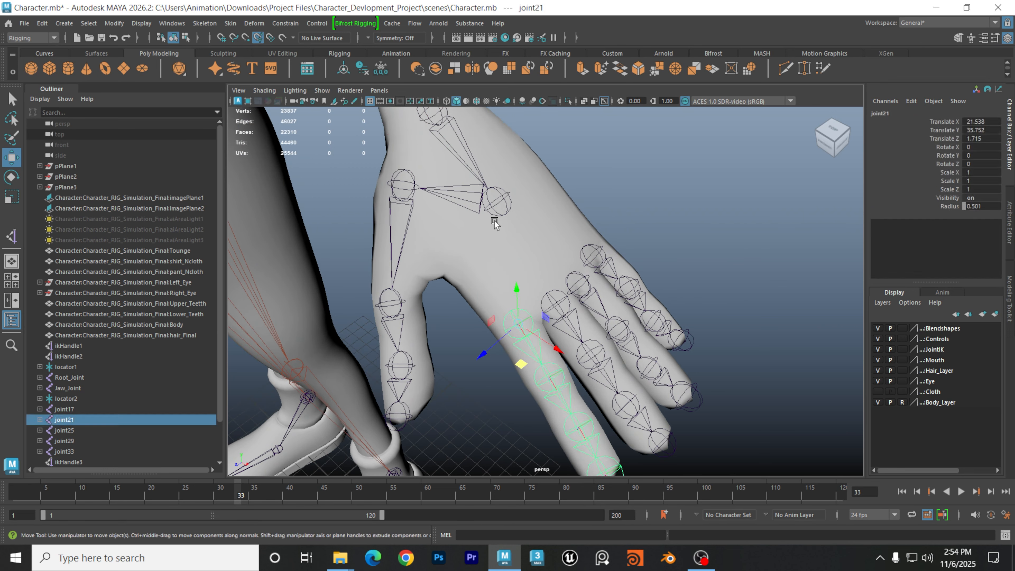
left_click(504, 203, "shift")
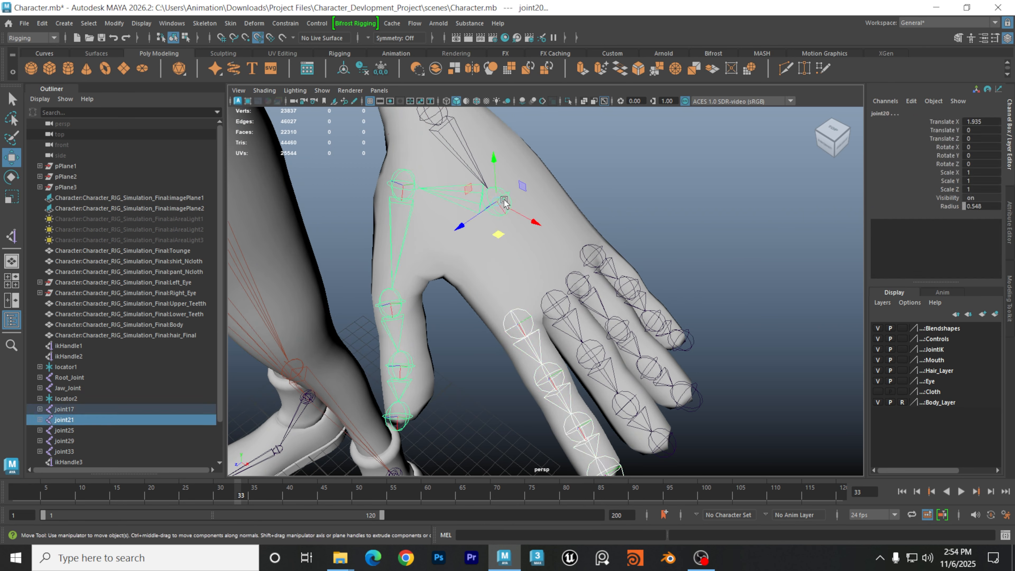
key("p")
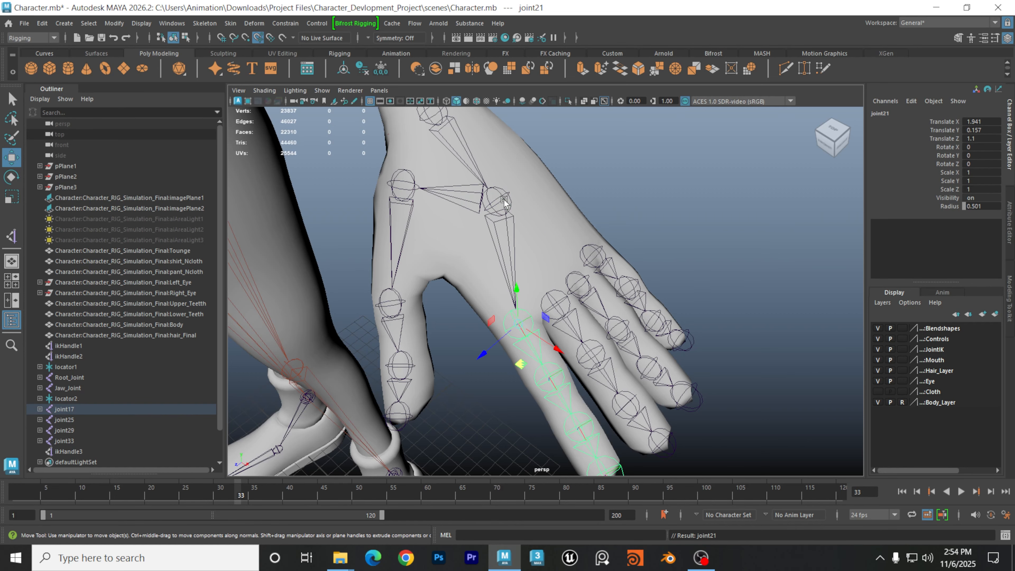
Parent the knuckle joint of the left middle finger chain to the palm joint
left_click(557, 302)
left_click_drag(557, 302, 542, 304, "alt")
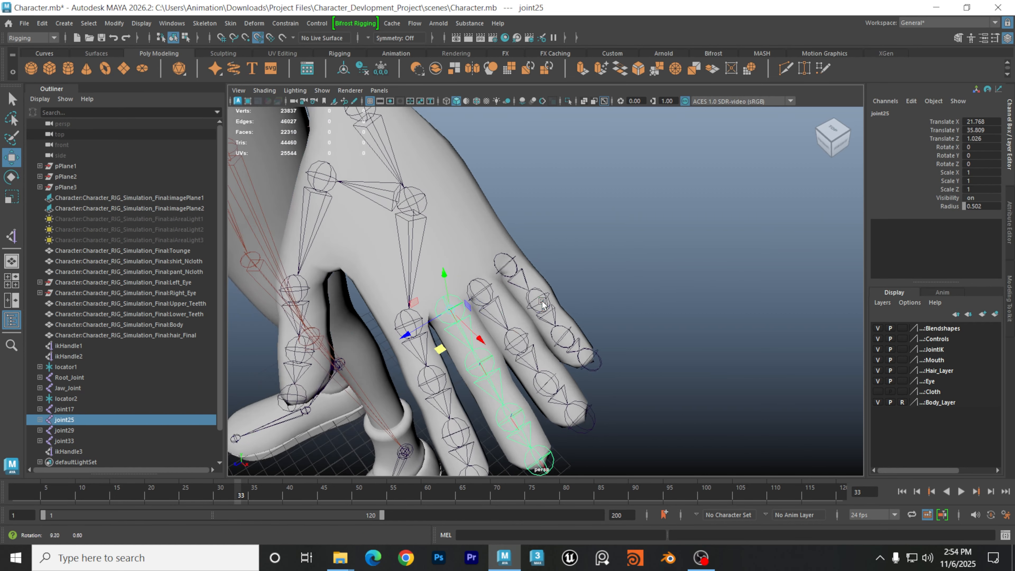
left_click(422, 197, "shift")
left_click_drag(423, 196, 526, 200, "alt")
key("p")
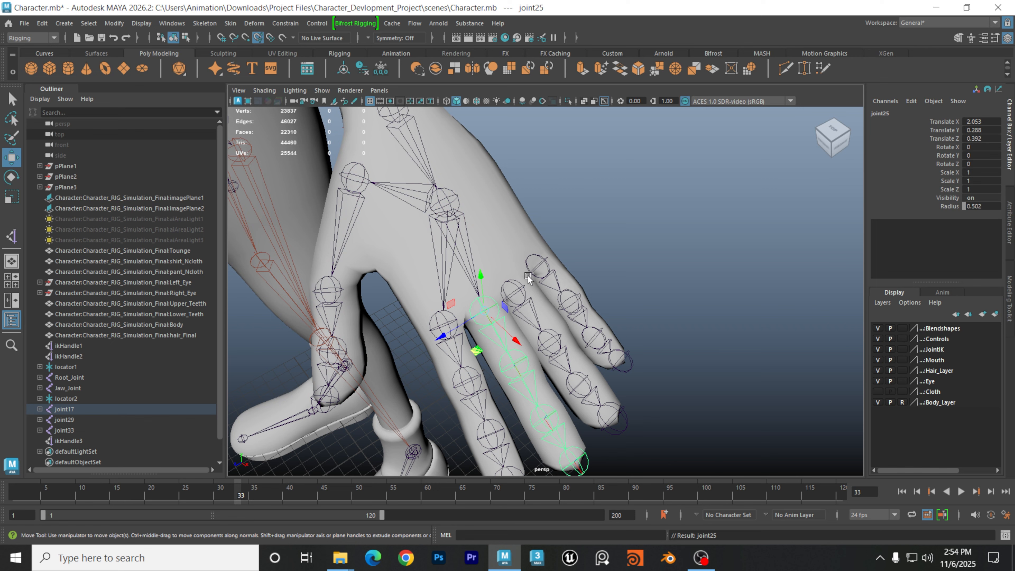
Parent the knuckle joint of the left ring finger chain to the palm joint
left_click(517, 288)
left_click(455, 200, "shift")
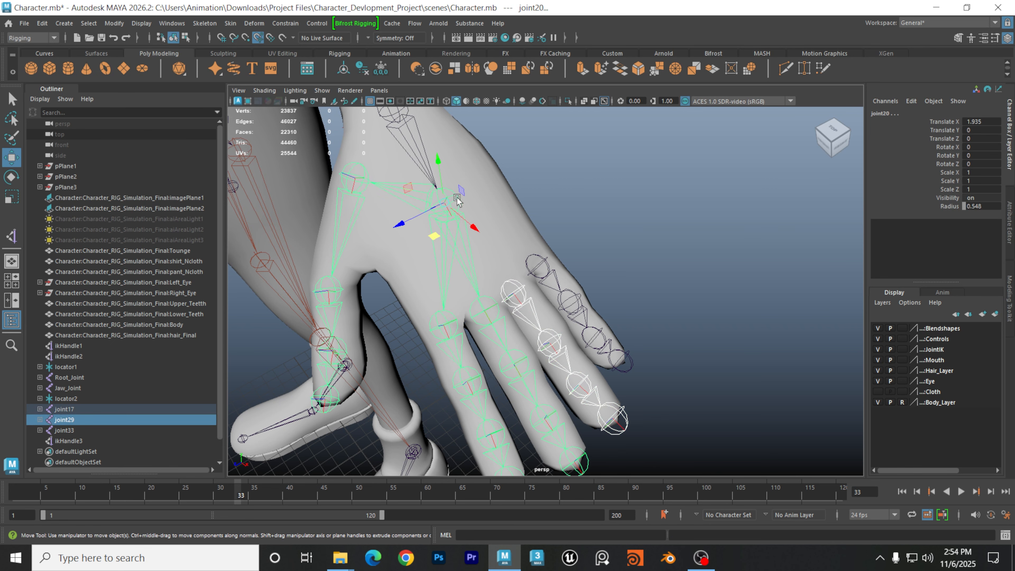
left_click_drag(575, 199, 472, 272, "alt")
key("p")
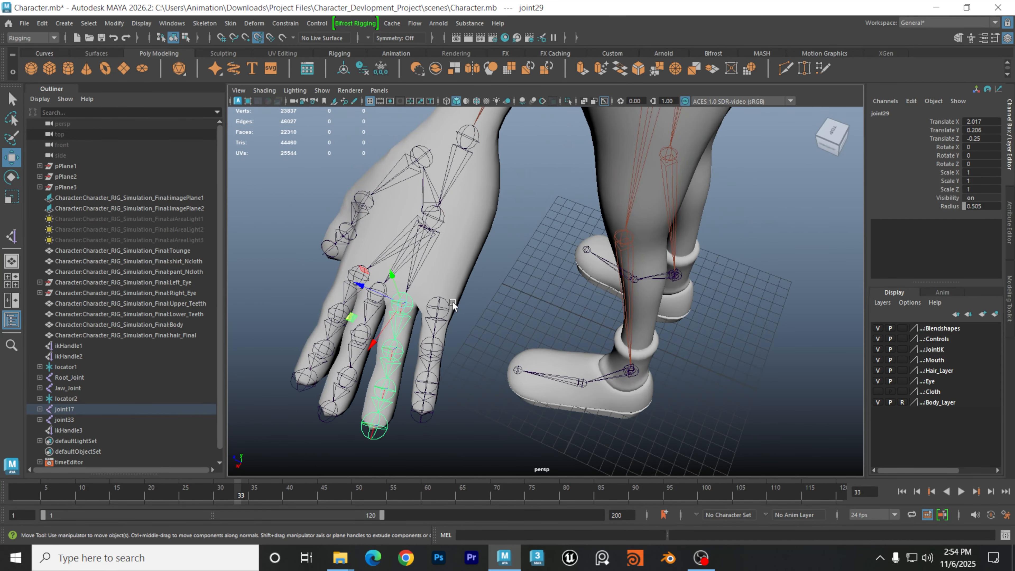
Parent the knuckle joint of the left little finger chain to the palm joint and clear the selection
left_click(446, 300)
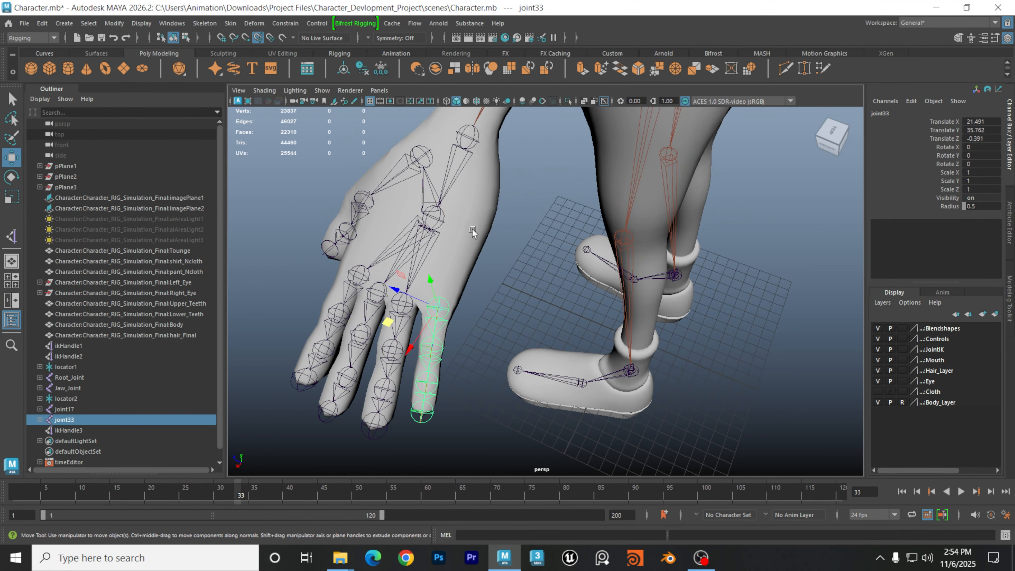
left_click(438, 220)
key("p")
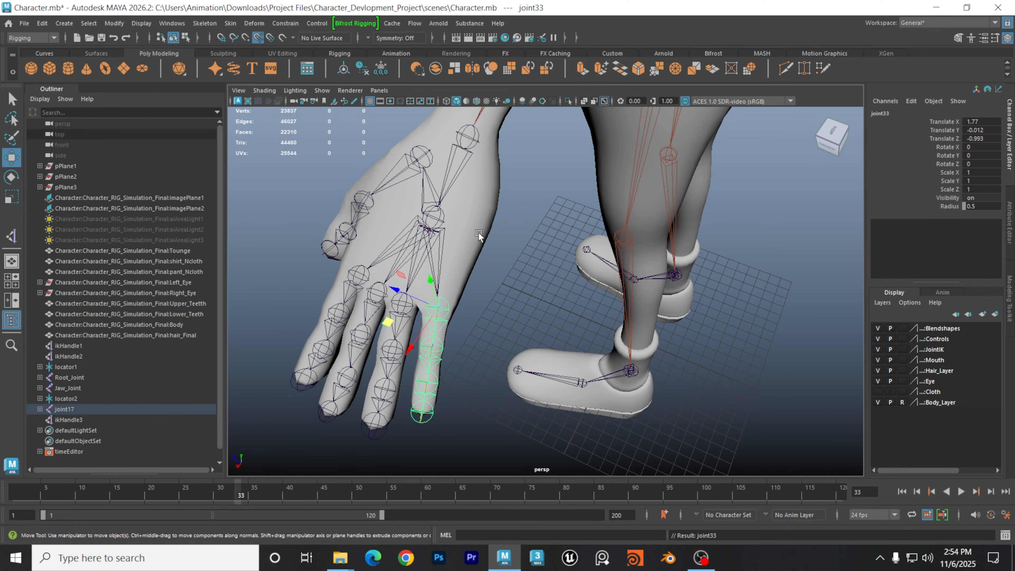
left_click(502, 253)
Examine the left hand, the left arm chain and the root joint's hierarchy in the perspective and front views
left_click_drag(535, 256, 690, 264, "alt")
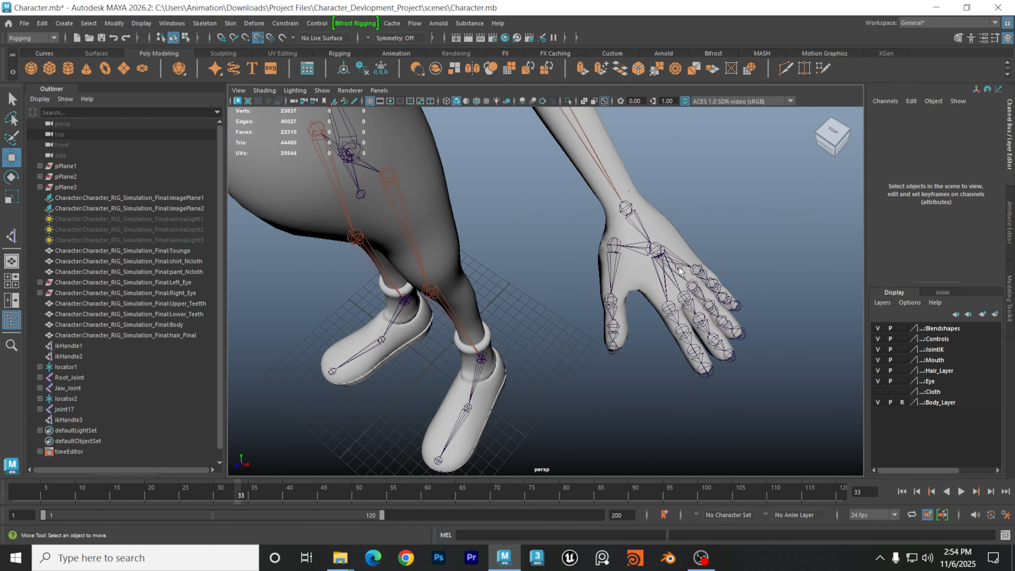
left_click_drag(637, 235, 524, 215, "alt")
key("space")
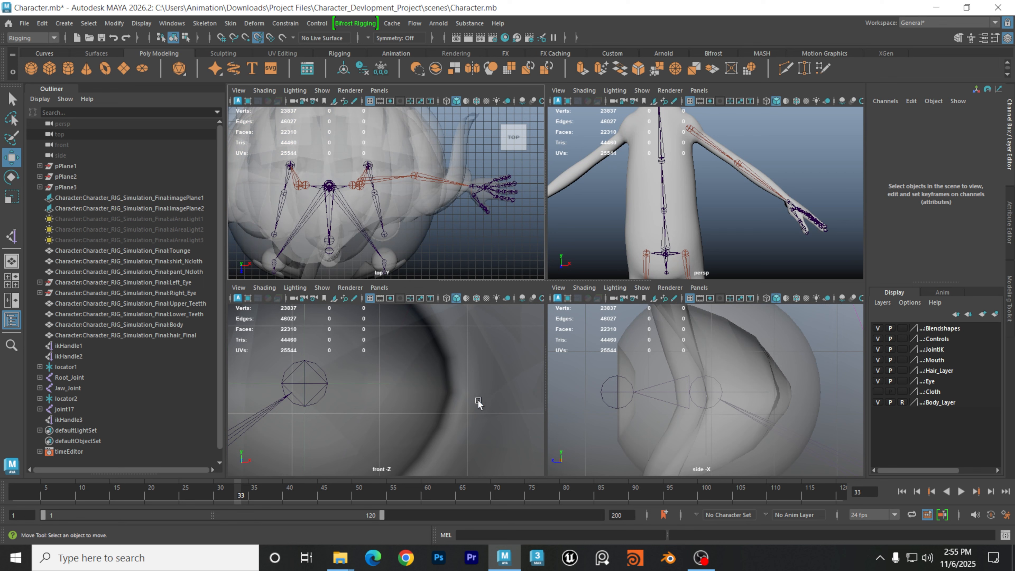
key("space")
scroll(506, 343, "down", 10)
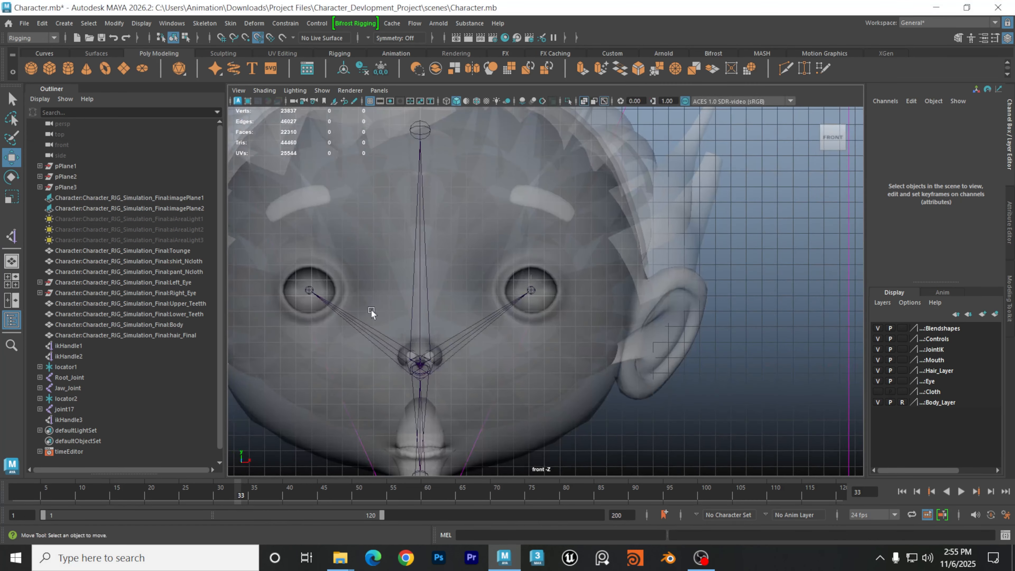
scroll(467, 209, "down", 5)
scroll(531, 201, "up", 10)
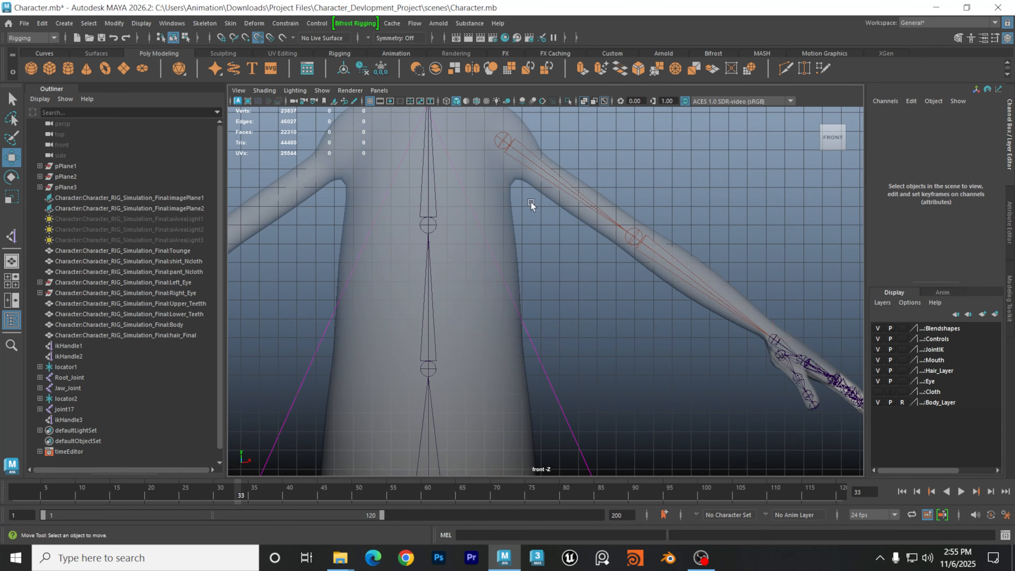
left_click(501, 140)
key("space")
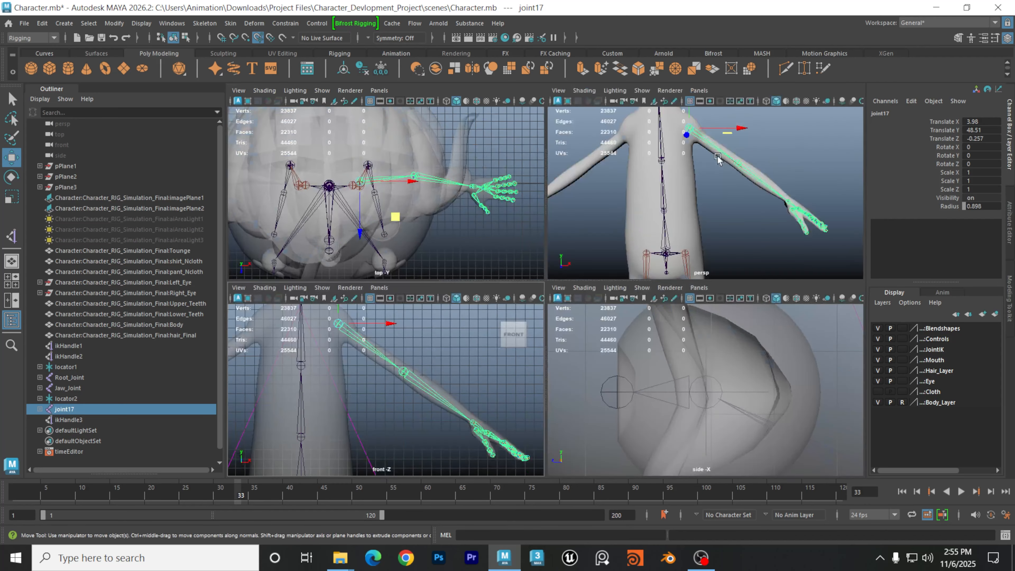
key("space")
left_click_drag(720, 203, 693, 227, "alt")
scroll(534, 240, "down", 5)
middle_click_drag(528, 242, 531, 224, "alt")
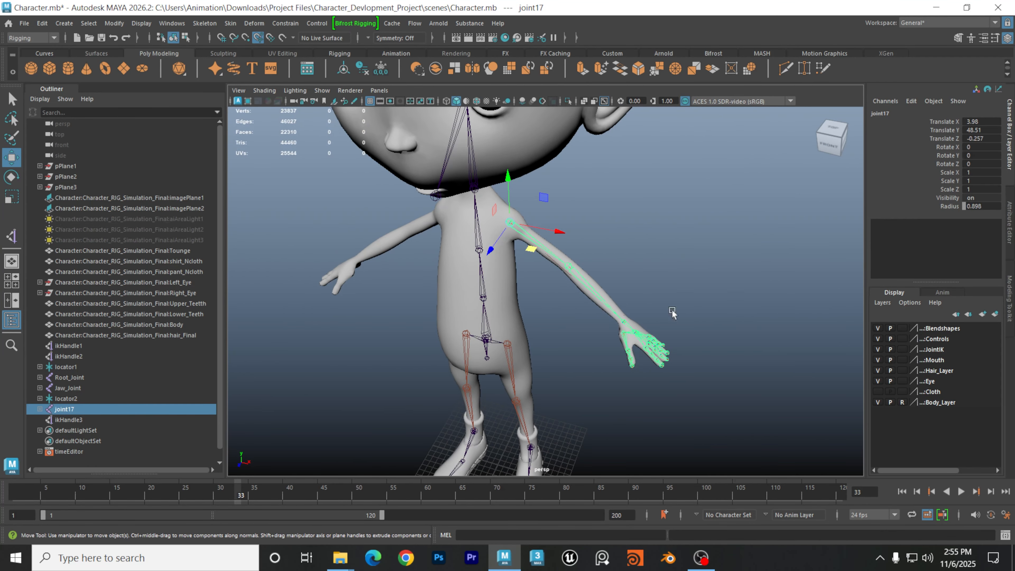
key("space")
key("space")
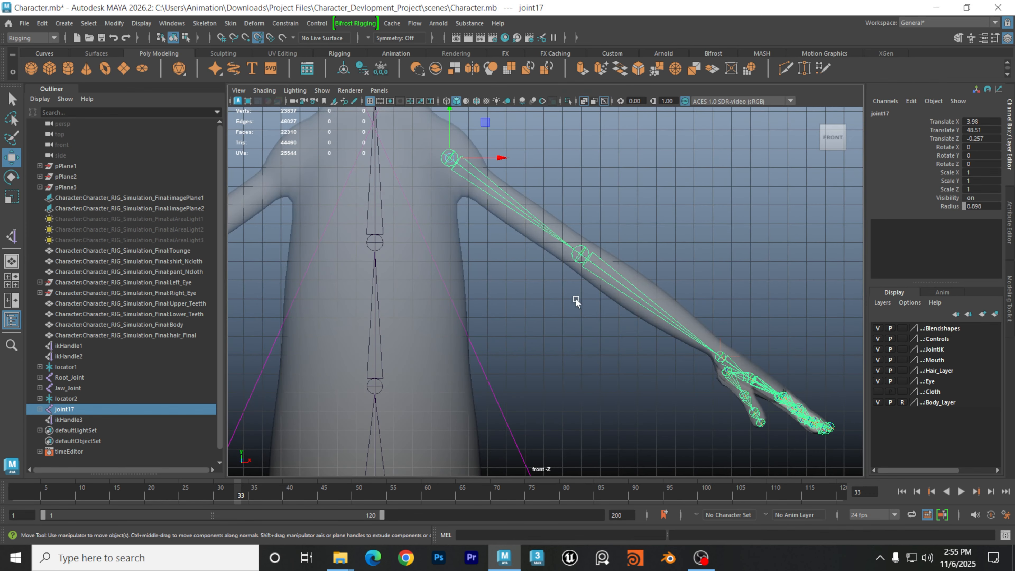
scroll(576, 299, "down", 2)
right_click_drag(611, 299, 376, 323, "alt")
middle_click_drag(624, 379, 623, 303, "alt")
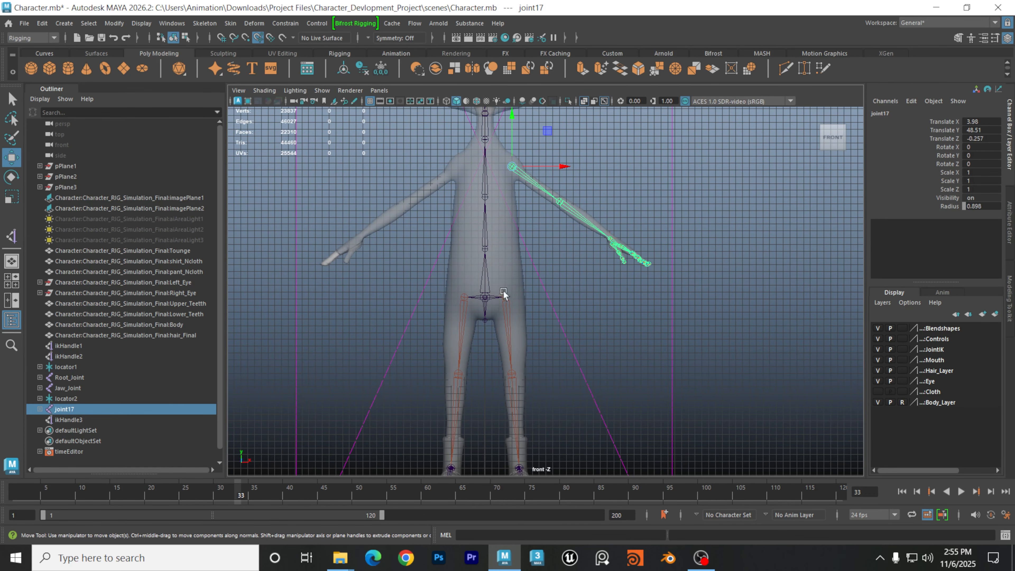
left_click(484, 277)
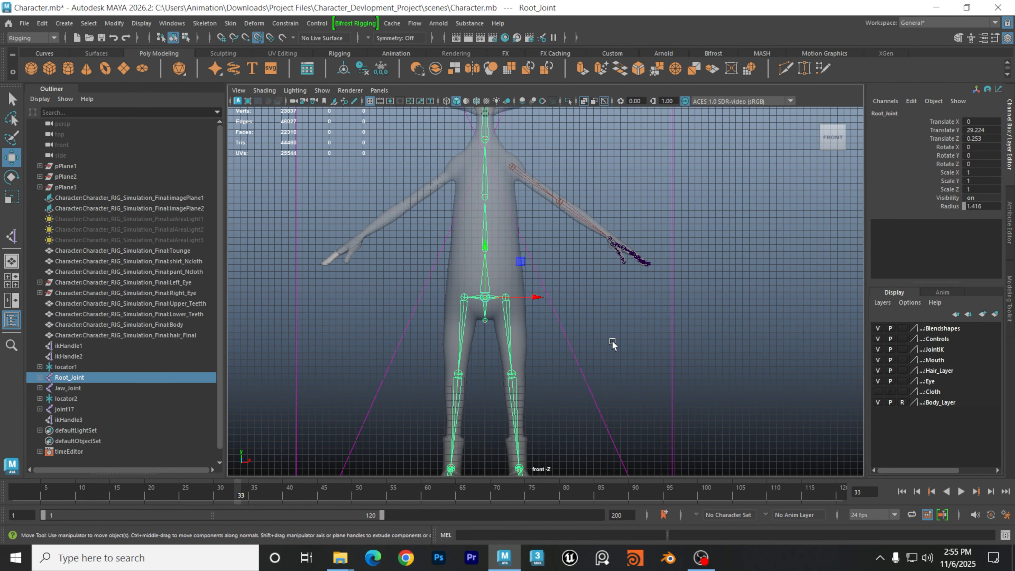
Create a separate two-joint chain in the front view just outside the left shoulder, with its base at about X 7.32, Y 48.42
middle_click_drag(600, 250, 620, 340, "alt")
right_click_drag(466, 236, 788, 251, "alt")
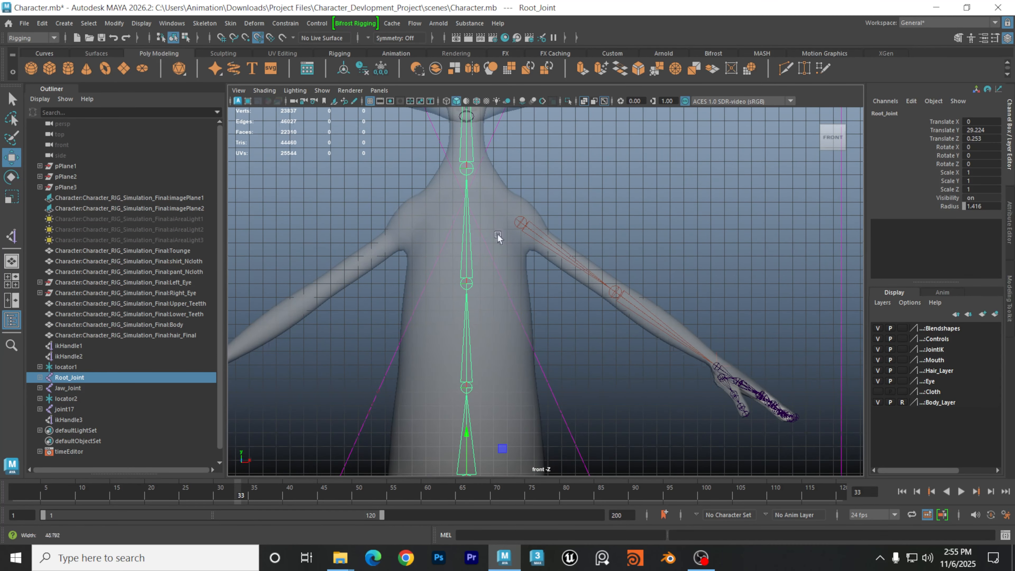
right_click_drag(497, 234, 546, 276, "alt")
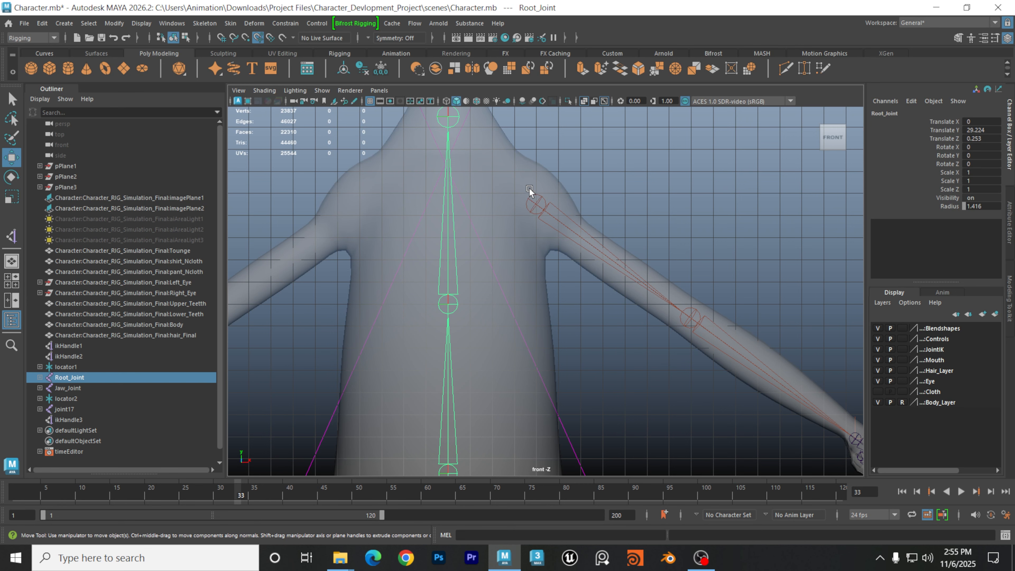
right_click_drag(531, 169, 664, 169, "alt")
middle_click_drag(623, 167, 621, 194, "alt")
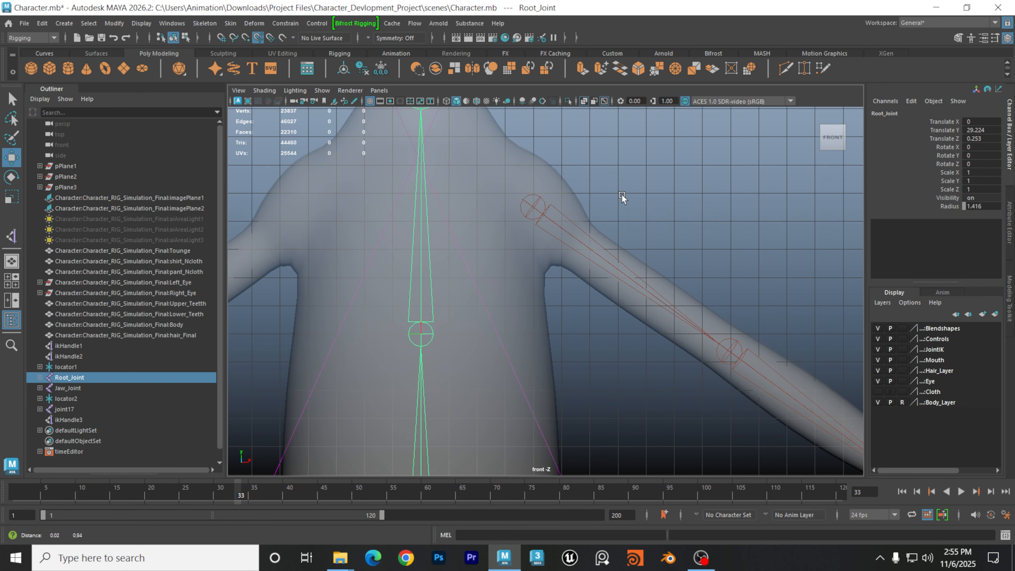
right_click_drag(582, 194, 636, 195, "alt")
middle_click_drag(637, 195, 548, 243, "alt")
left_click(215, 24)
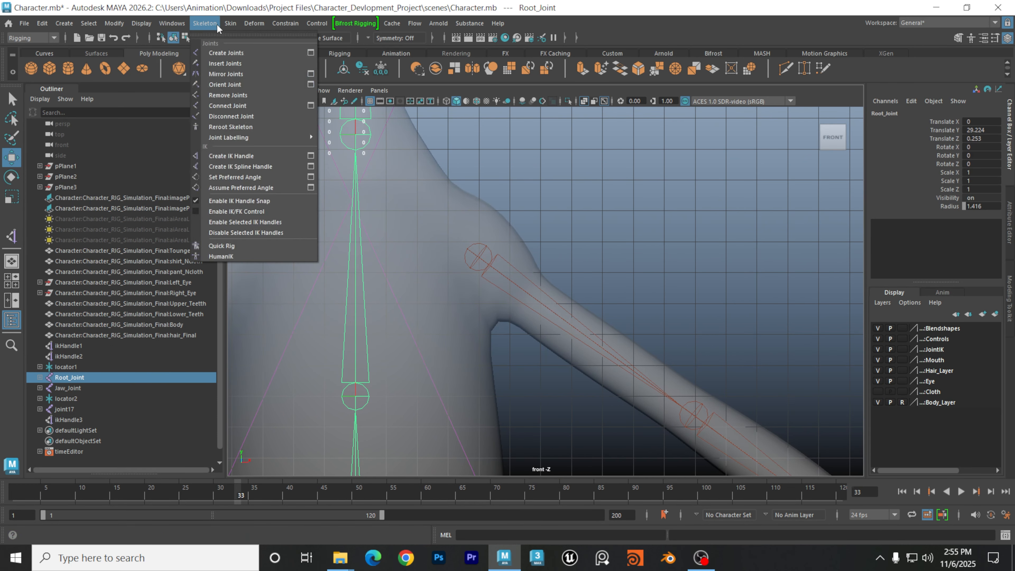
left_click(308, 50)
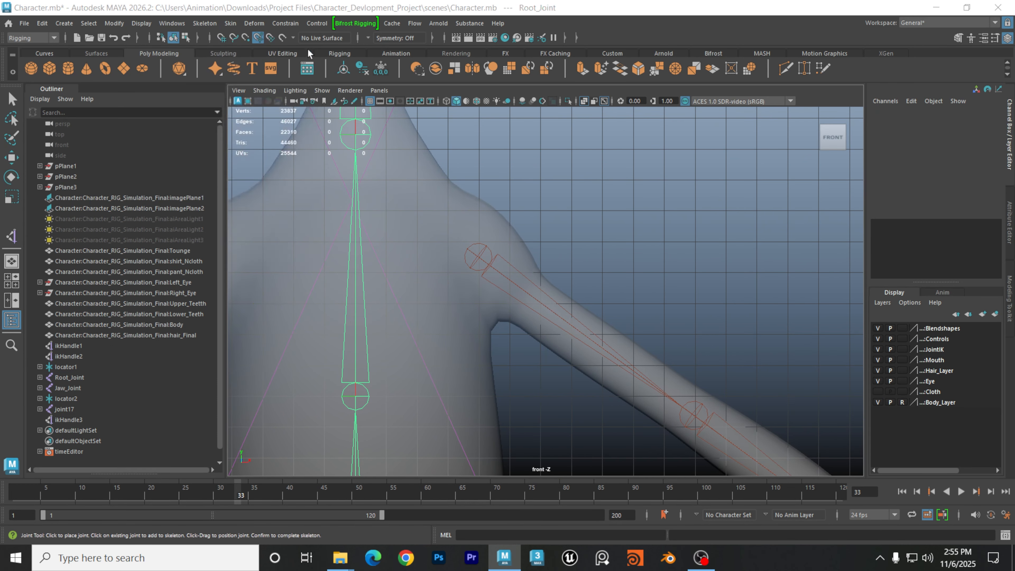
left_click(360, 96)
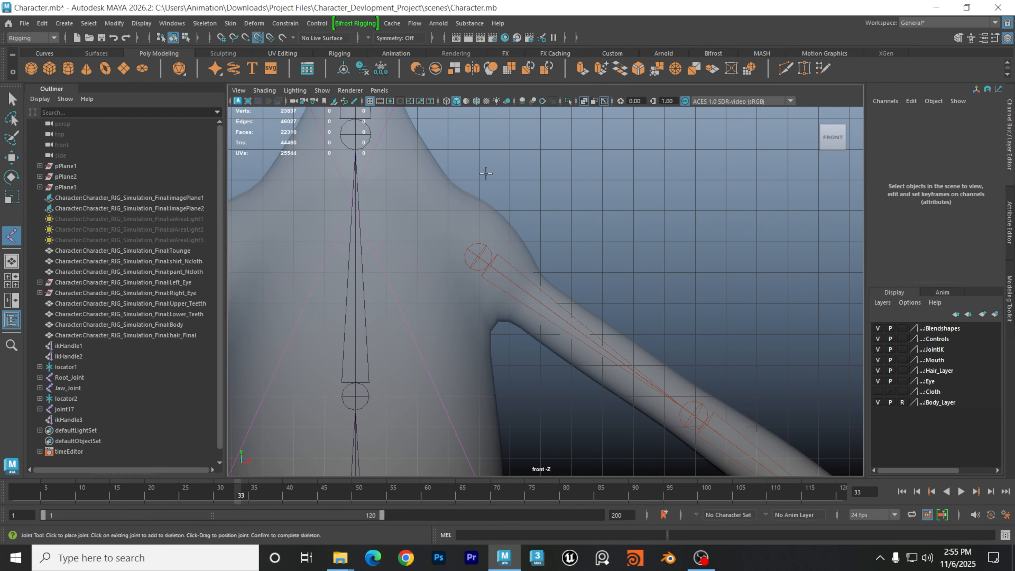
middle_click_drag(567, 221, 520, 239, "alt")
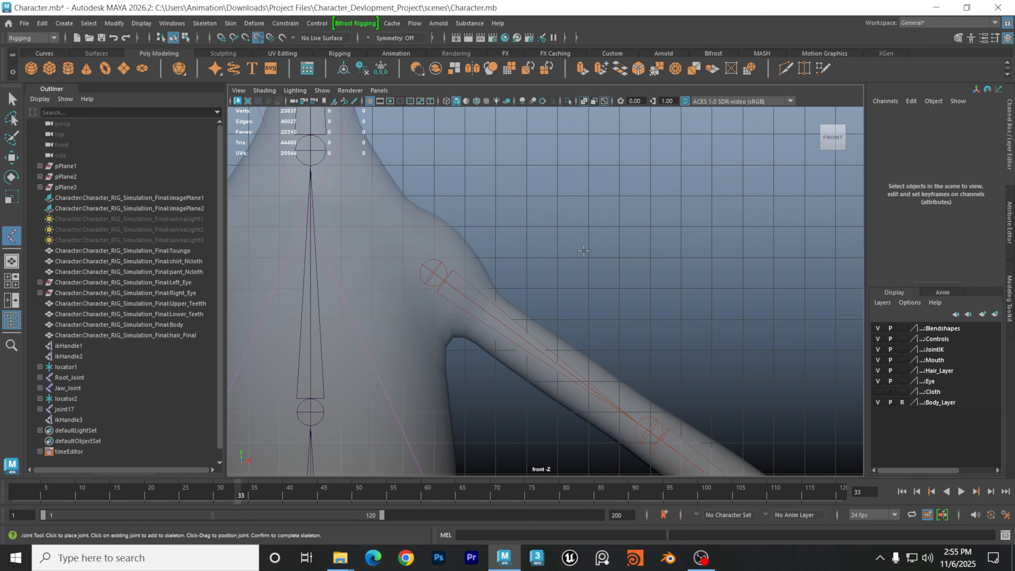
left_click(537, 275)
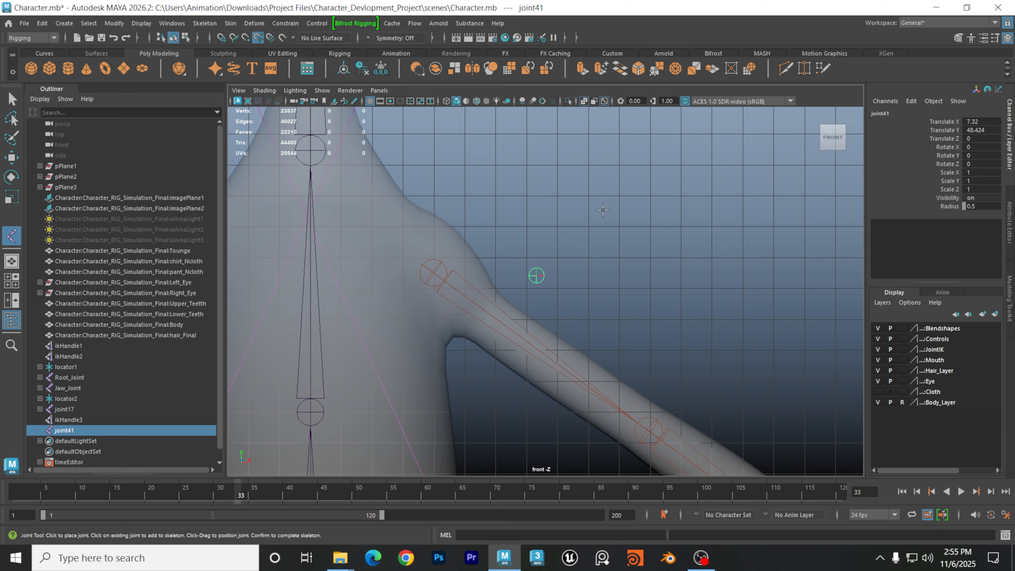
left_click(591, 217)
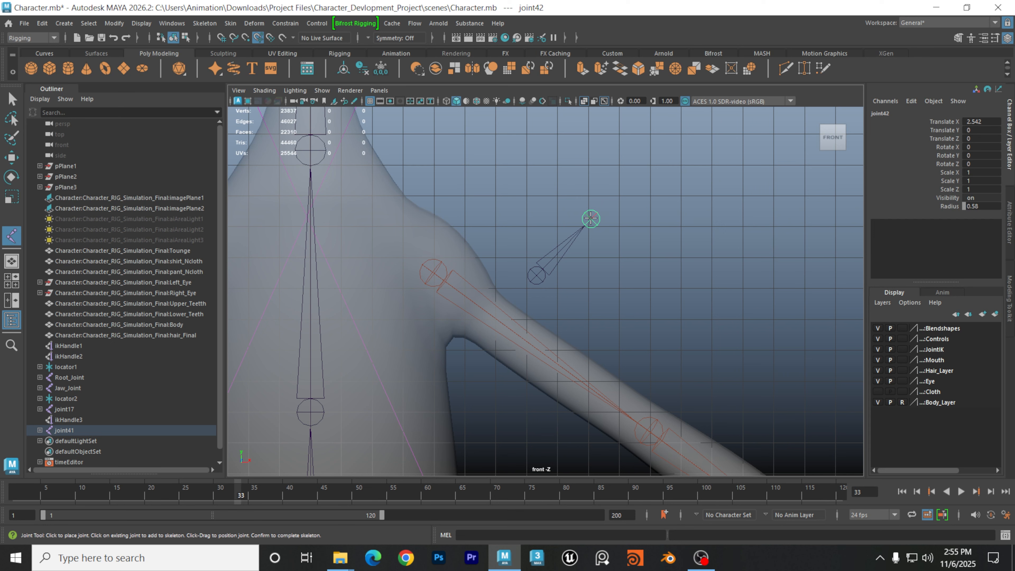
key("Return")
key("w")
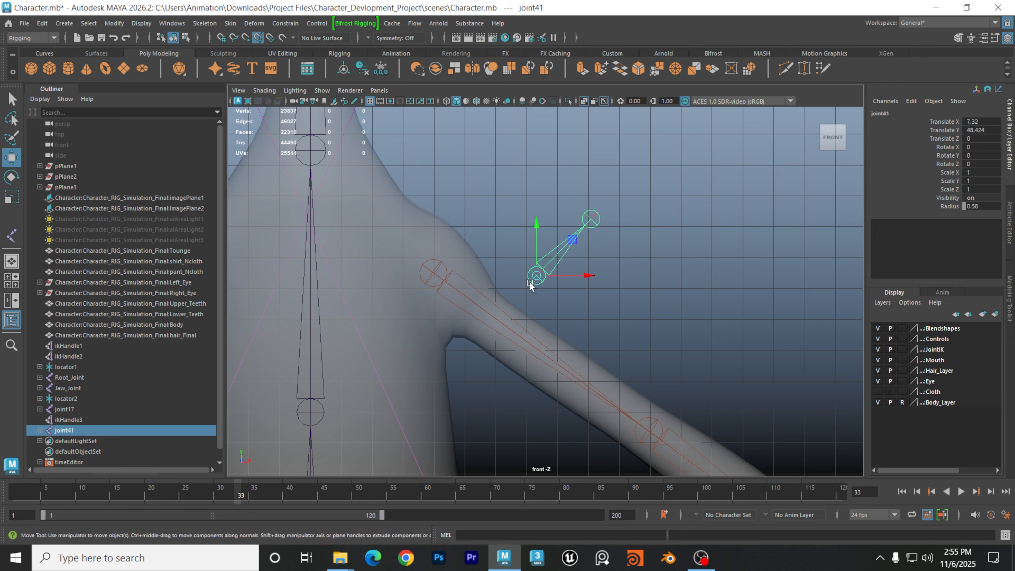
Move the new two-joint chain into the left chest, placing its base joint at about X 2.03, Y 46.17
left_click_drag(536, 275, 373, 345)
scroll(467, 306, "up", 2)
middle_click_drag(468, 307, 593, 275, "alt")
scroll(592, 275, "up", 3)
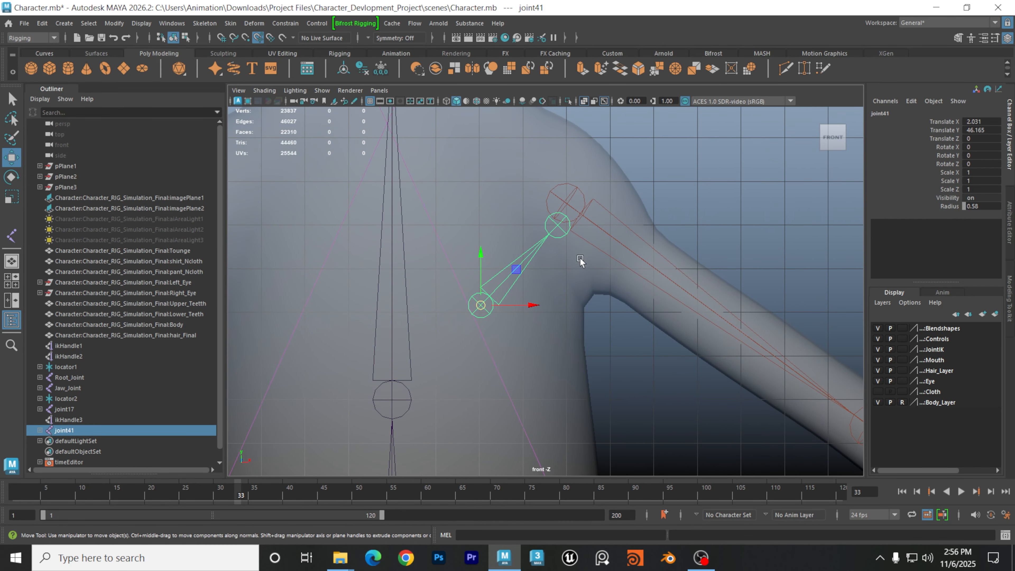
Snap the new chain's end joint onto the left arm's shoulder joint using point snapping
left_click(559, 228)
key("v")
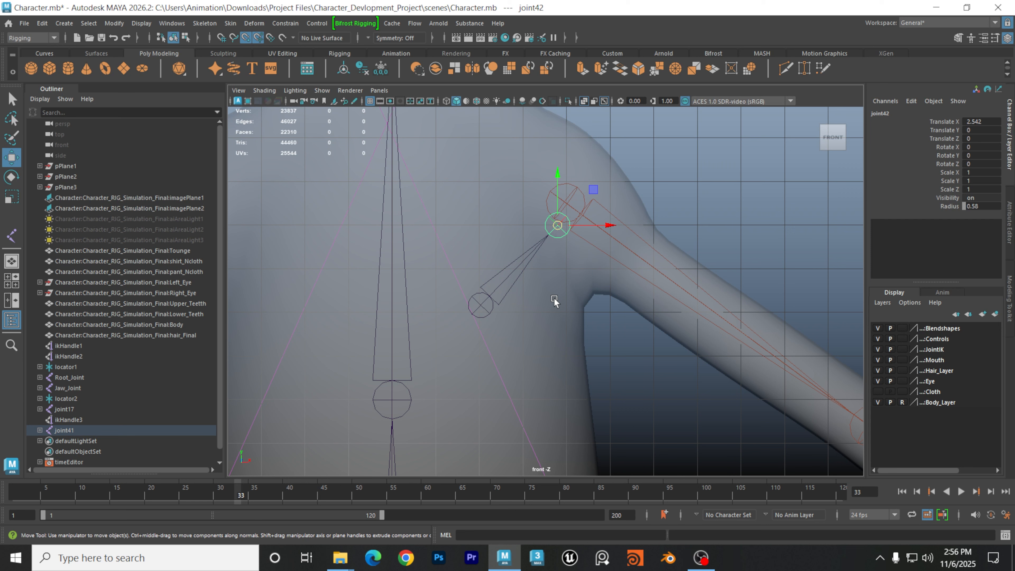
left_click(260, 40)
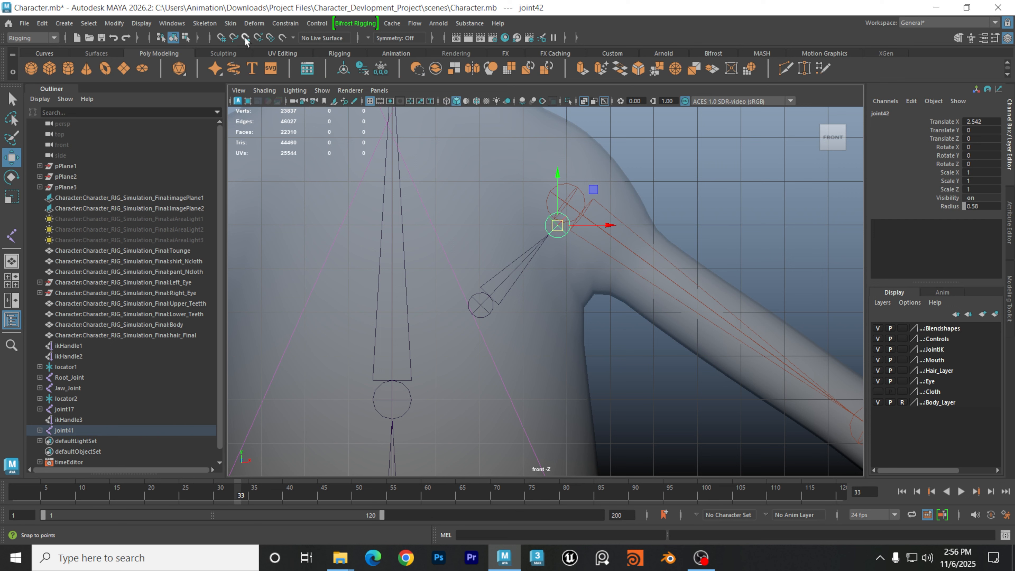
left_click(246, 39)
left_click_drag(558, 226, 566, 208)
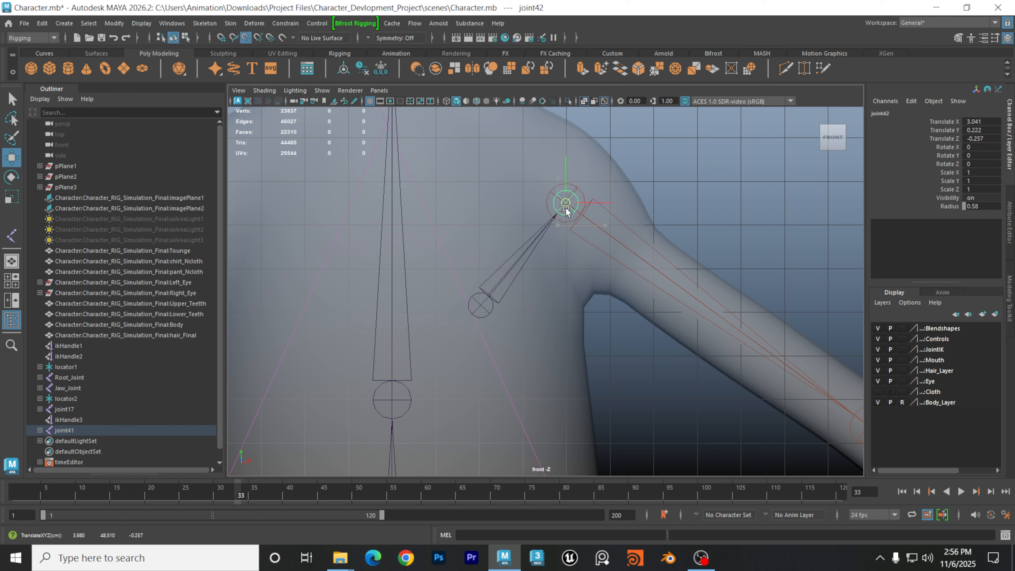
scroll(586, 257, "up", 3)
scroll(587, 257, "up", 5)
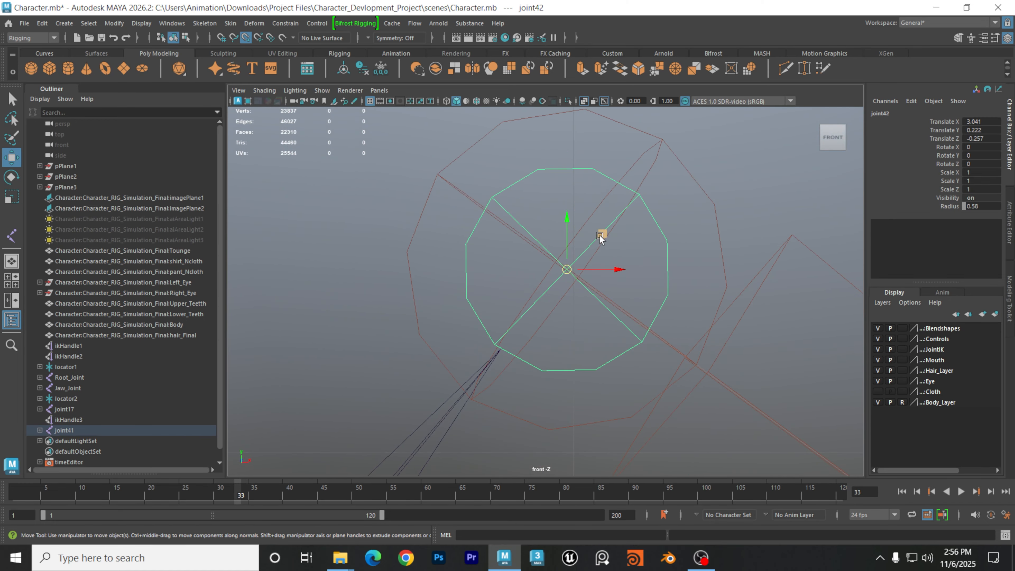
left_click_drag(600, 235, 605, 229)
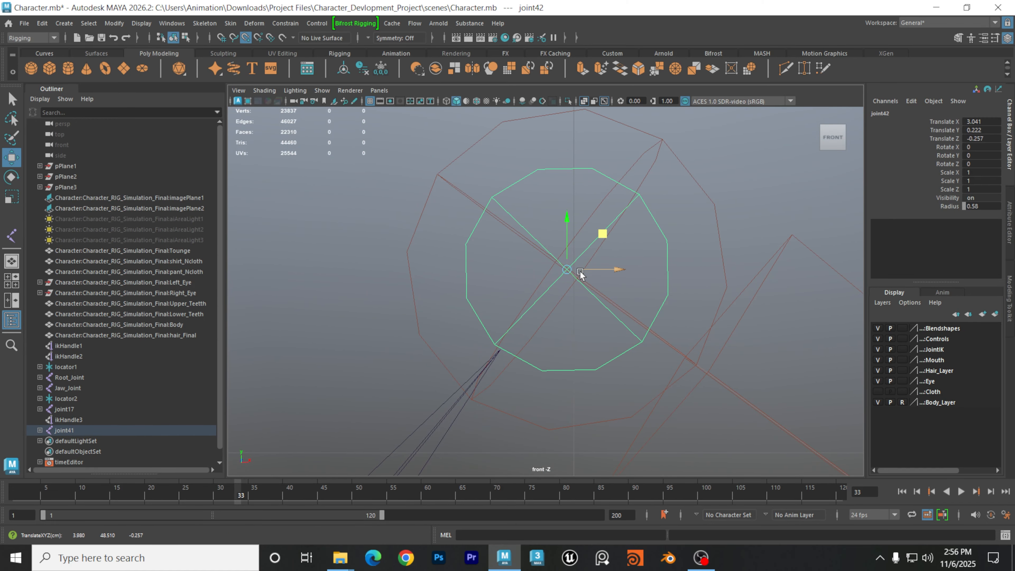
Try to reposition the new chain's base joint with point snapping on, and undo the move
right_click_drag(653, 259, 560, 275, "alt")
middle_click_drag(569, 287, 614, 231, "alt")
right_click_drag(614, 231, 591, 292, "alt")
middle_click_drag(591, 293, 630, 220, "alt")
right_click_drag(630, 220, 559, 221, "alt")
left_click(526, 241)
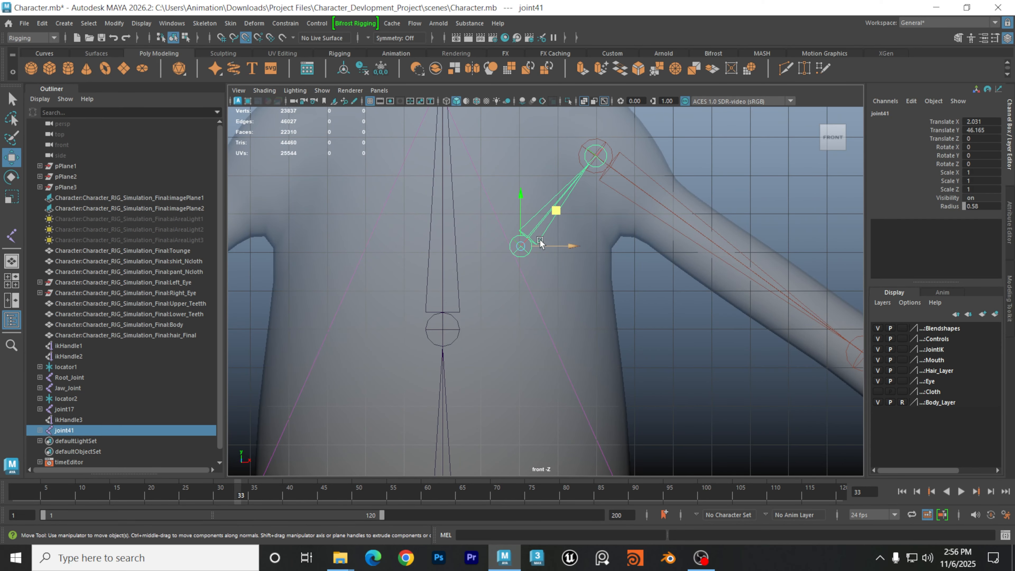
left_click_drag(555, 211, 586, 157)
key("ctrl+z")
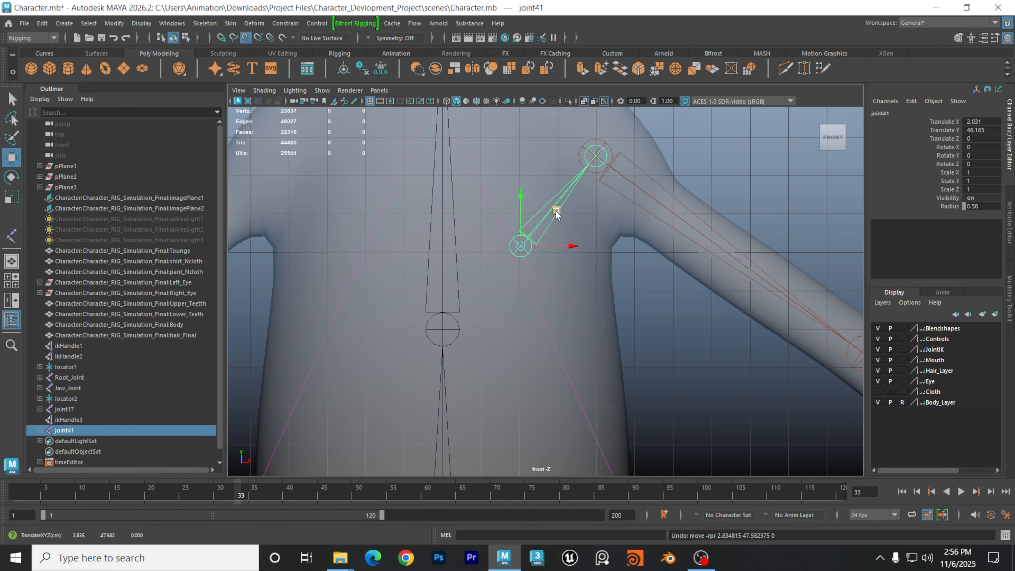
key("shift+z")
key("ctrl+z")
Turn off point snapping and try a free move of the new chain from its base joint, undoing the move
left_click(247, 42)
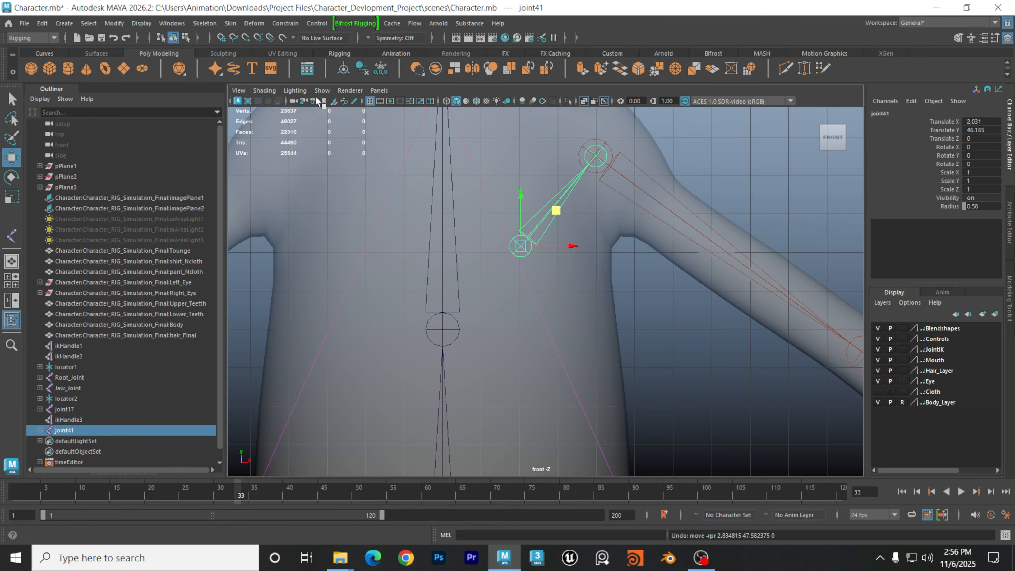
middle_click_drag(580, 177, 553, 200, "alt")
left_click_drag(527, 236, 545, 220)
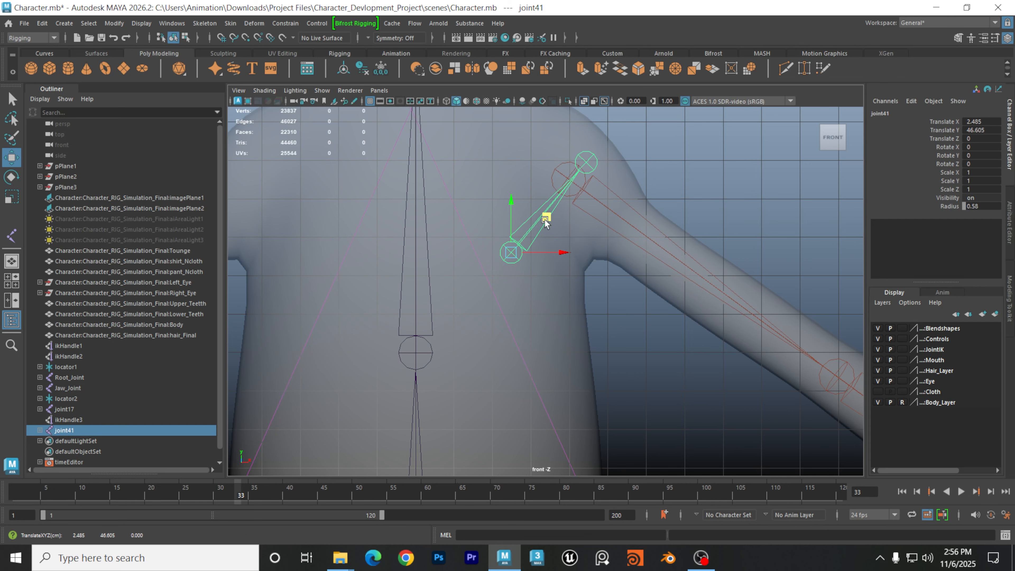
key("ctrl+z")
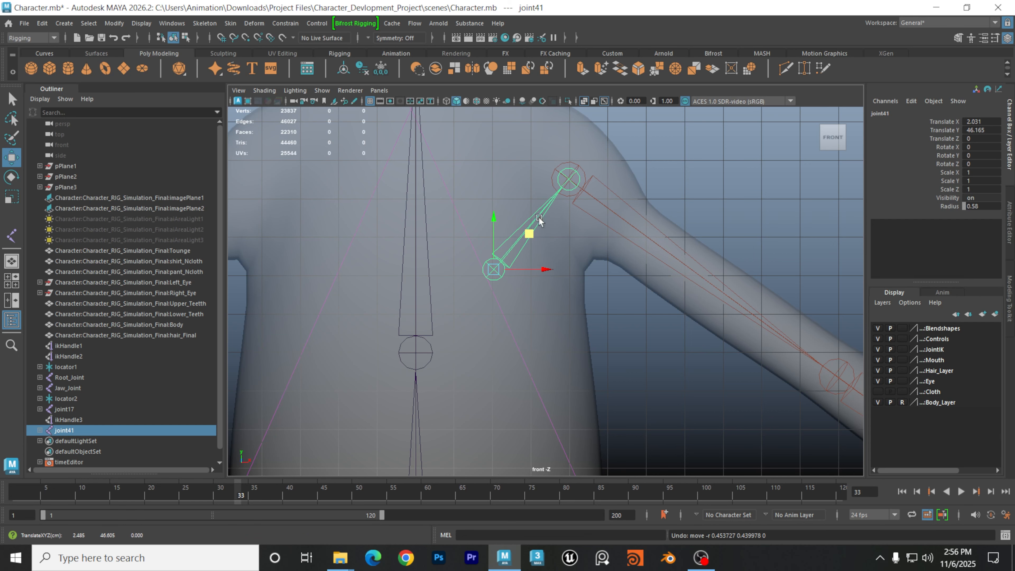
Reposition only the new chain's base joint to about X 2.29, Y 46.30, keeping its end joint at the shoulder, and clear the selection
middle_click_drag(587, 167, 564, 207, "alt")
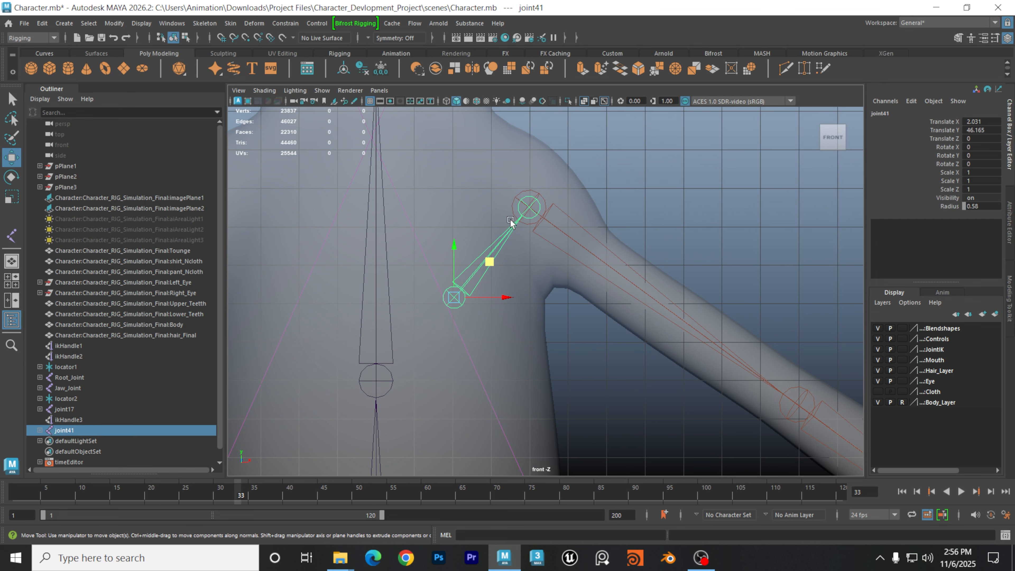
right_click_drag(510, 223, 538, 218, "alt")
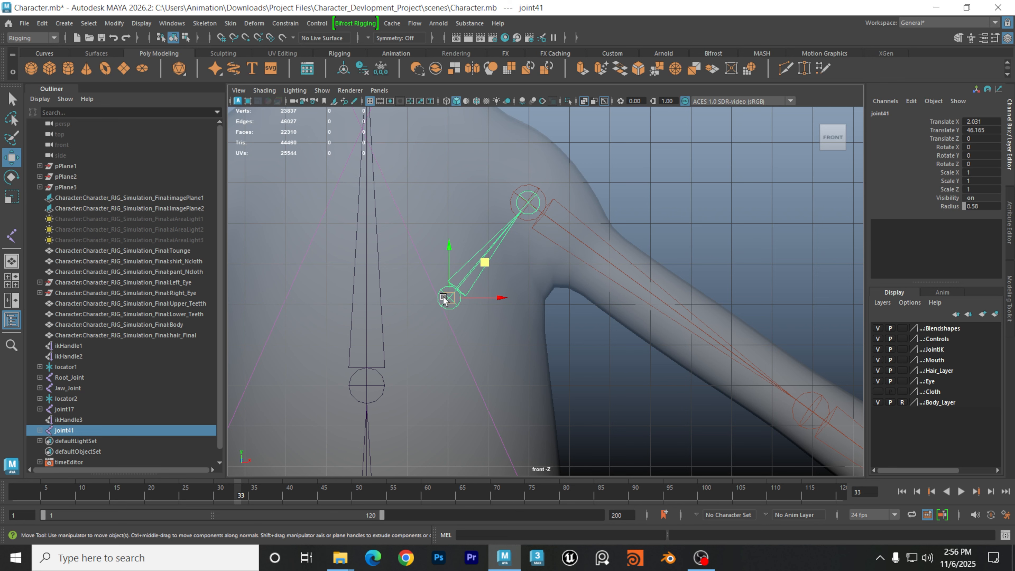
key("d")
mouse_move(449, 303)
left_mouse_down()
mouse_move(455, 280)
mouse_move(461, 293)
left_mouse_up()
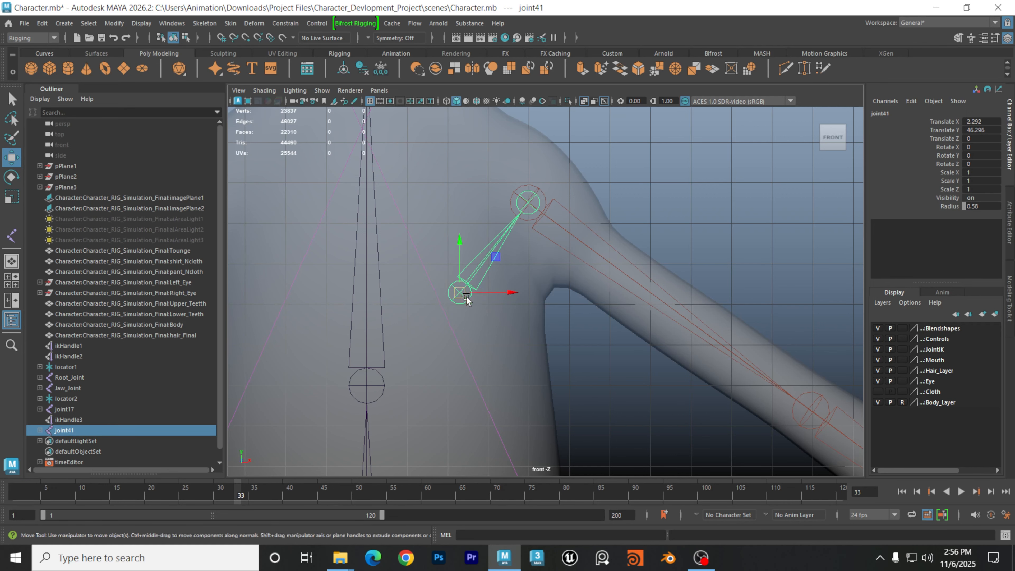
left_click(593, 376)
middle_click_drag(593, 374, 600, 329, "alt")
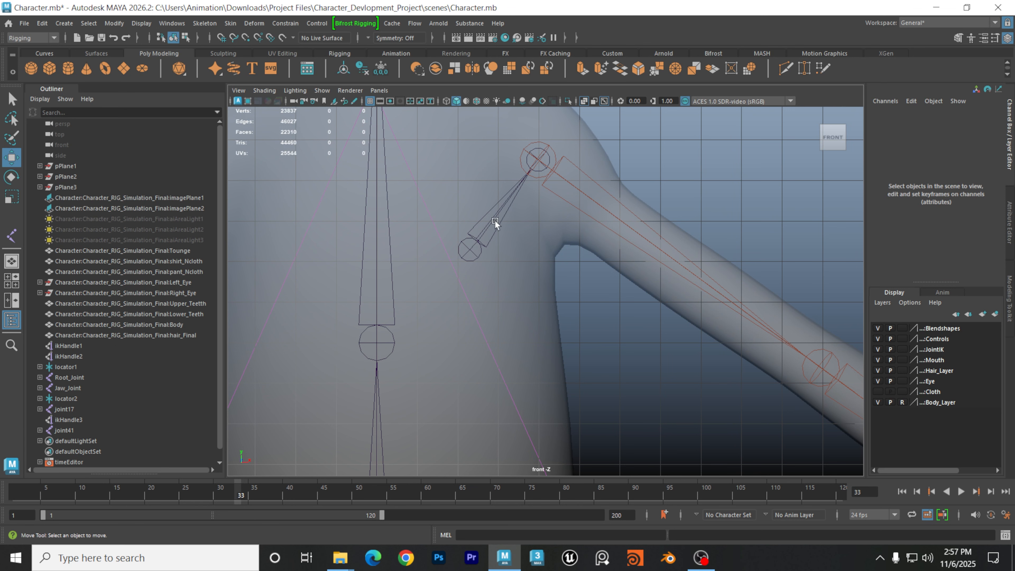
middle_click_drag(483, 290, 499, 266, "alt")
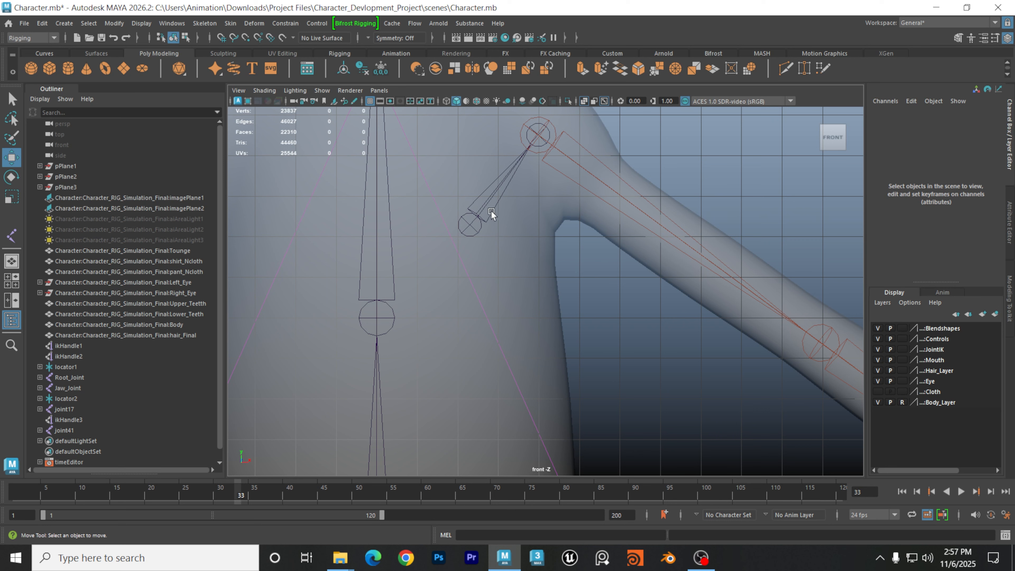
Parent the shoulder chain's base joint to the chest joint, and select the root joint to check the connection
left_click(469, 224)
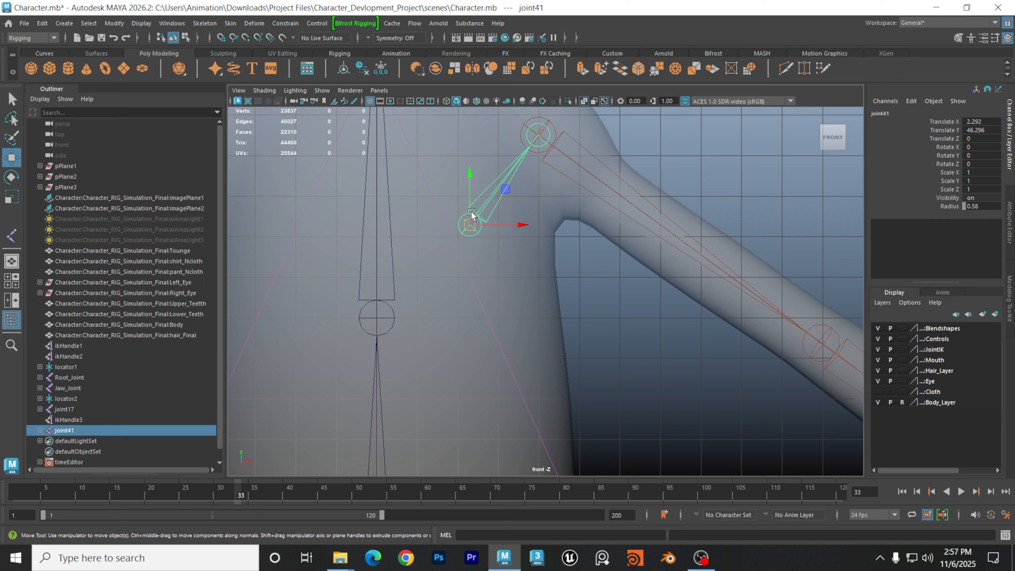
left_click(386, 319)
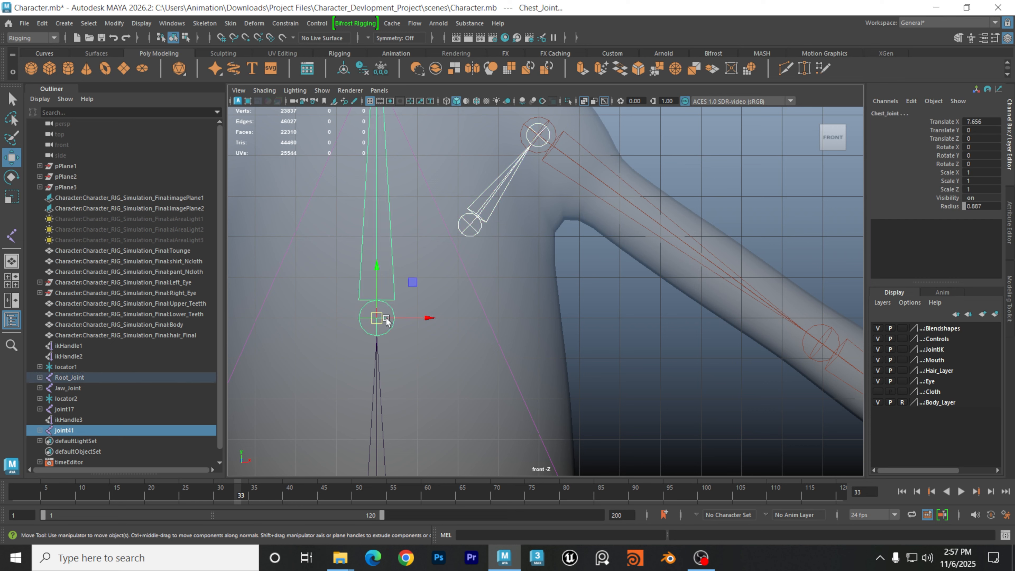
key("p")
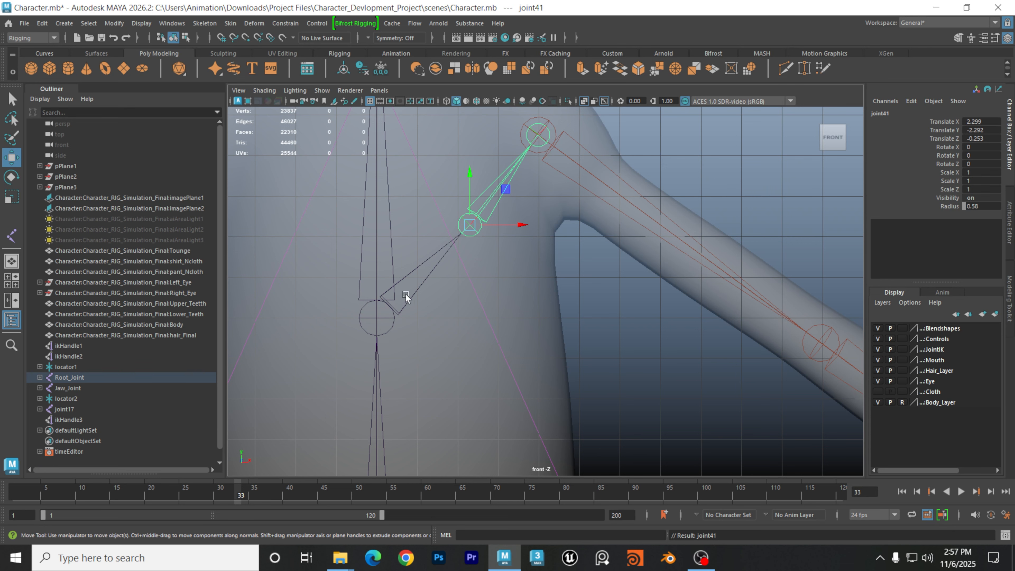
left_click(622, 314)
scroll(622, 314, "down", 5)
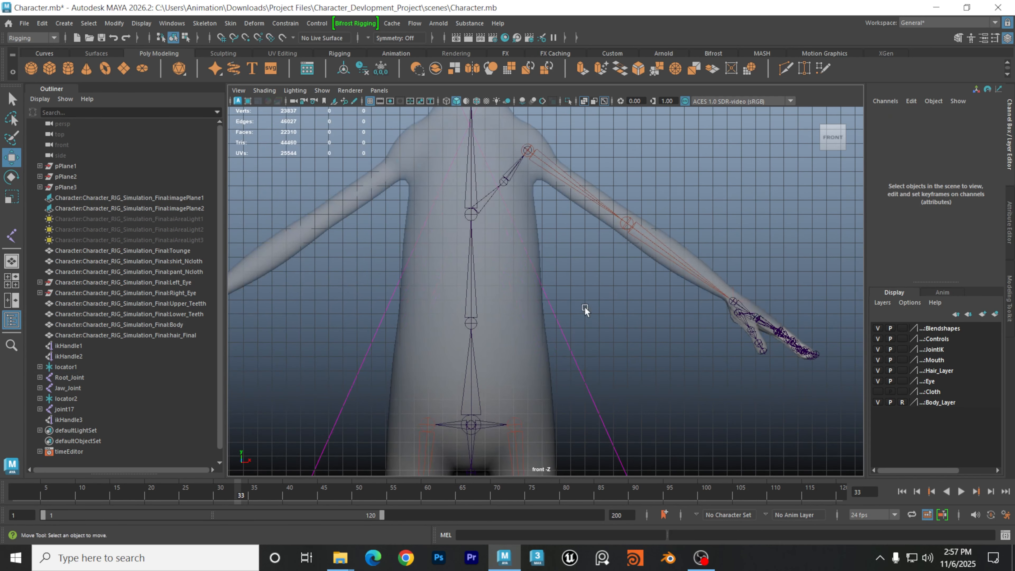
middle_click_drag(547, 386, 544, 363, "alt")
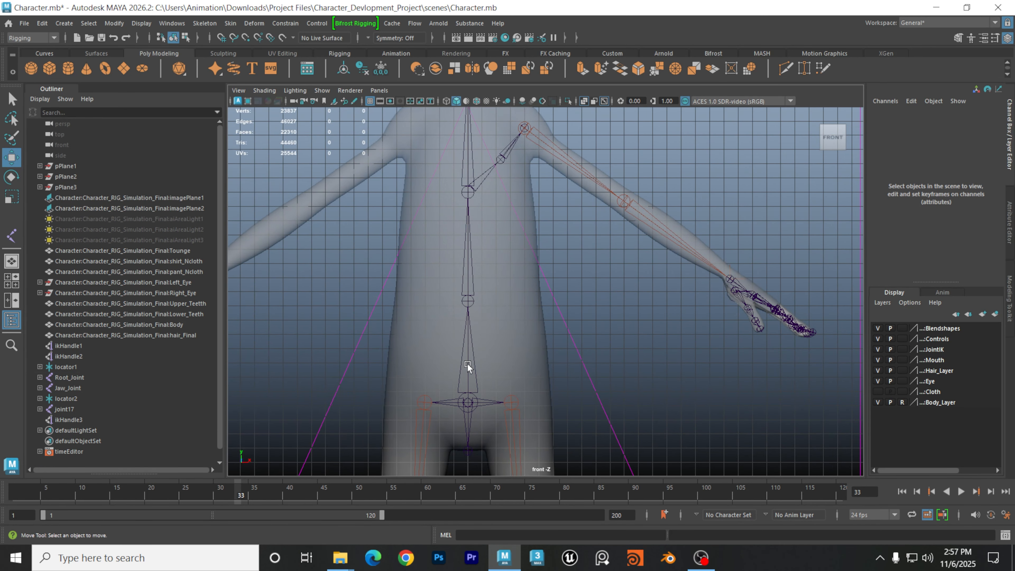
left_click(467, 363)
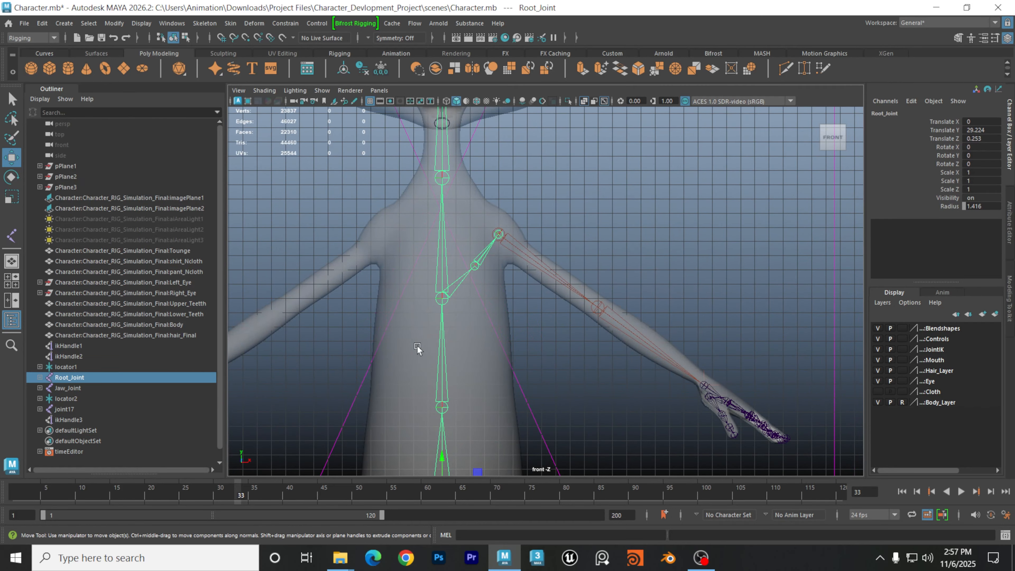
Parent the left arm's upper joint to the shoulder chain's end joint, and clear the selection
scroll(468, 231, "up", 5)
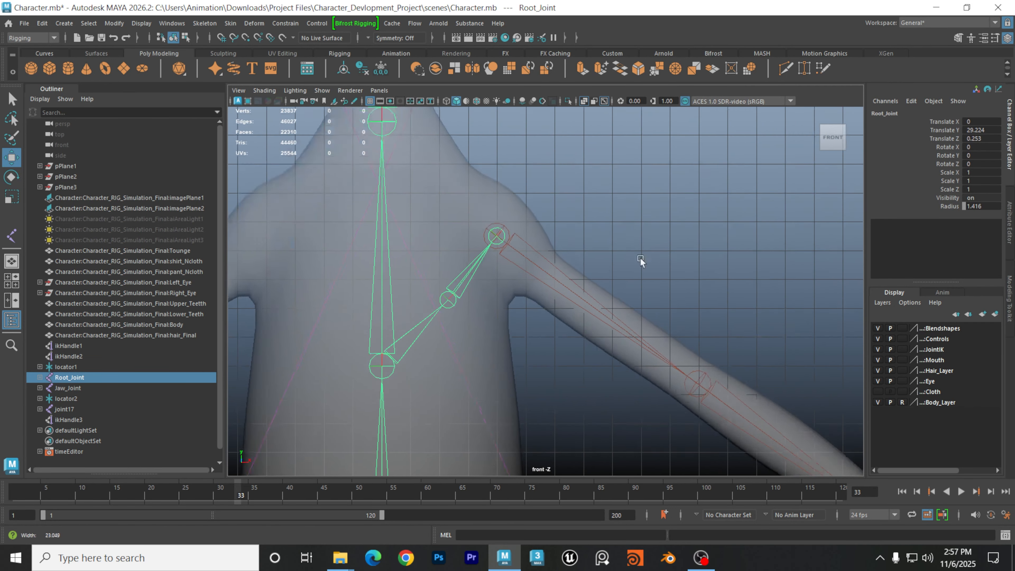
middle_click_drag(618, 275, 423, 164, "alt")
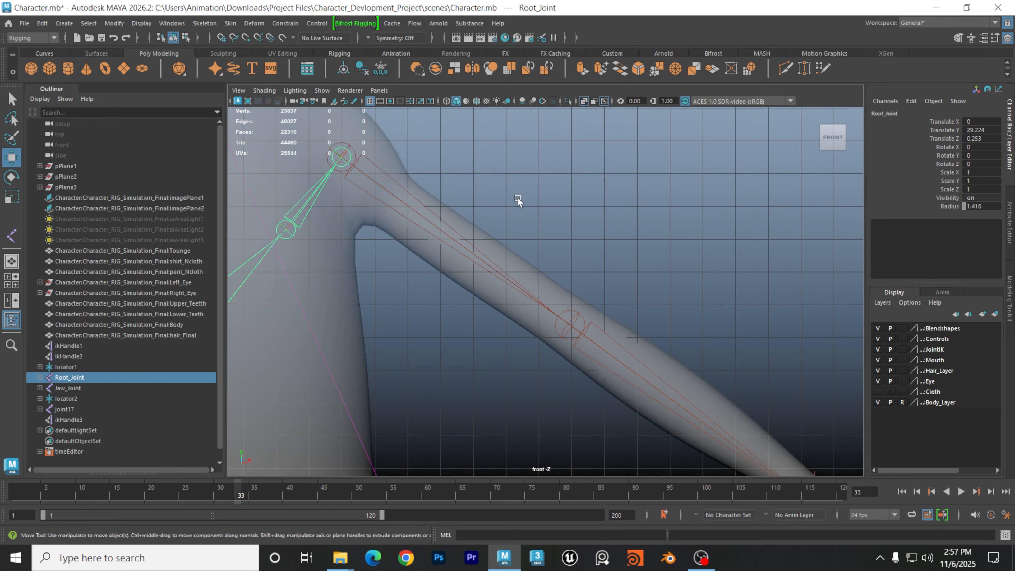
scroll(515, 216, "down", 3)
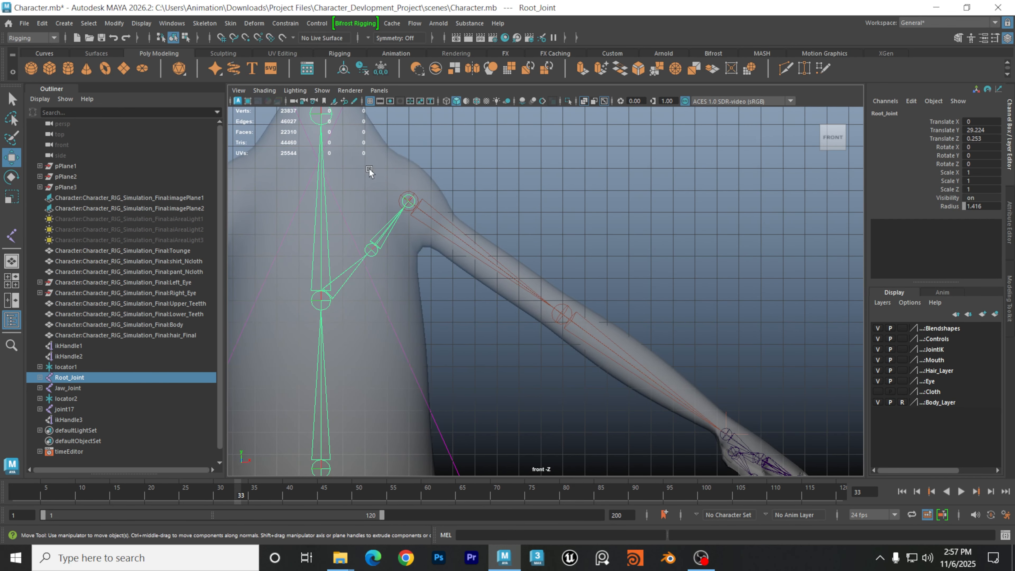
scroll(399, 176, "up", 2)
middle_click_drag(541, 192, 702, 258, "alt")
scroll(714, 220, "up", 3)
middle_click_drag(581, 193, 610, 265, "alt")
scroll(578, 220, "up", 2)
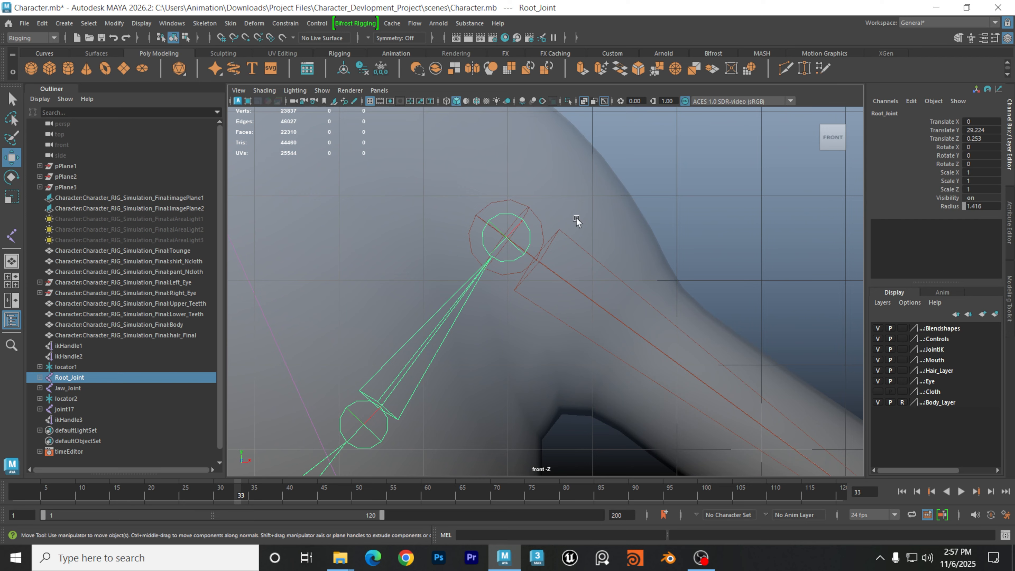
scroll(489, 236, "up", 3)
left_click(637, 241)
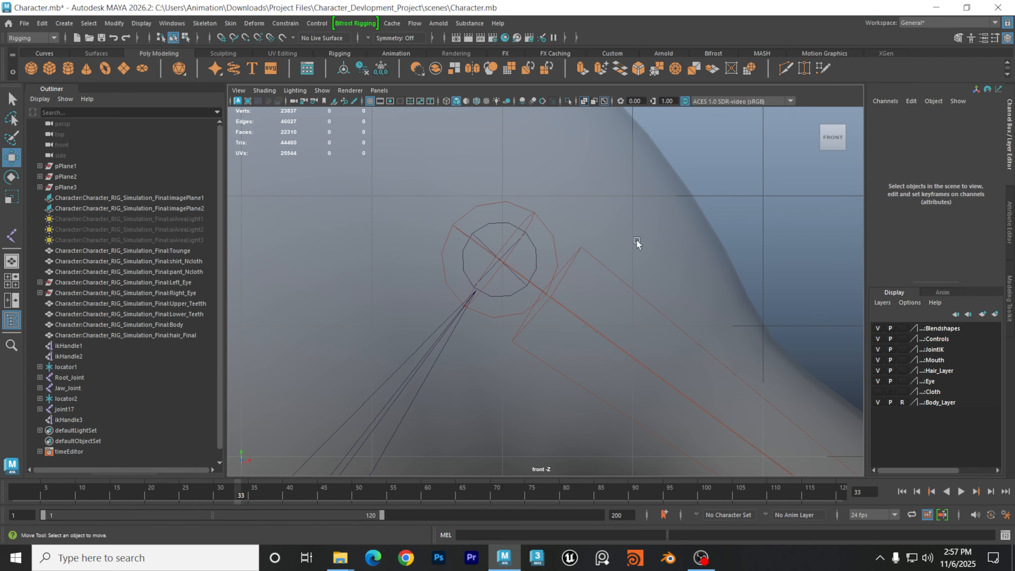
left_click(552, 238)
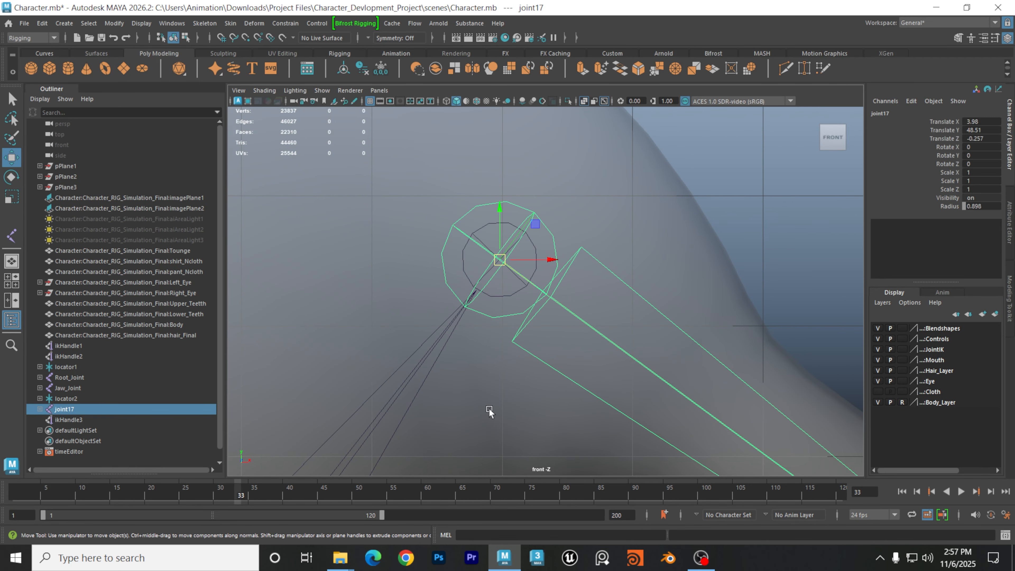
scroll(610, 256, "up", 4)
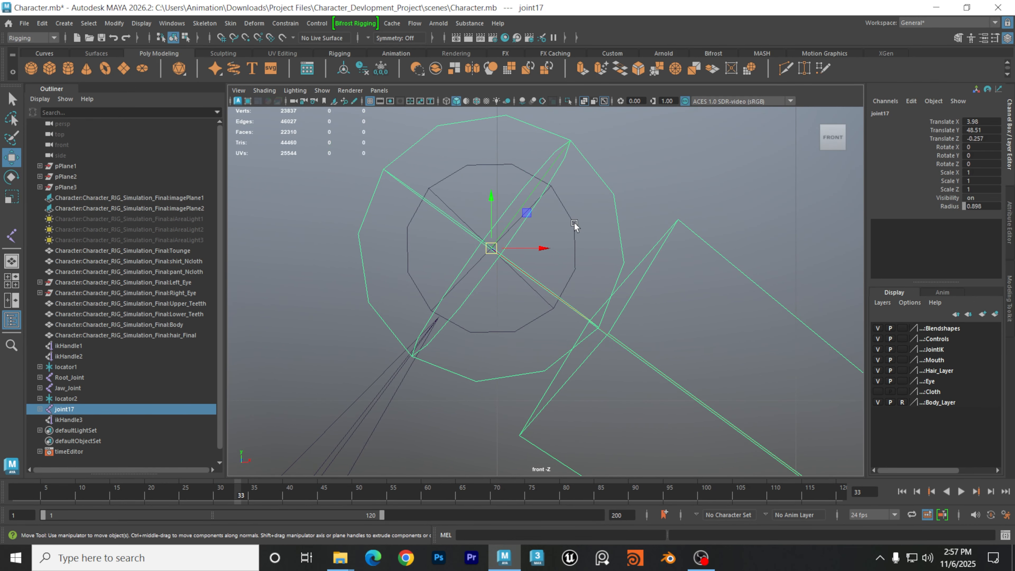
left_click(519, 332)
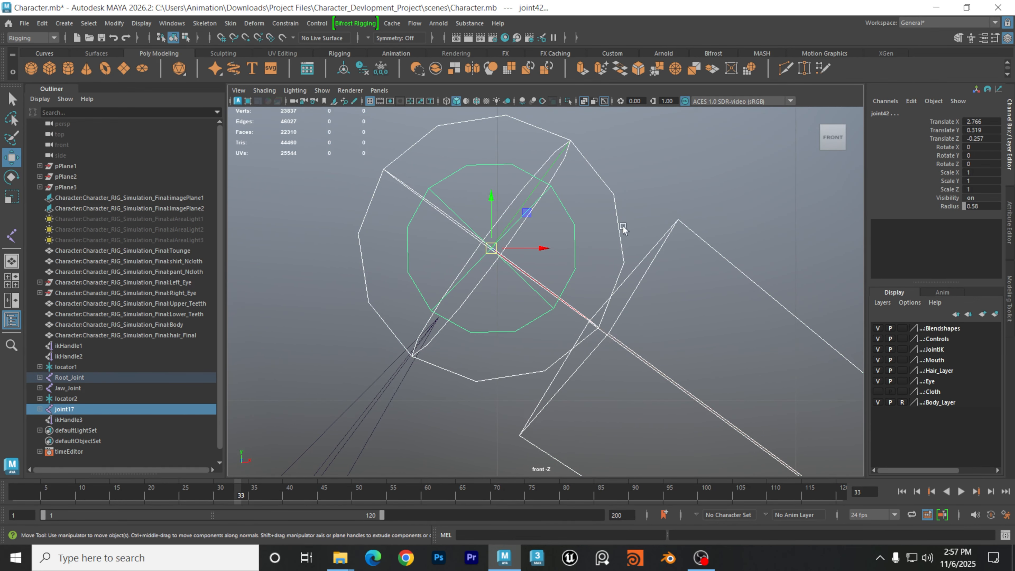
scroll(622, 240, "down", 8)
middle_click_drag(621, 252, 575, 233, "alt")
key("p")
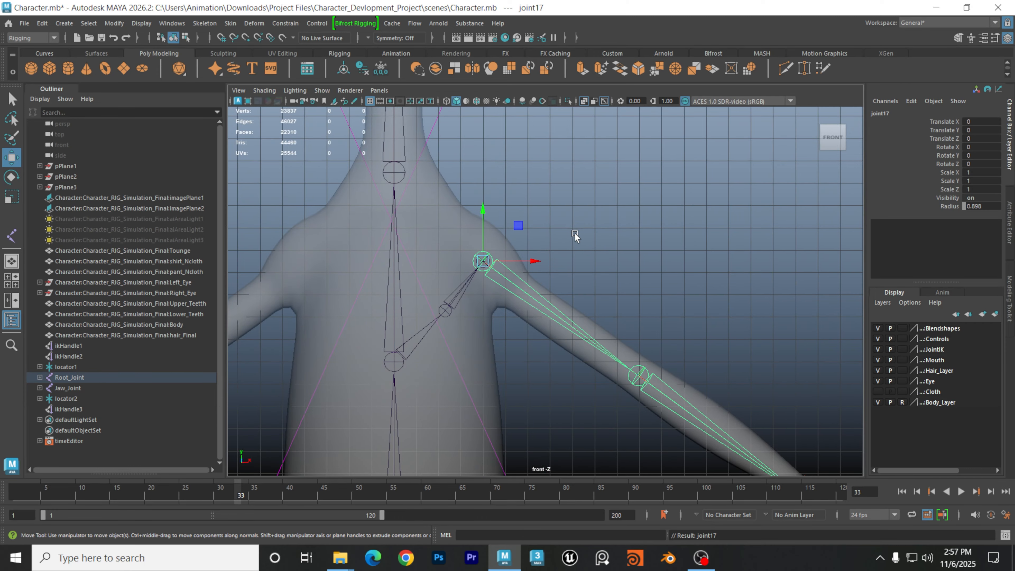
left_click(636, 245)
Examine the full skeleton hierarchy in the perspective view by selecting the root joint and orbiting around the character
scroll(423, 251, "down", 2)
scroll(424, 251, "down", 1)
middle_click_drag(424, 251, 372, 192, "alt")
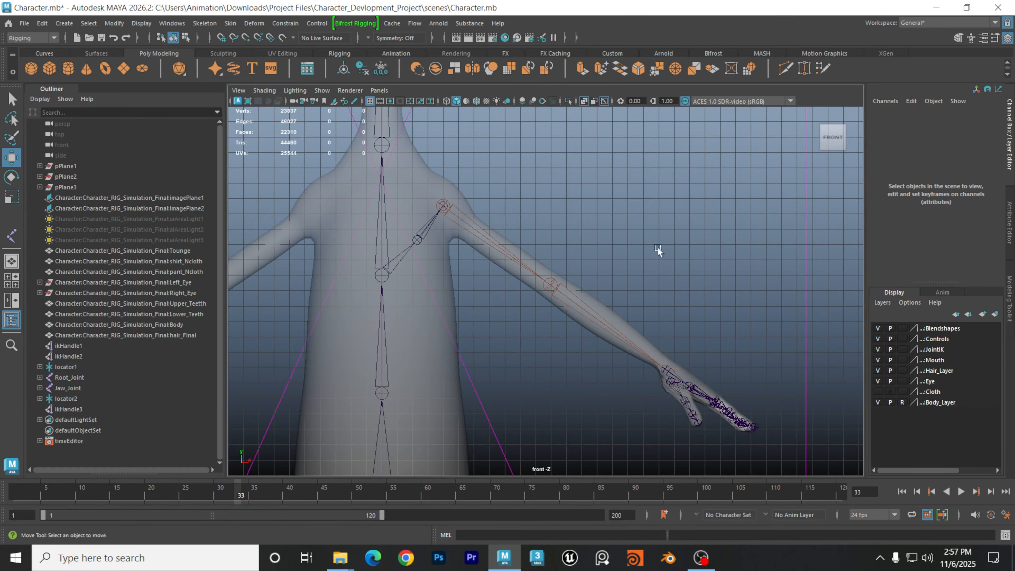
key("space")
key("space")
scroll(639, 260, "up", 1)
right_click_drag(638, 260, 560, 331, "alt")
left_click_drag(560, 332, 575, 318, "alt")
right_click_drag(575, 318, 604, 314, "alt")
middle_click_drag(605, 313, 606, 214, "alt")
left_click(514, 232)
right_click_drag(652, 233, 628, 268, "alt")
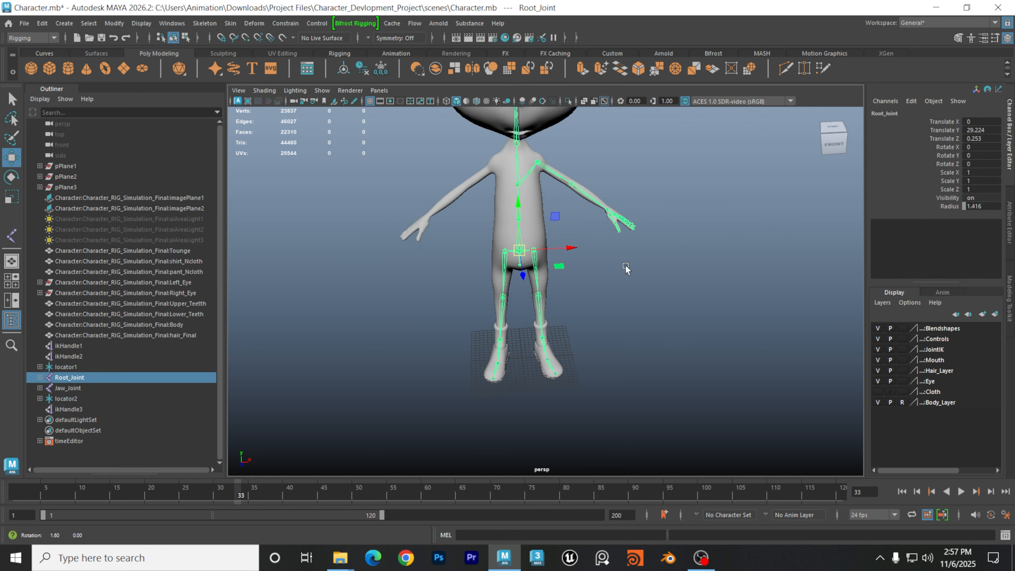
left_click_drag(627, 269, 679, 248, "alt")
right_click_drag(679, 248, 632, 199, "alt")
middle_click_drag(632, 202, 633, 270, "alt")
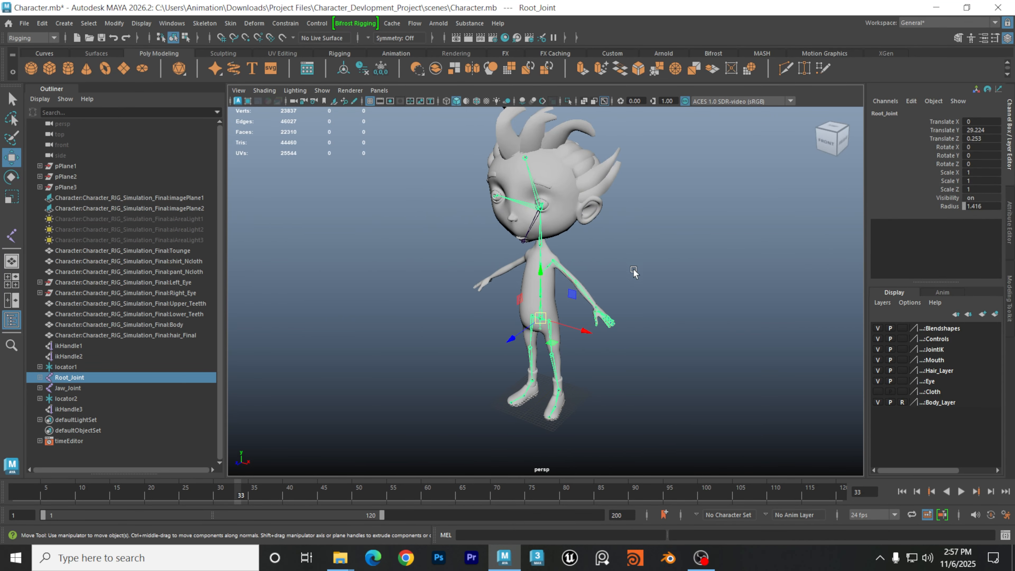
left_click_drag(633, 272, 659, 271, "alt")
Clear the selection and save the scene
left_click(660, 267)
scroll(637, 320, "up", 5)
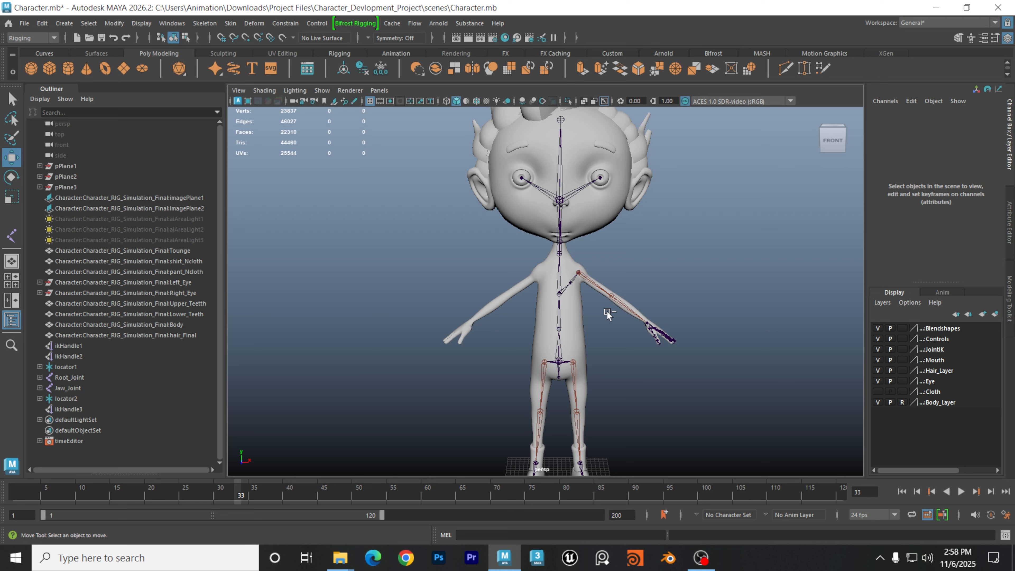
key("ctrl+s")
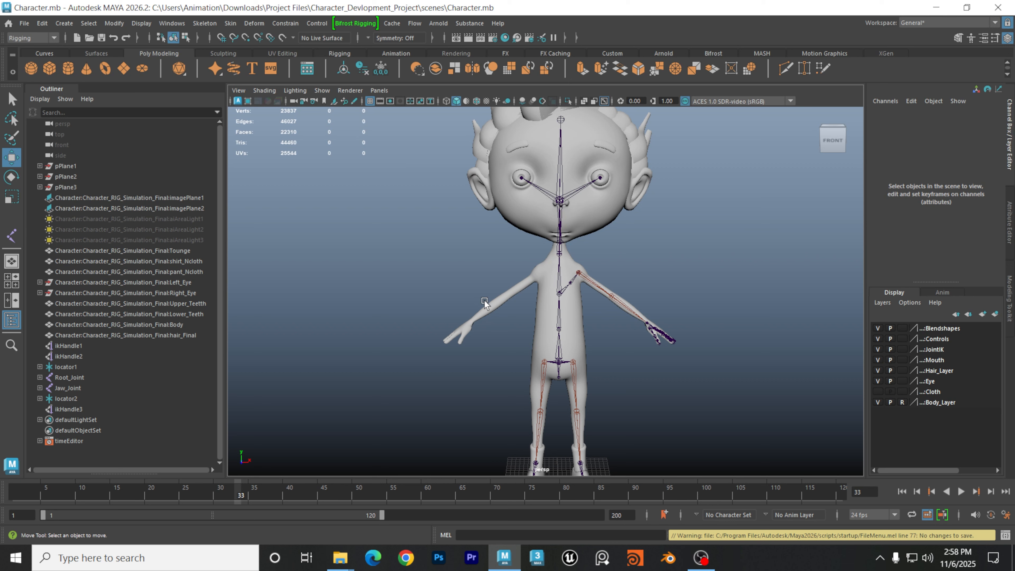
Try to mirror the left shoulder-and-arm chain across YZ with the Behavior function, replacing Left with Right in the joint names
scroll(487, 295, "up", 6)
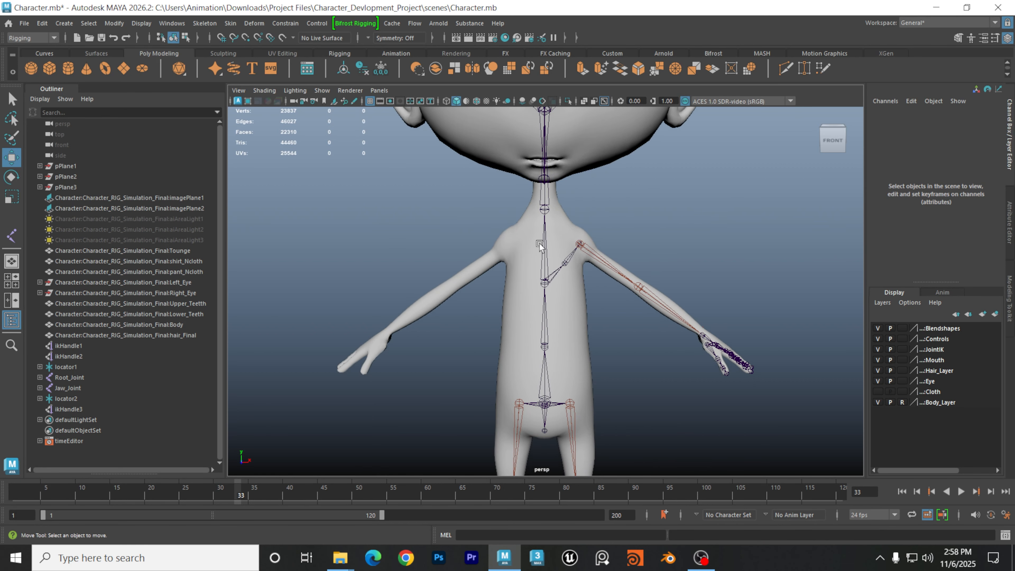
scroll(539, 245, "up", 4)
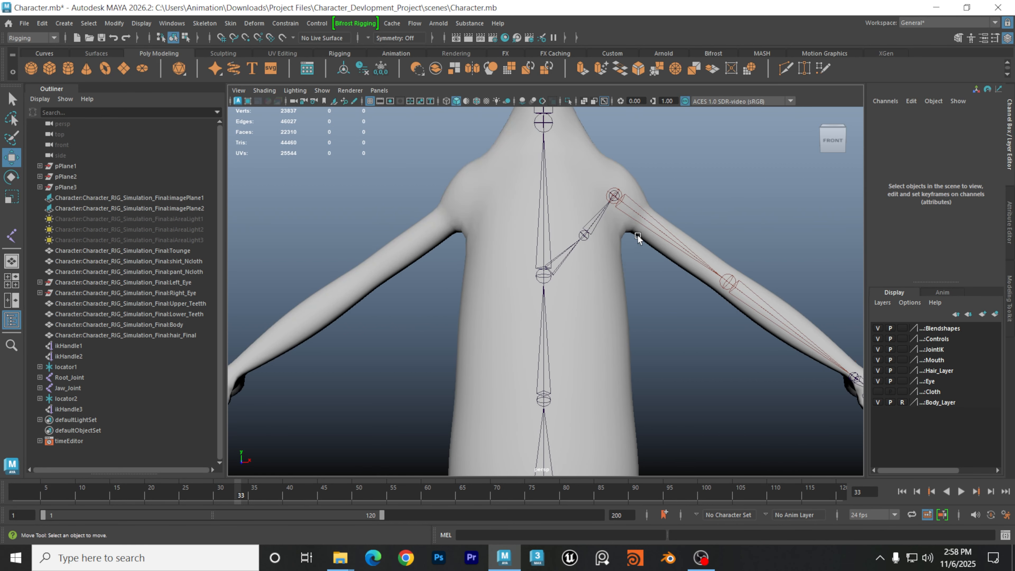
left_click(594, 224)
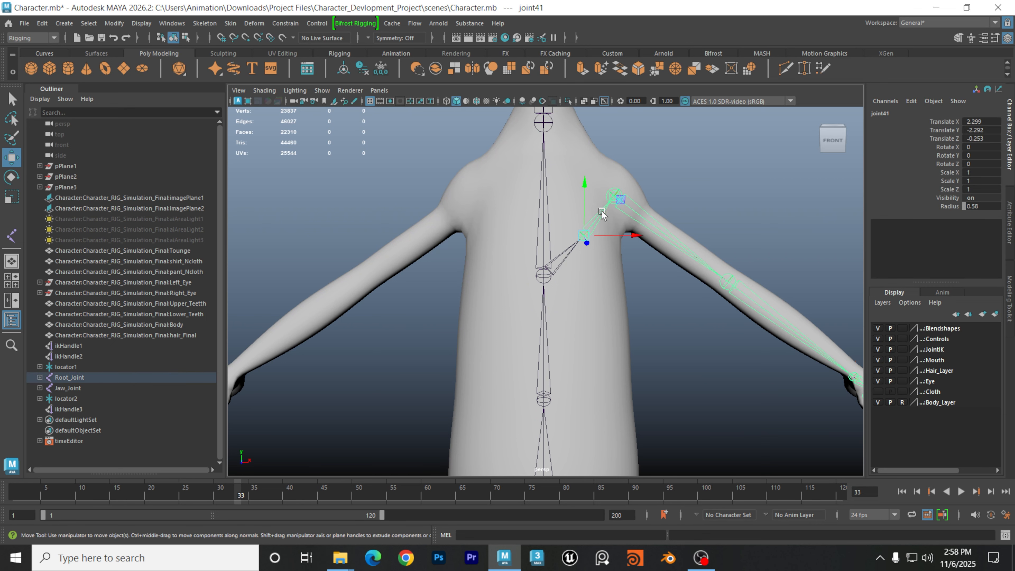
scroll(525, 288, "down", 4)
scroll(525, 289, "down", 4)
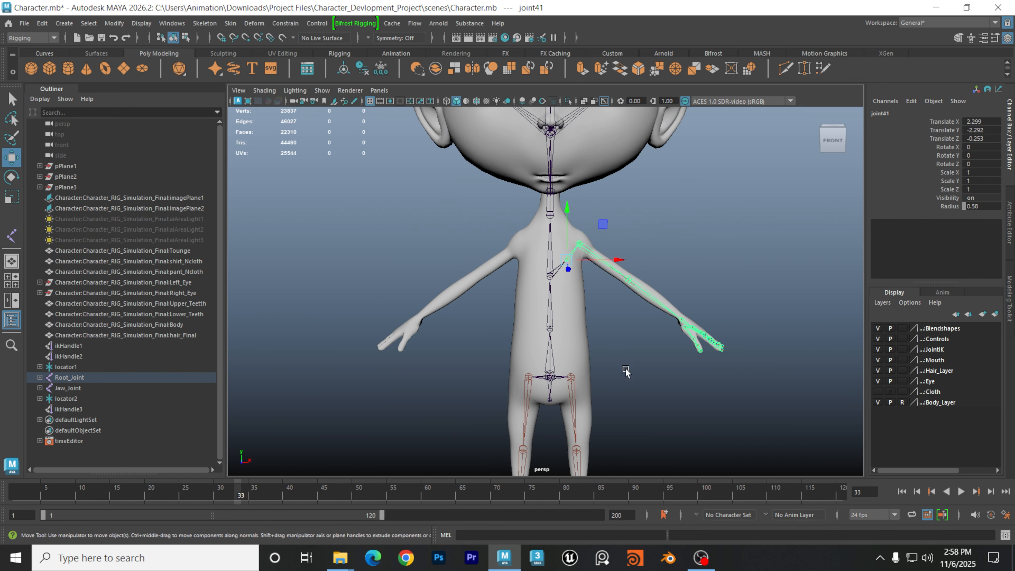
left_click(204, 23)
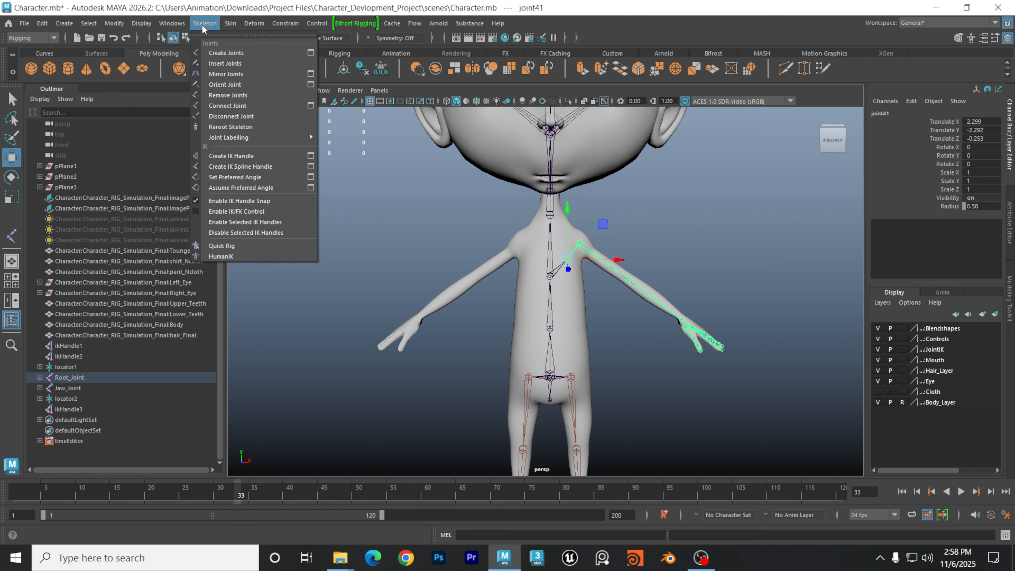
left_click(310, 74)
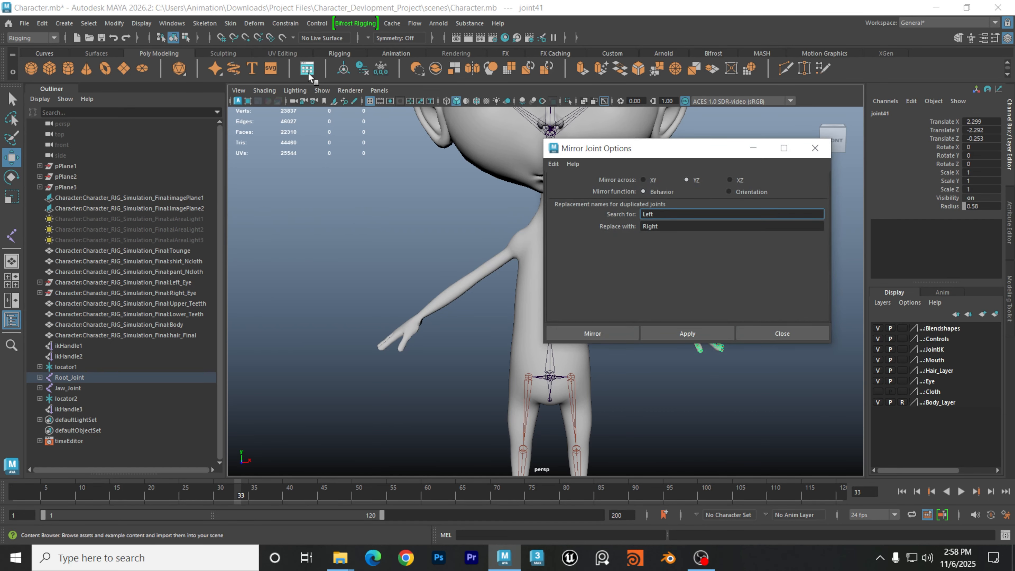
left_click_drag(618, 152, 685, 102)
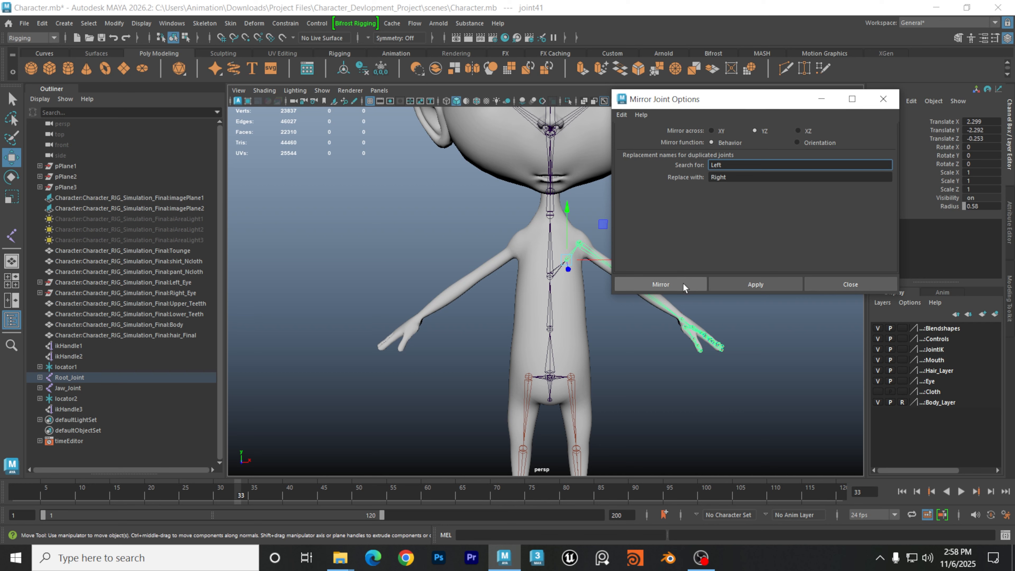
left_click(660, 284)
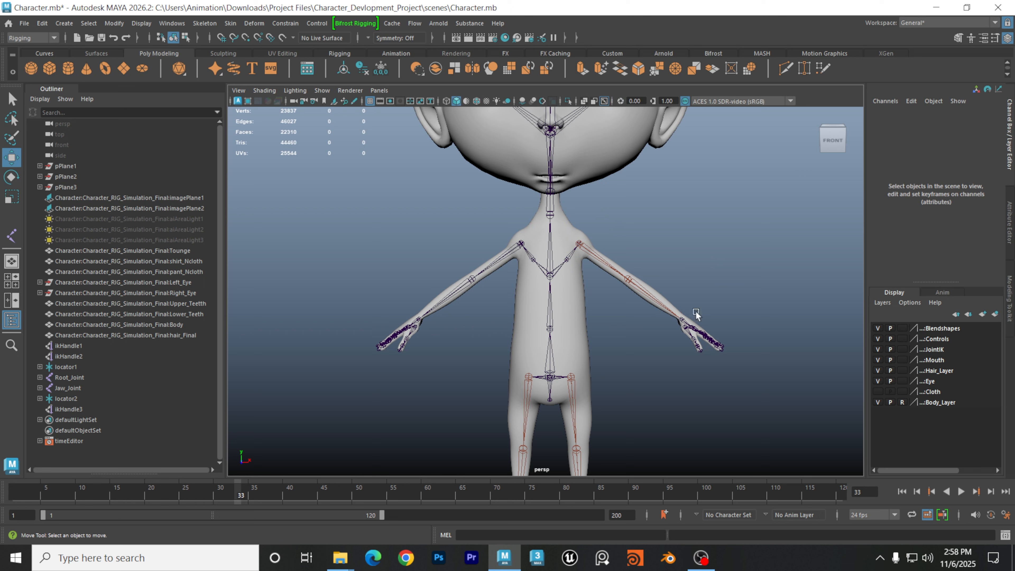
Check the mirrored right arm from its elbow joint, undo the mirroring, and clear the selection
left_click_drag(453, 306, 516, 219, "alt")
left_click(516, 219)
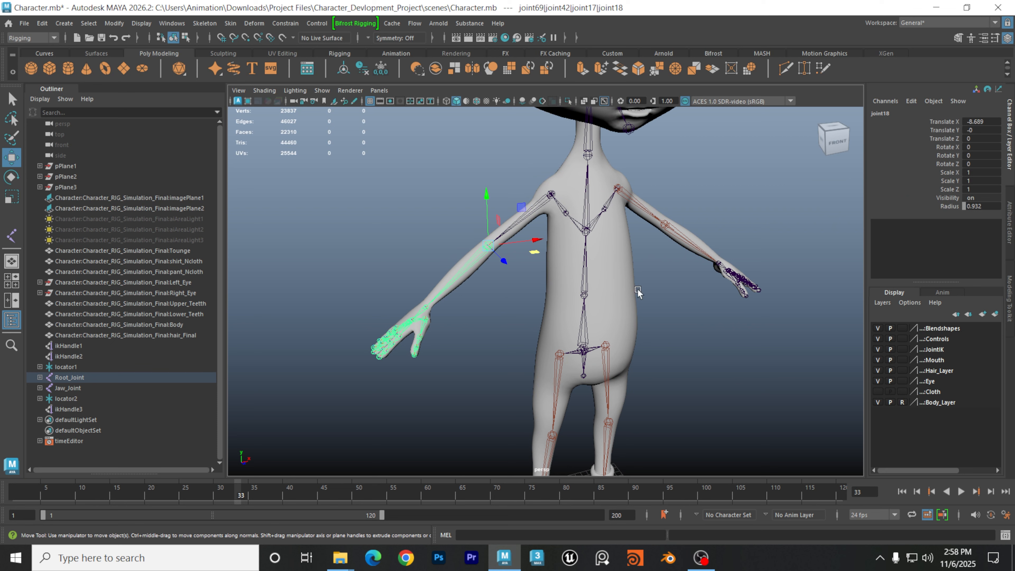
left_click_drag(653, 291, 615, 290, "alt")
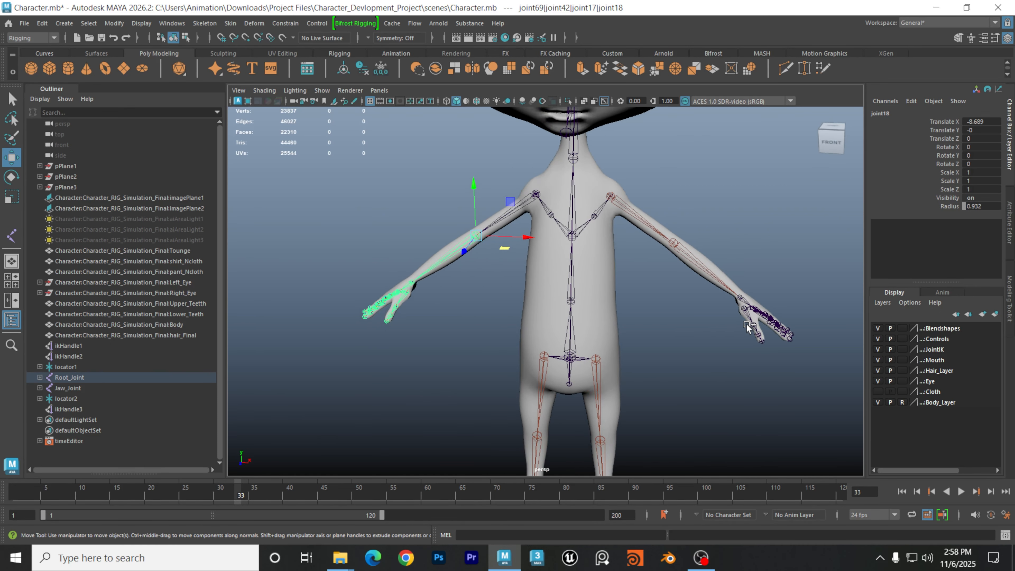
key("ctrl+z")
key("ctrl+z")
key("ctrl+z")
key("ctrl+z")
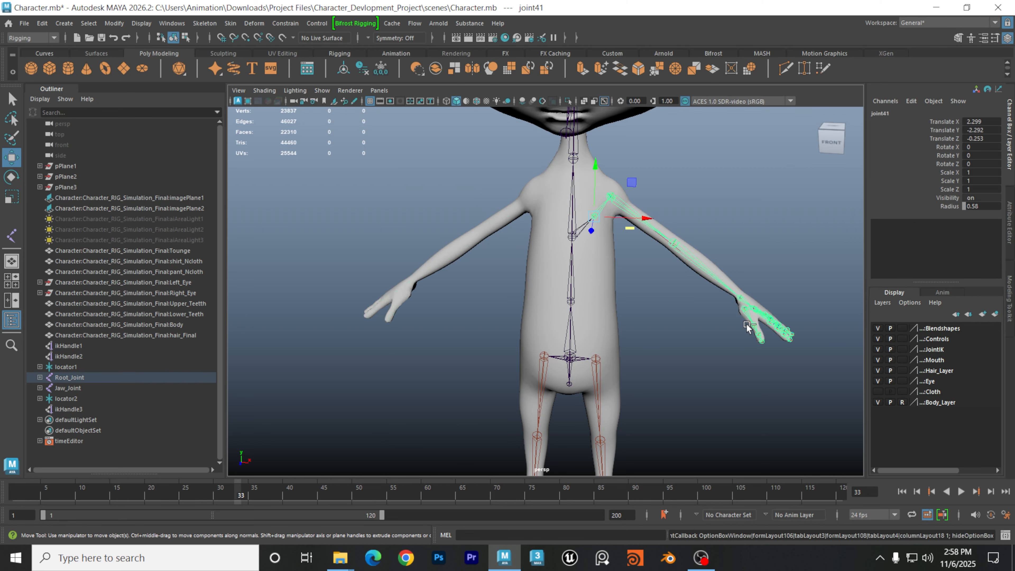
left_click(648, 304)
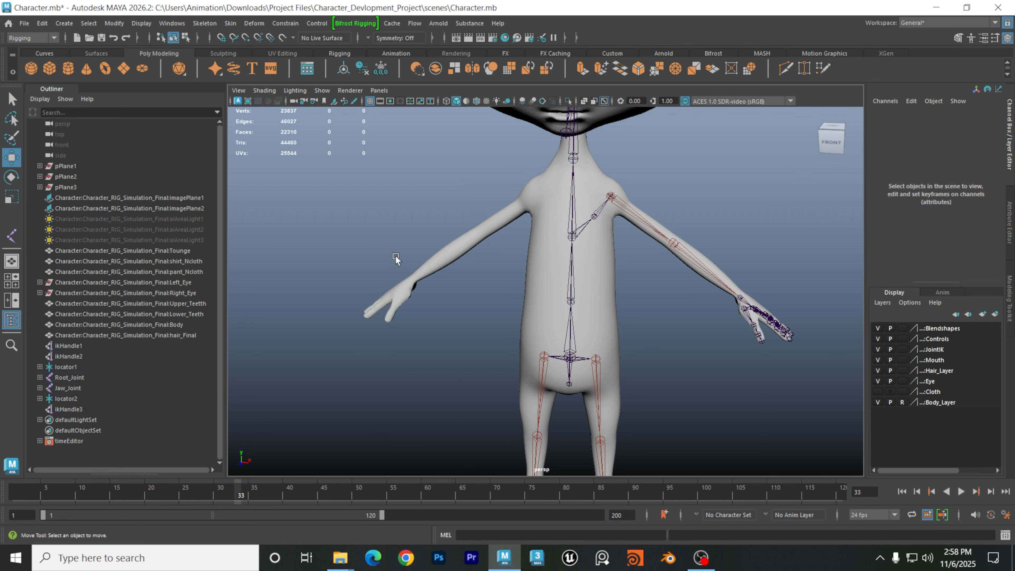
Examine the left arm, hand and shoulder joint chain against the unrigged right arm from several angles
left_click_drag(461, 265, 481, 268, "alt")
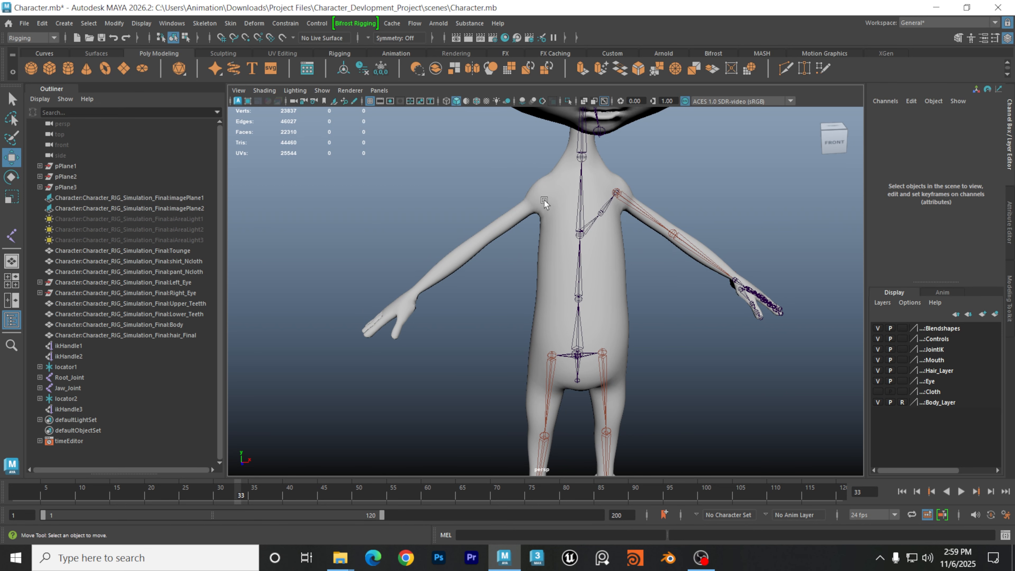
left_click_drag(442, 302, 405, 308, "alt")
scroll(431, 281, "up", 3)
middle_click_drag(617, 282, 522, 272, "alt")
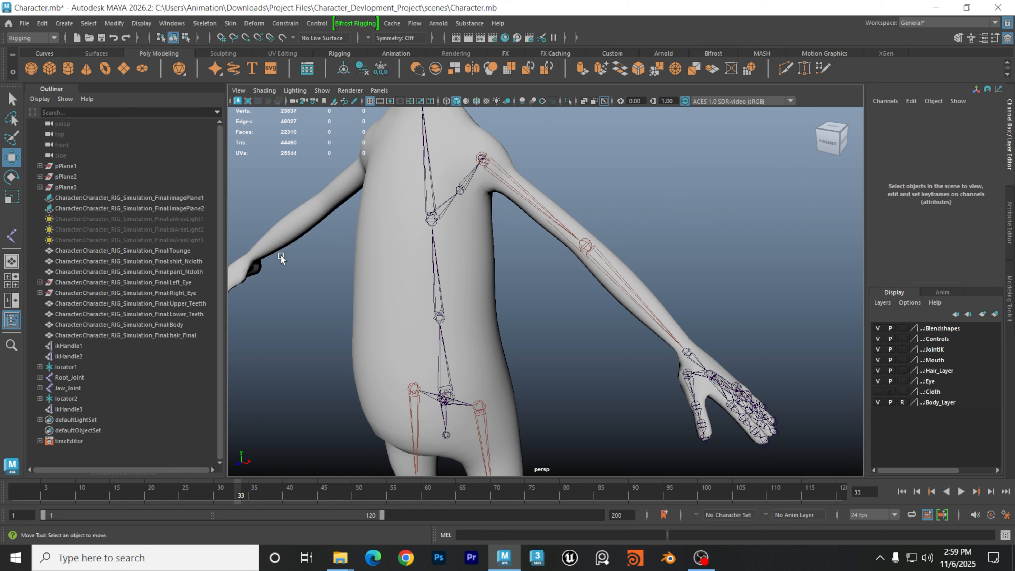
left_click_drag(344, 244, 390, 246, "alt")
right_click_drag(390, 246, 327, 276, "alt")
middle_click_drag(386, 294, 438, 262, "alt")
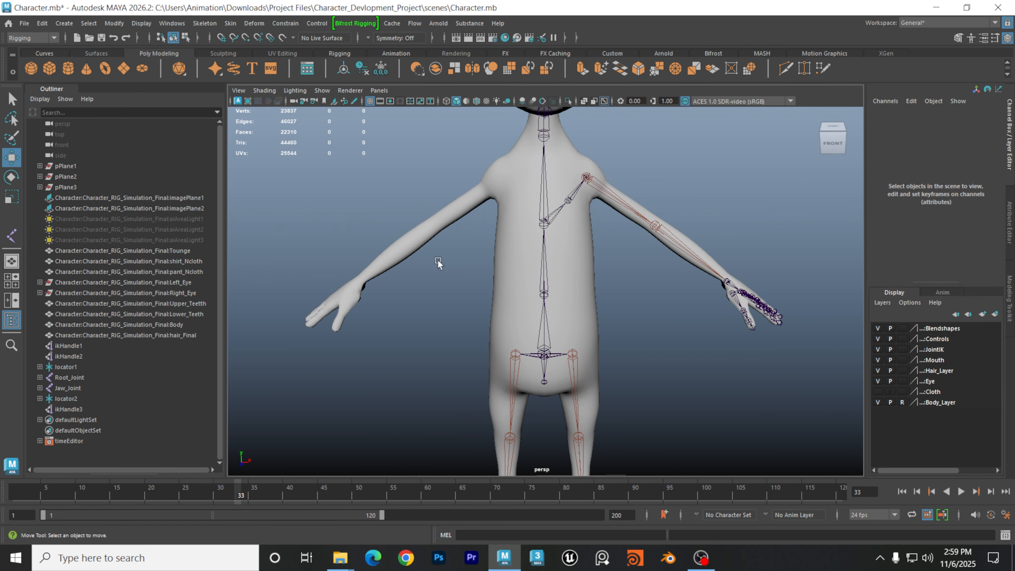
left_click_drag(438, 263, 464, 239, "alt")
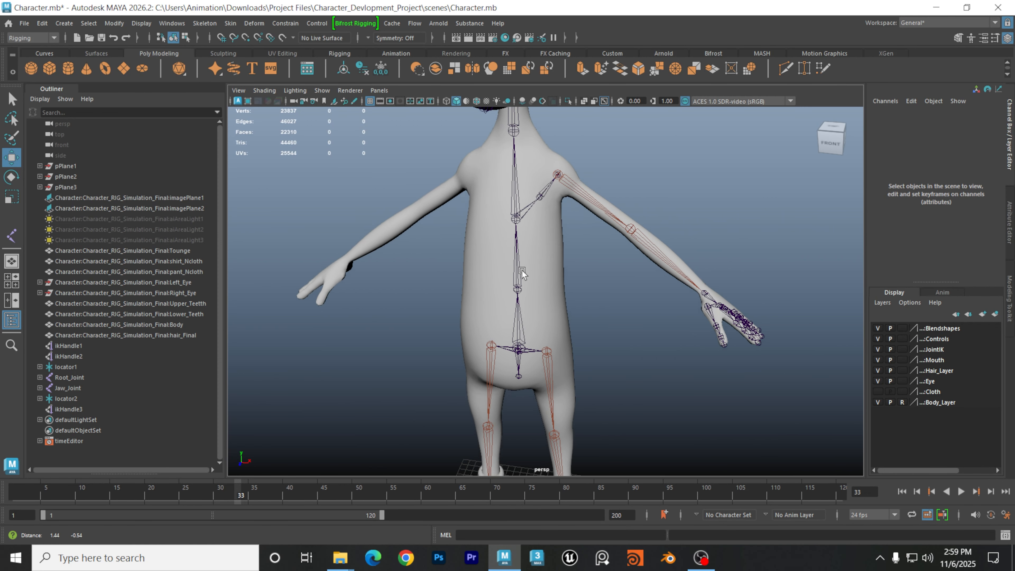